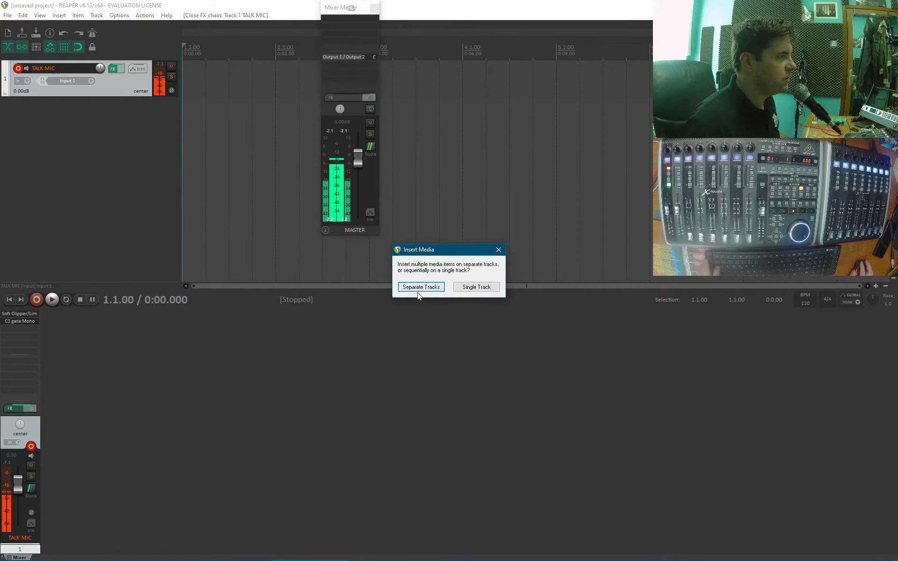
Insert the multiple media files on separate tracks
{"action": "left_click", "coordinate": [417, 287]}
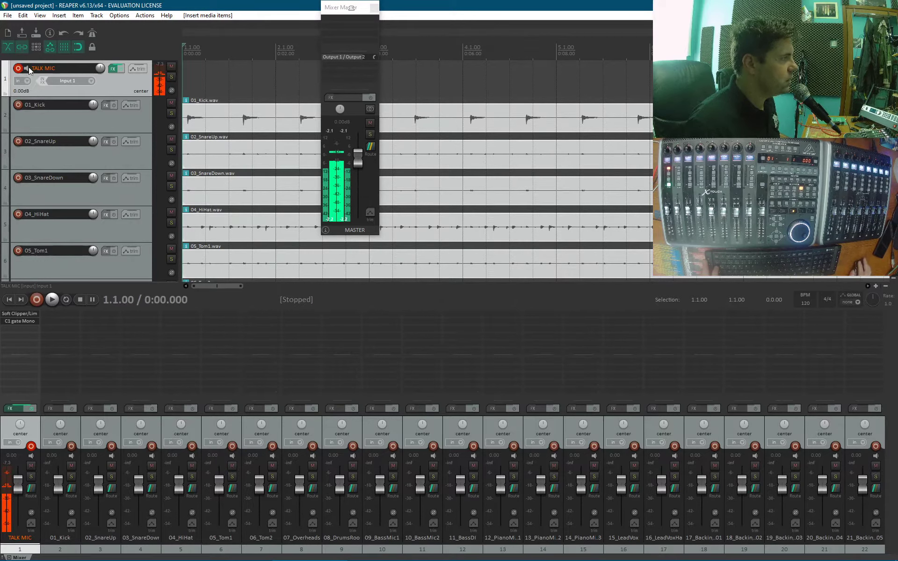
Set the Soft Clipper/Limiter boost on the TALK MIC track to 6 dB and close its effects window
{"action": "left_click", "coordinate": [113, 69]}
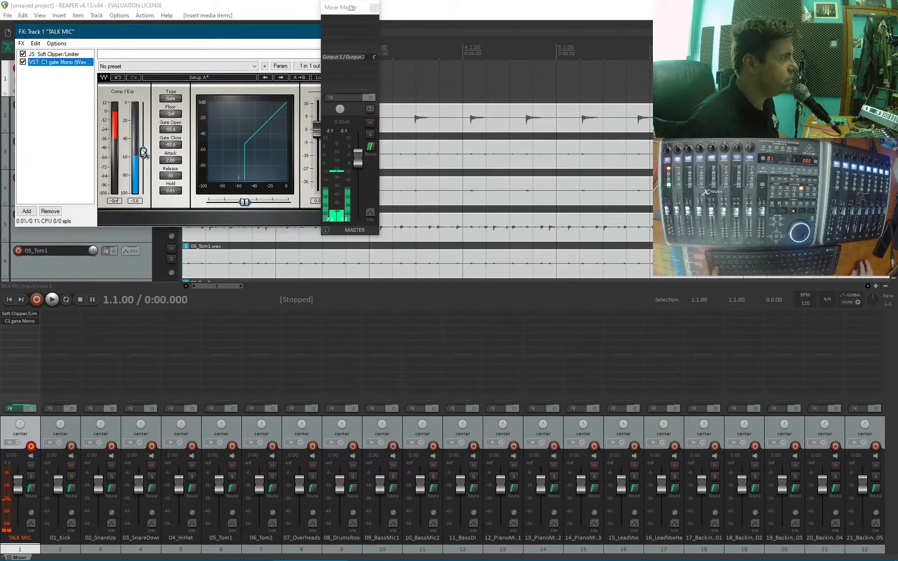
{"action": "left_click", "coordinate": [68, 55]}
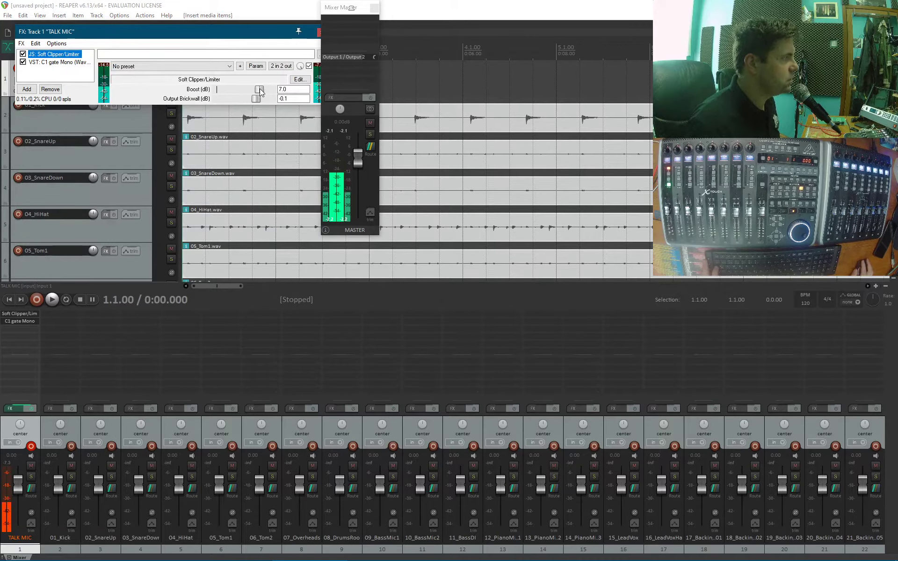
{"action": "left_click", "coordinate": [260, 90]}
{"action": "double_click", "coordinate": [286, 89]}
{"action": "type", "text": "6"}
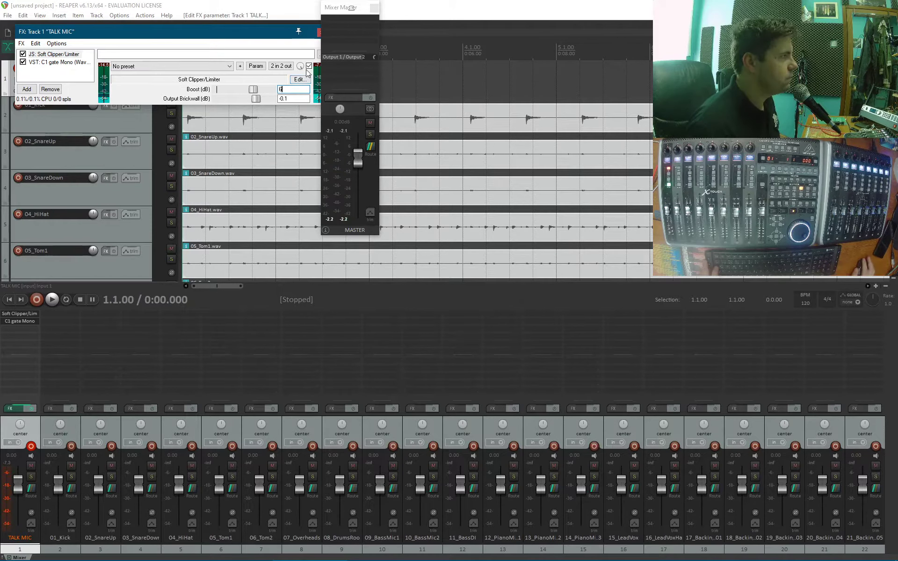
{"action": "left_click_drag", "start_coordinate": [263, 33], "coordinate": [244, 50]}
{"action": "left_click", "coordinate": [302, 50]}
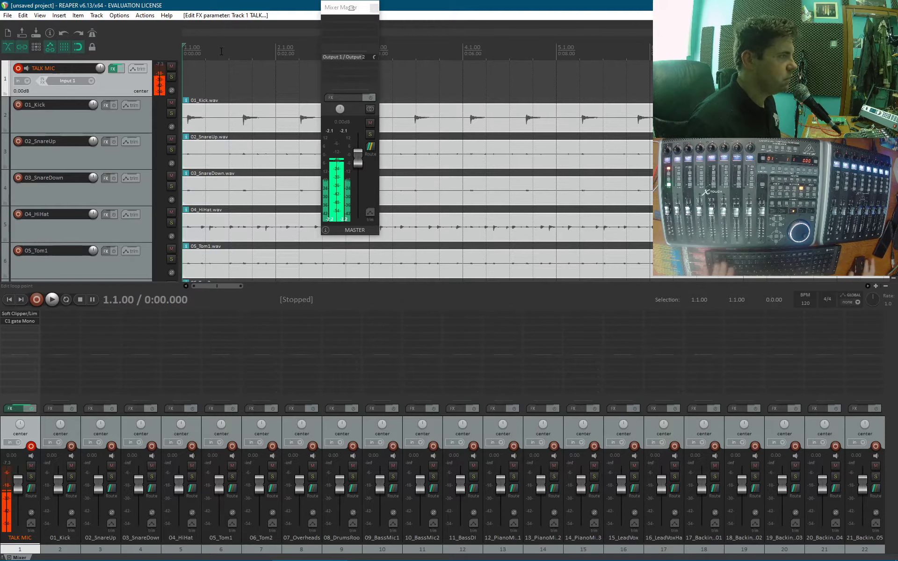
Play back part of the imported multitrack session, stop it, and reset the master track's peak readout
{"action": "left_click", "coordinate": [225, 93]}
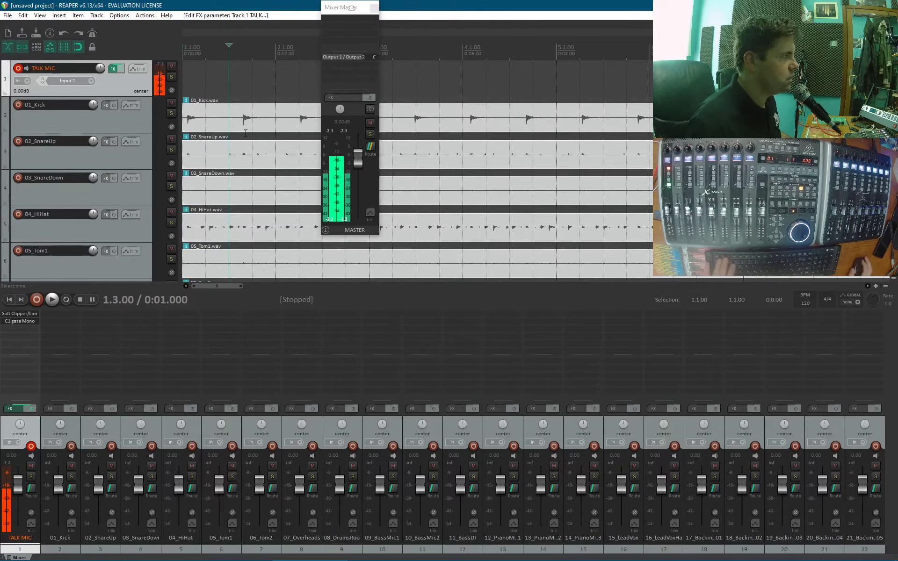
{"action": "scroll", "coordinate": [245, 134], "scroll_direction": "down", "scroll_amount": 5}
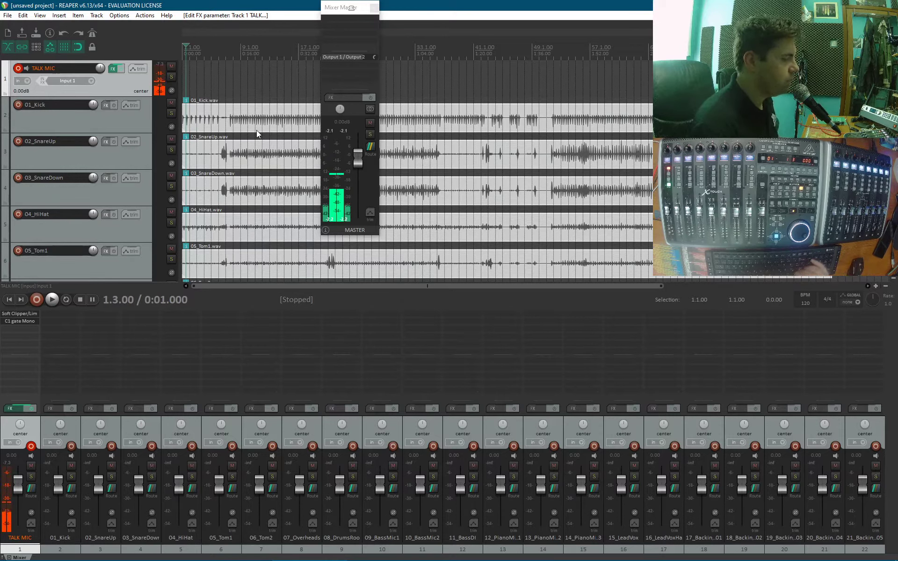
{"action": "key", "text": "space"}
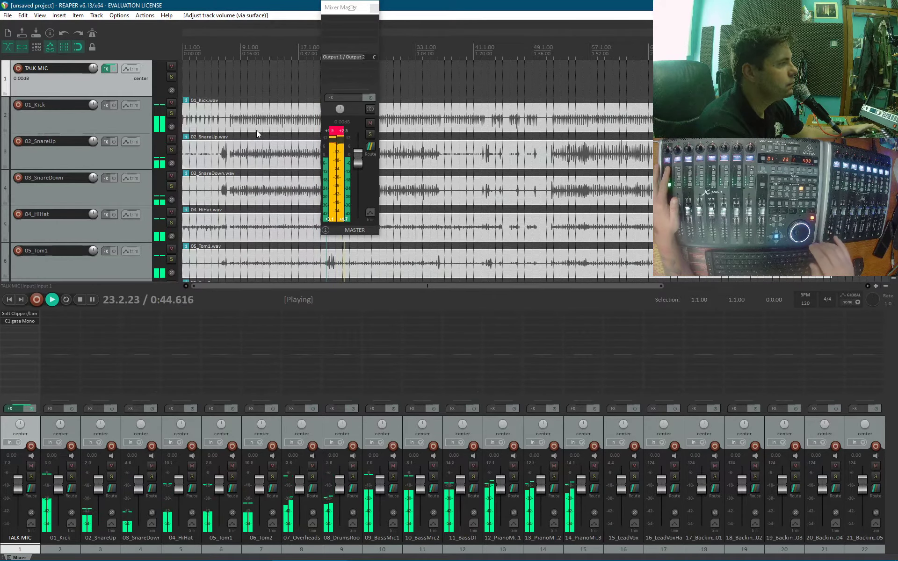
{"action": "key", "text": "space"}
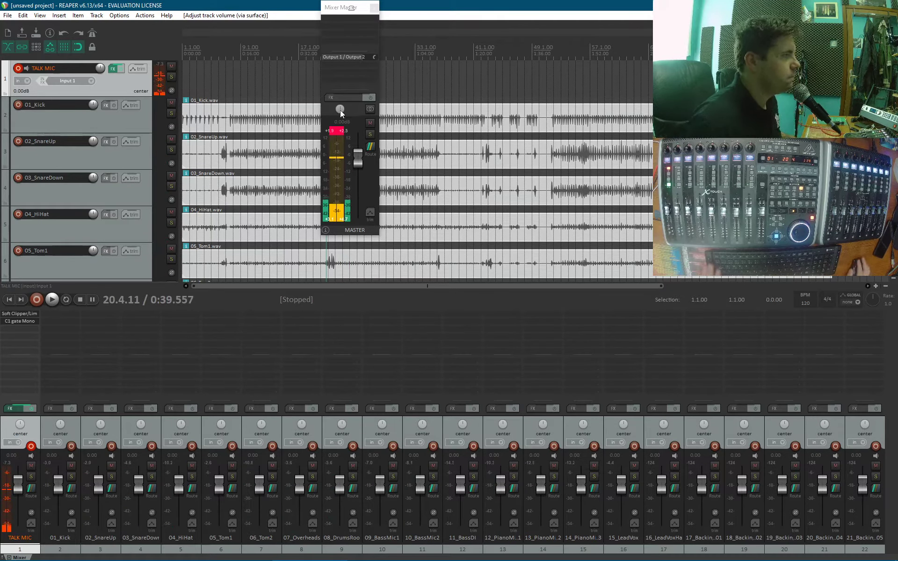
{"action": "left_click", "coordinate": [335, 129]}
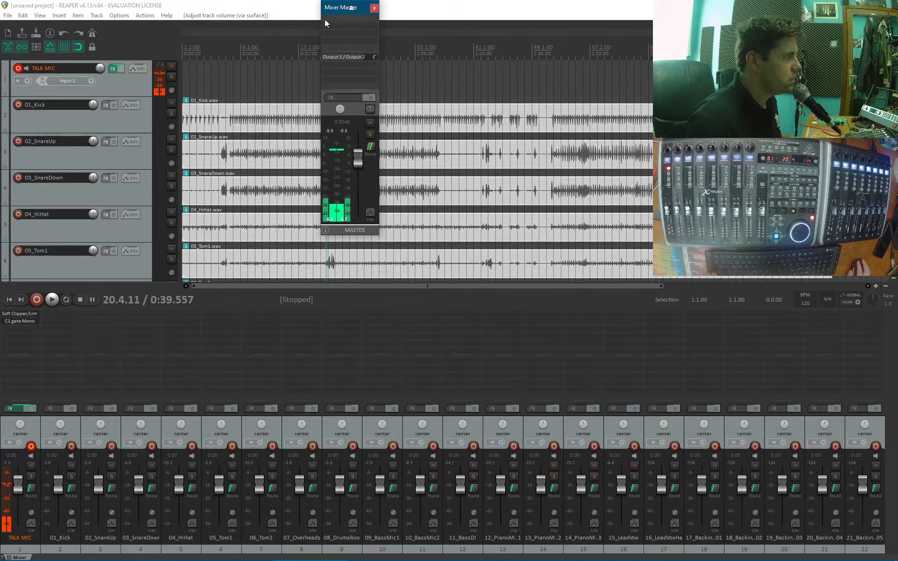
Add JS: Soft Clipper/Limiter to the master track with output brickwall at -0.1 dB, and move the floating master strip over the mixer
{"action": "left_click_drag", "start_coordinate": [345, 10], "coordinate": [343, 33]}
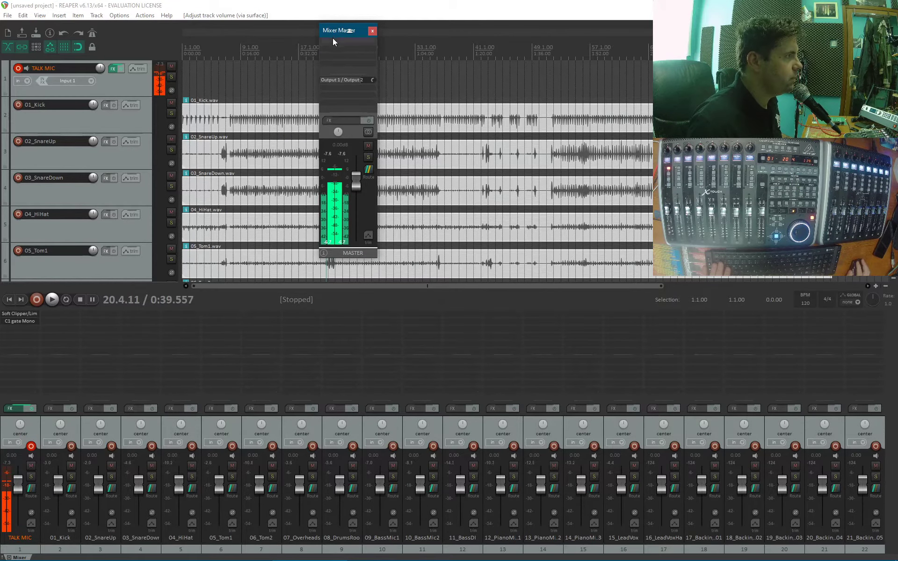
{"action": "double_click", "coordinate": [331, 40]}
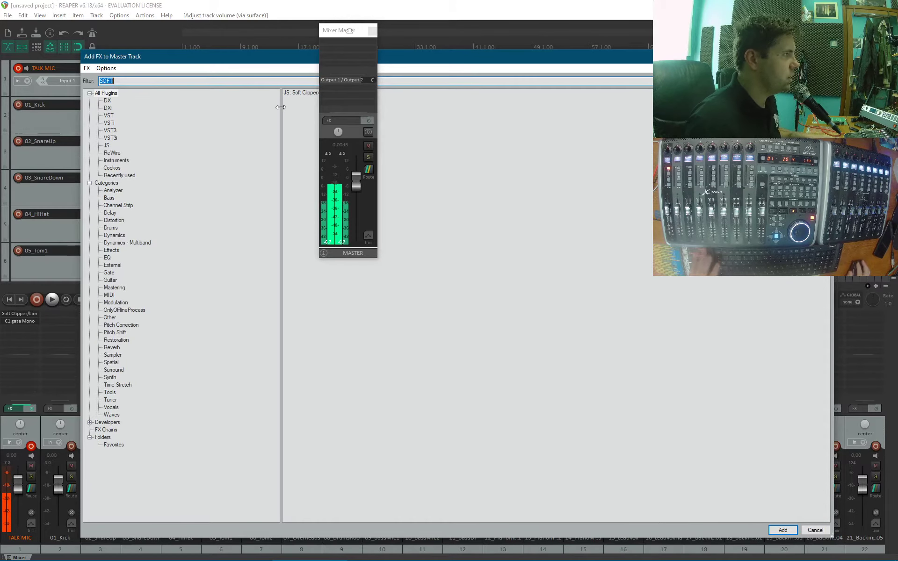
{"action": "double_click", "coordinate": [299, 94]}
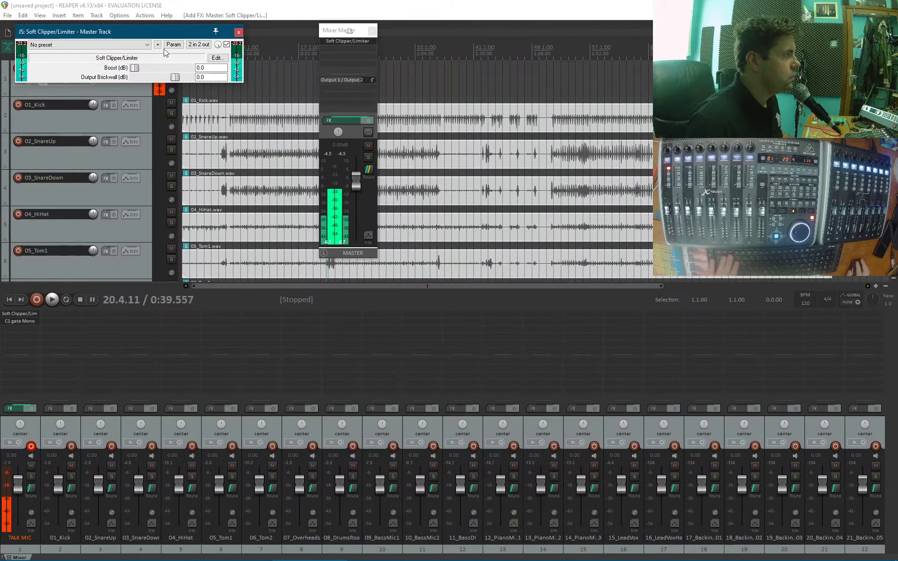
{"action": "left_click", "coordinate": [175, 77]}
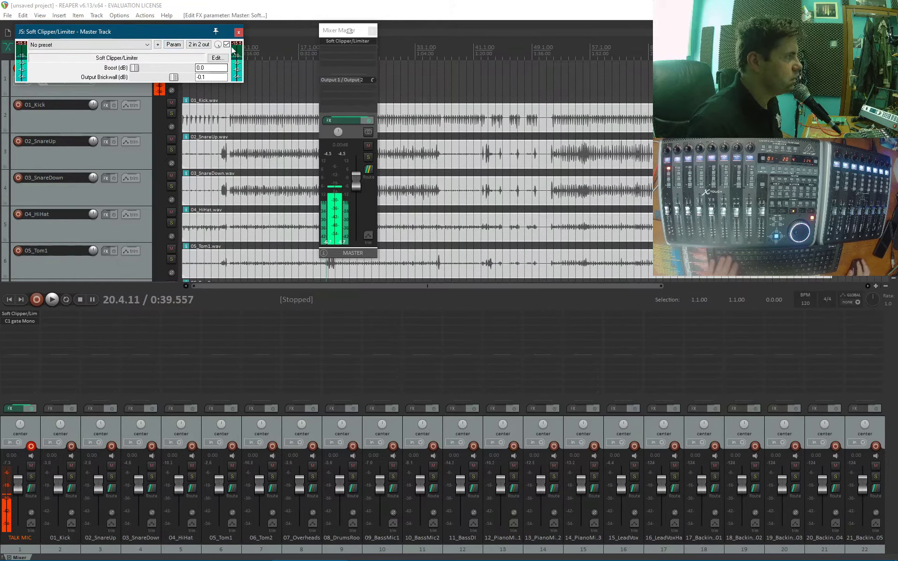
{"action": "left_click", "coordinate": [238, 32]}
{"action": "left_click_drag", "start_coordinate": [327, 30], "coordinate": [800, 309]}
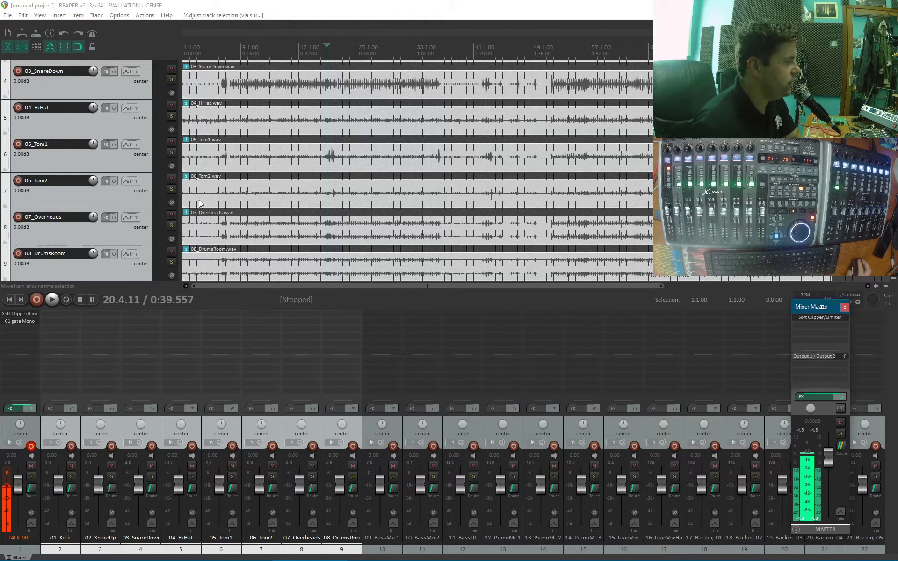
Set the selected drum tracks, 01_Kick to 08_DrumsRoom, to one random color
{"action": "right_click", "coordinate": [195, 426]}
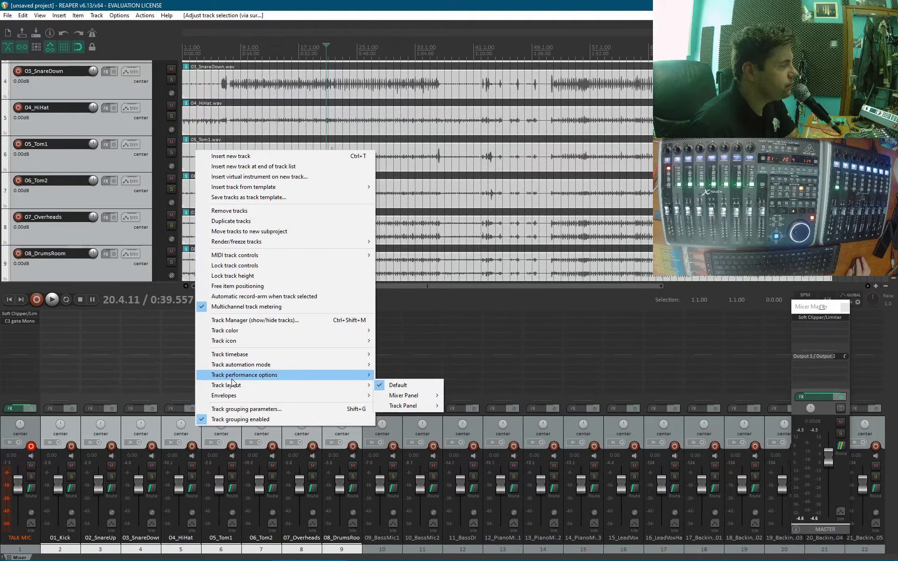
{"action": "mouse_move", "coordinate": [230, 368]}
{"action": "mouse_move", "coordinate": [243, 332]}
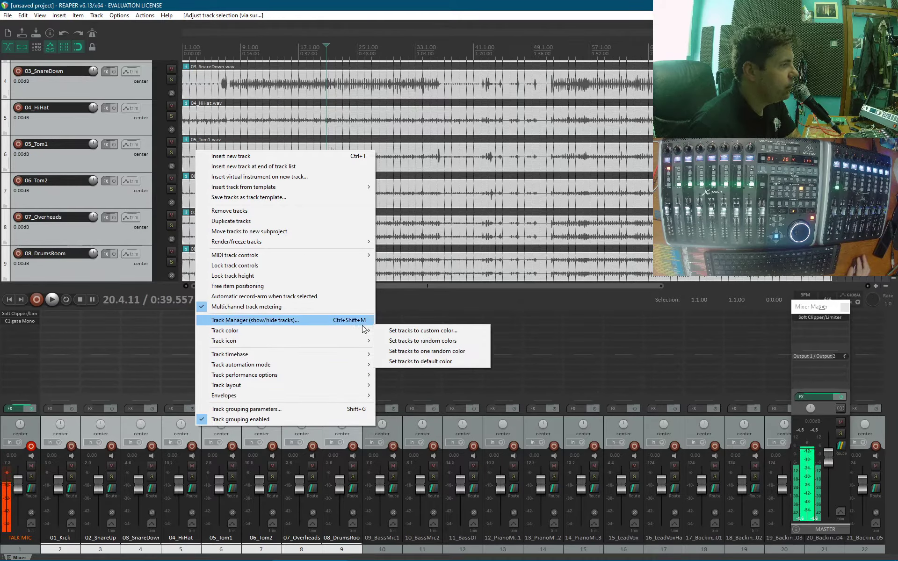
{"action": "left_click", "coordinate": [425, 352]}
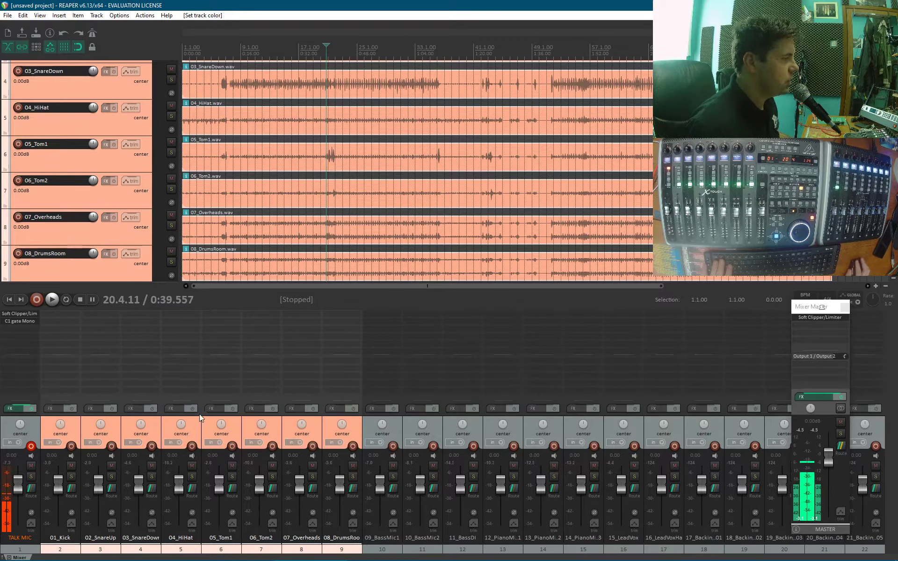
Insert a new track after 08_DrumsRoom and name it DRUM BUSS
{"action": "left_click", "coordinate": [356, 426]}
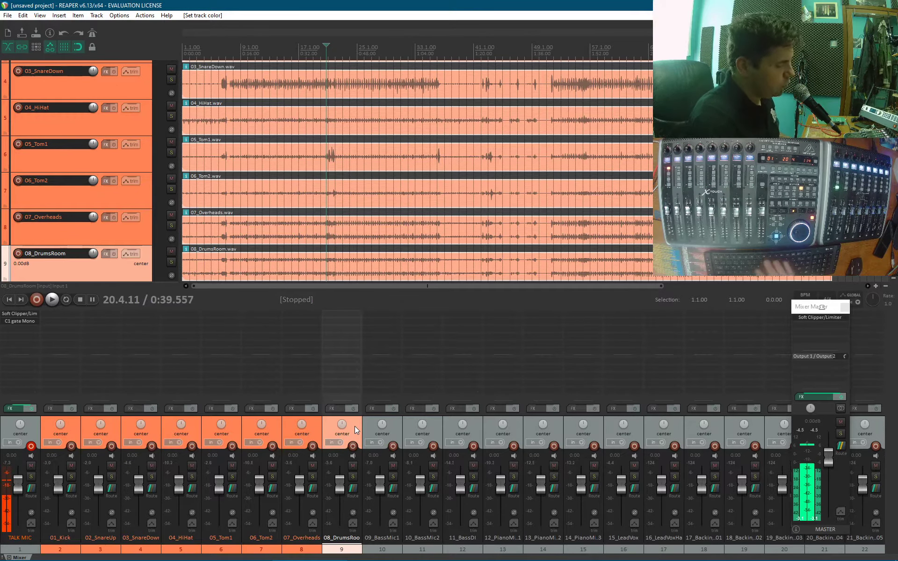
{"action": "key", "text": "ctrl+t"}
{"action": "double_click", "coordinate": [375, 529]}
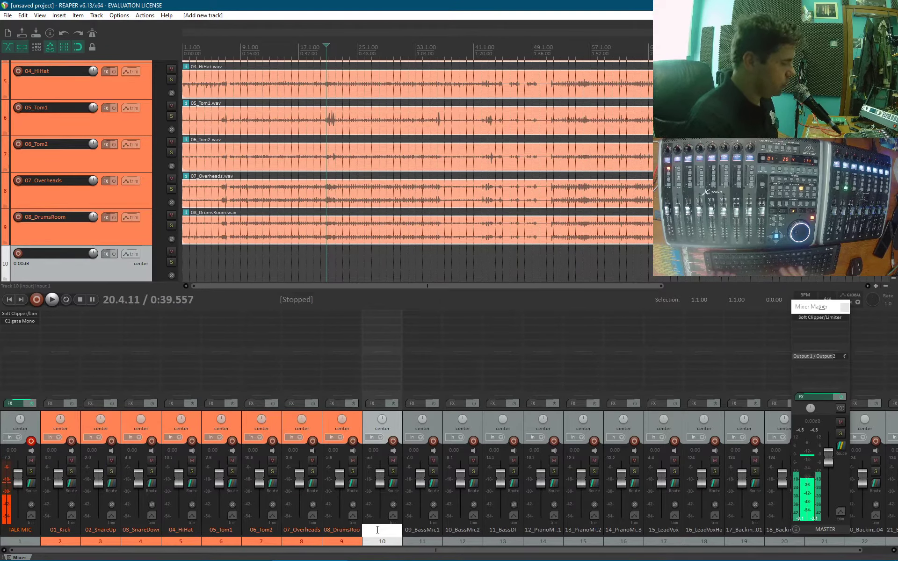
{"action": "type", "text": "DRUM"}
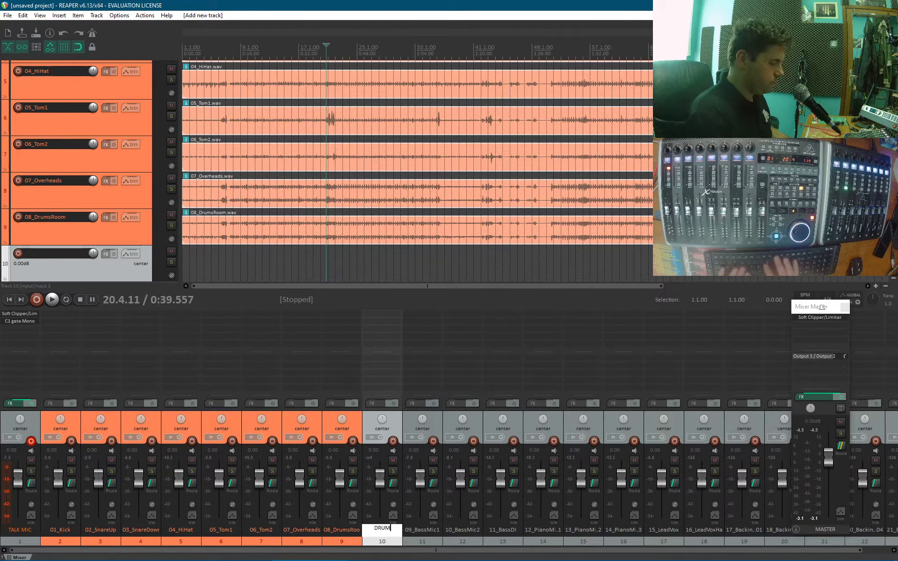
{"action": "type", "text": " BUSS"}
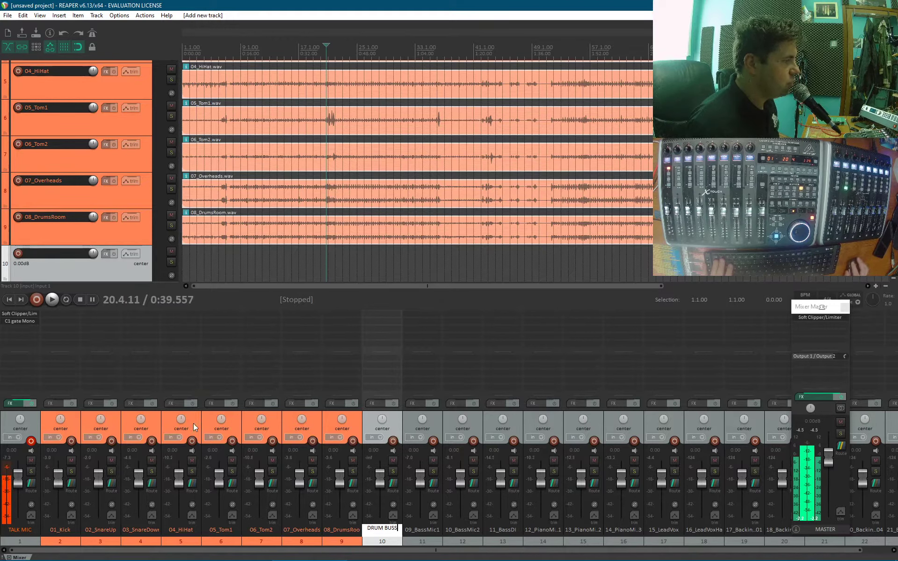
{"action": "key", "text": "Return"}
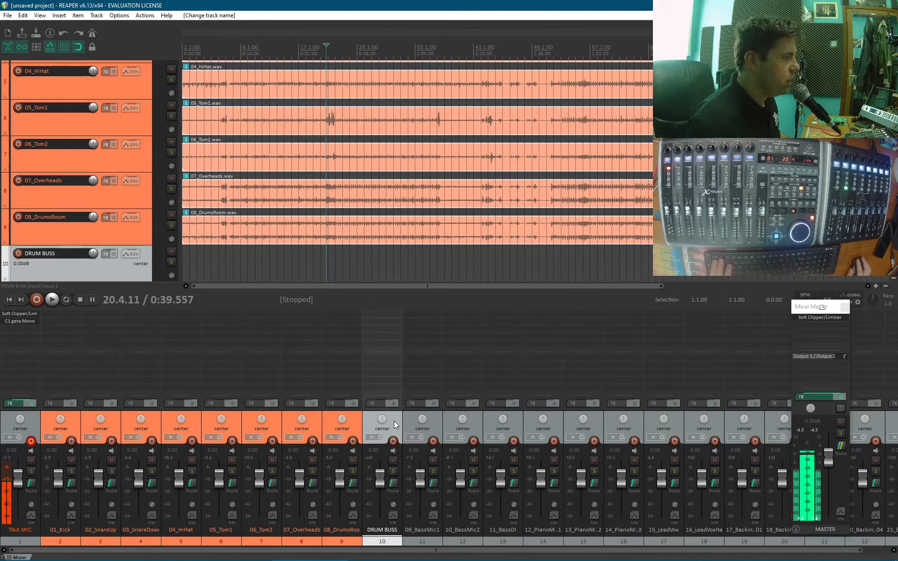
Set the mixer panel layout of the DRUM BUSS track to 150%_A
{"action": "right_click", "coordinate": [394, 421]}
{"action": "mouse_move", "coordinate": [416, 394]}
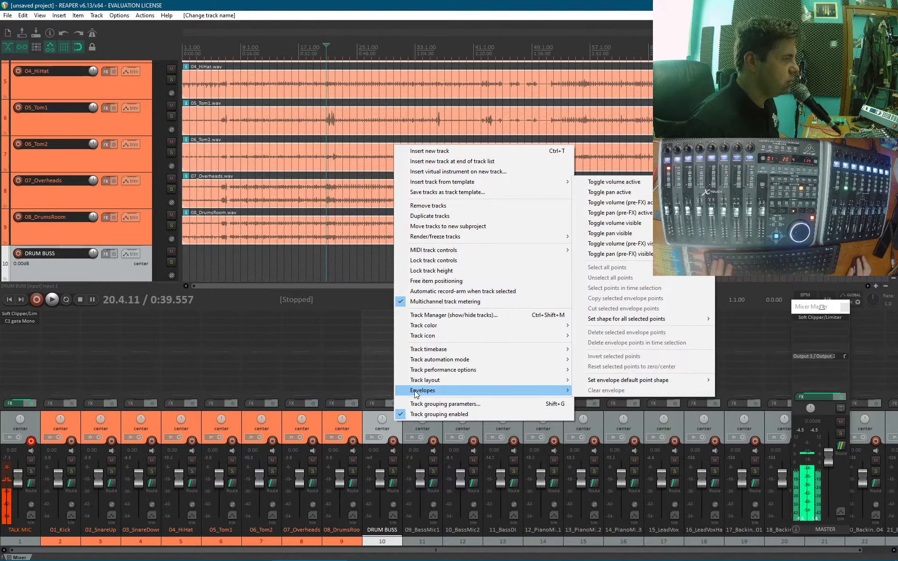
{"action": "mouse_move", "coordinate": [520, 379]}
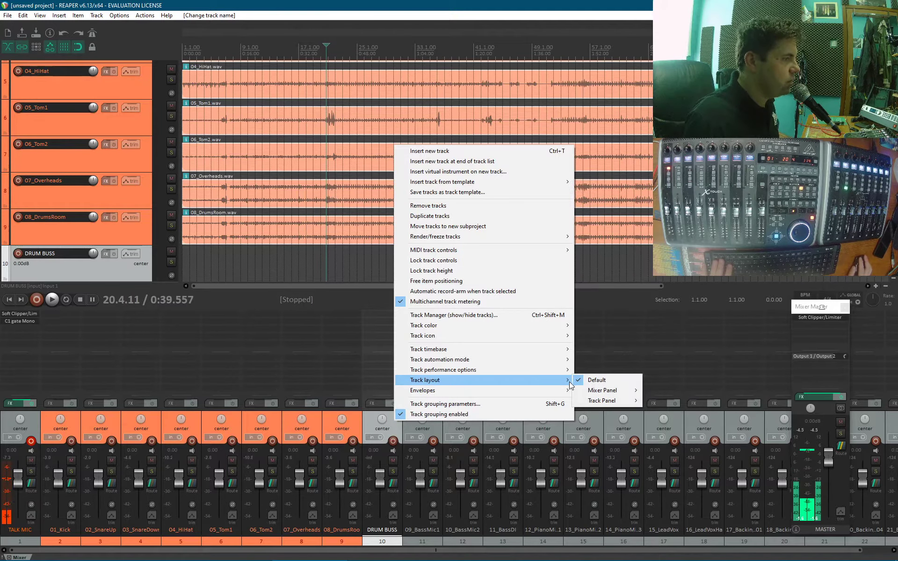
{"action": "mouse_move", "coordinate": [602, 403]}
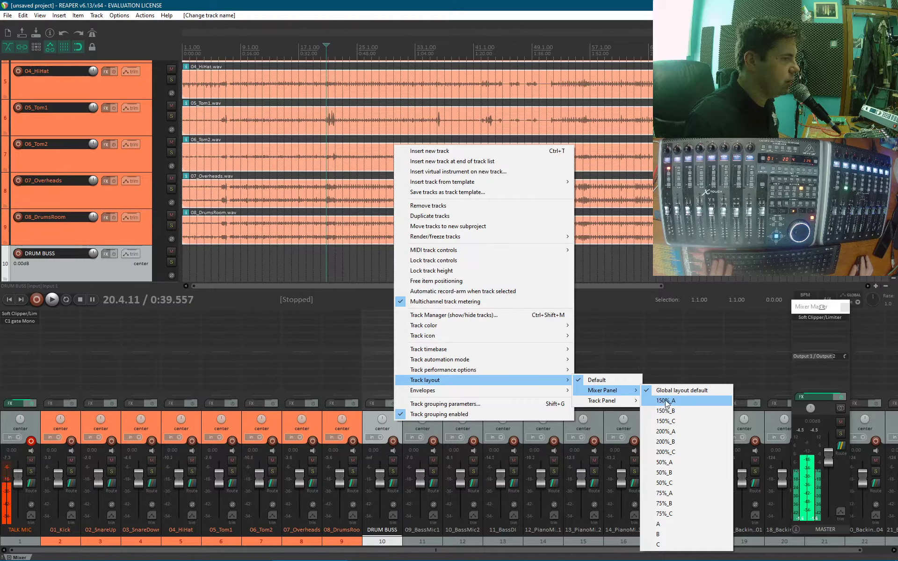
{"action": "left_click", "coordinate": [665, 401]}
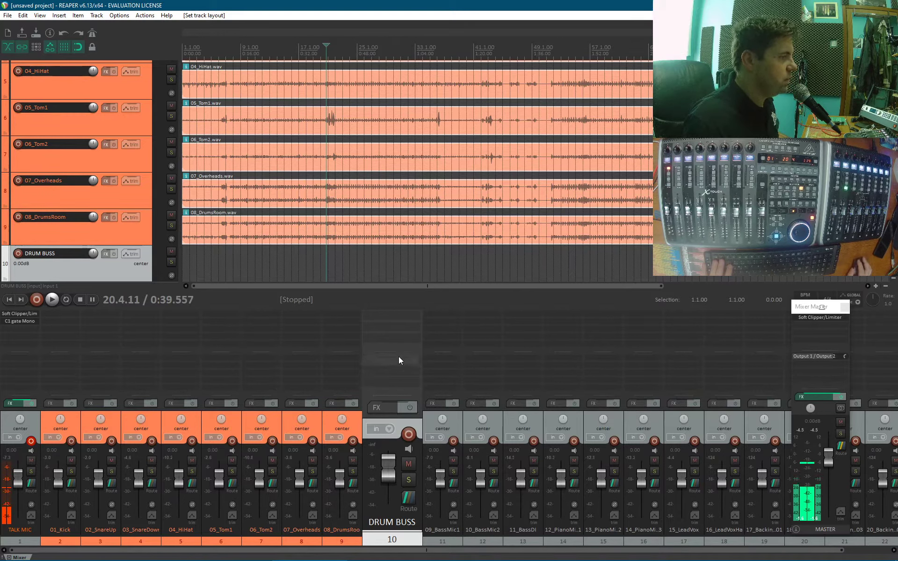
Give the DRUM BUSS track a custom orange color (red 255, green 128, blue 0)
{"action": "right_click", "coordinate": [394, 424]}
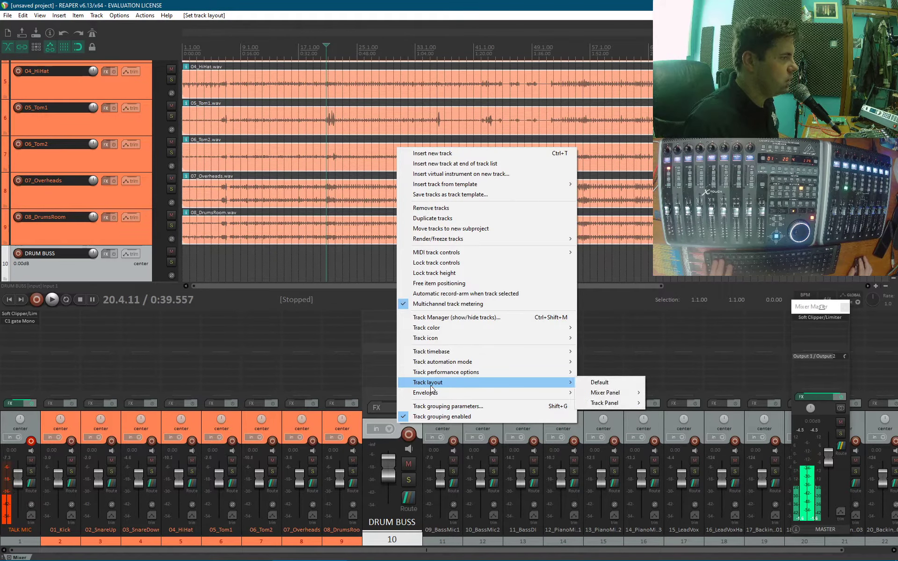
{"action": "mouse_move", "coordinate": [446, 328]}
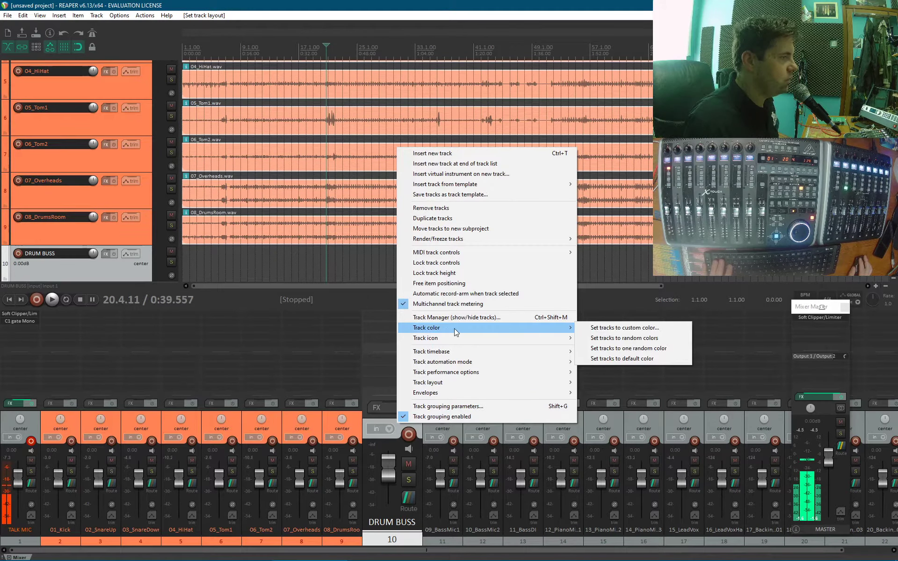
{"action": "left_click", "coordinate": [620, 329]}
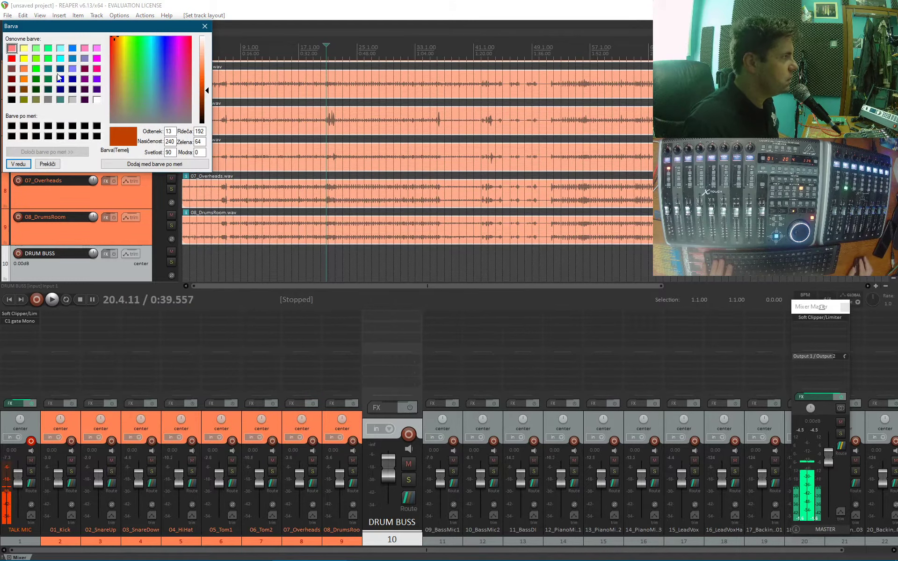
{"action": "left_click", "coordinate": [23, 79]}
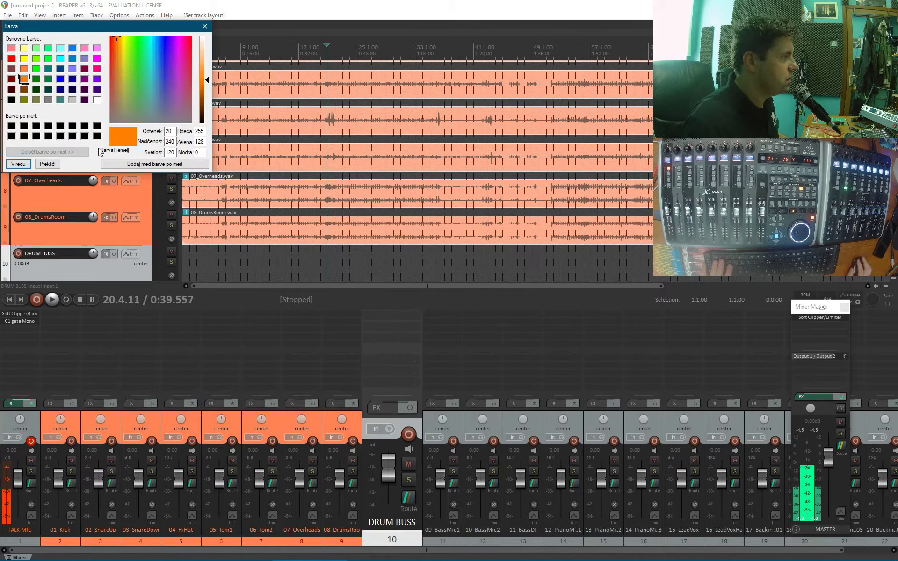
{"action": "left_click", "coordinate": [22, 165]}
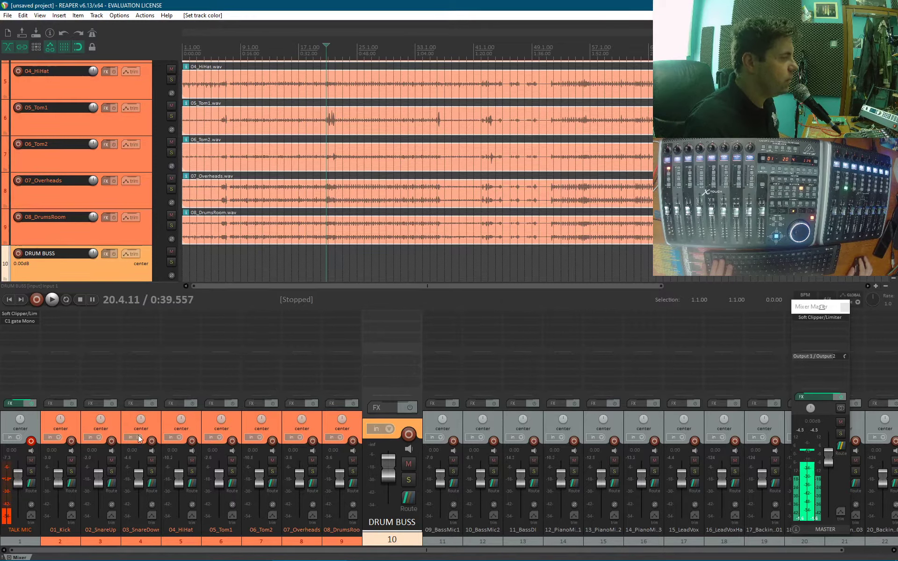
Open the routing of the 01_Kick track and disable its master send
{"action": "left_click", "coordinate": [72, 420]}
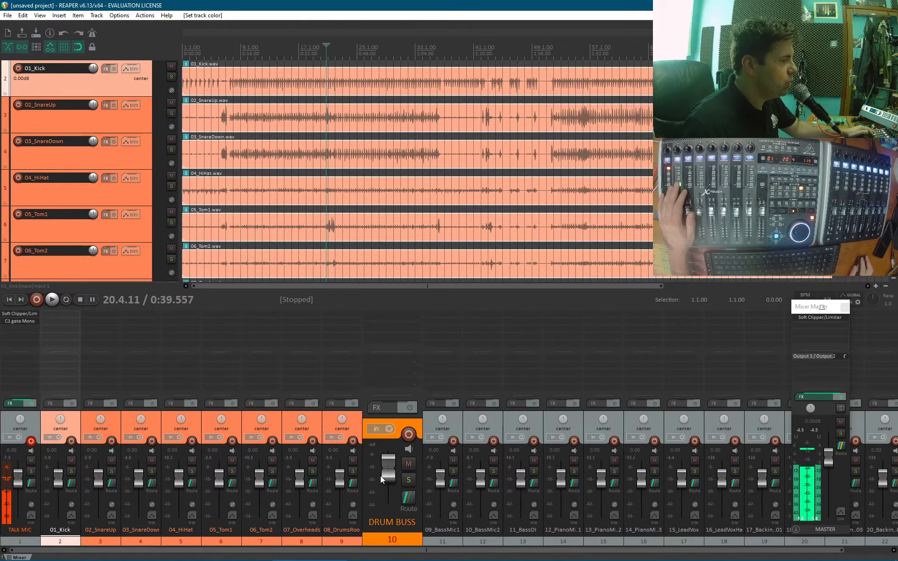
{"action": "left_click", "coordinate": [72, 486]}
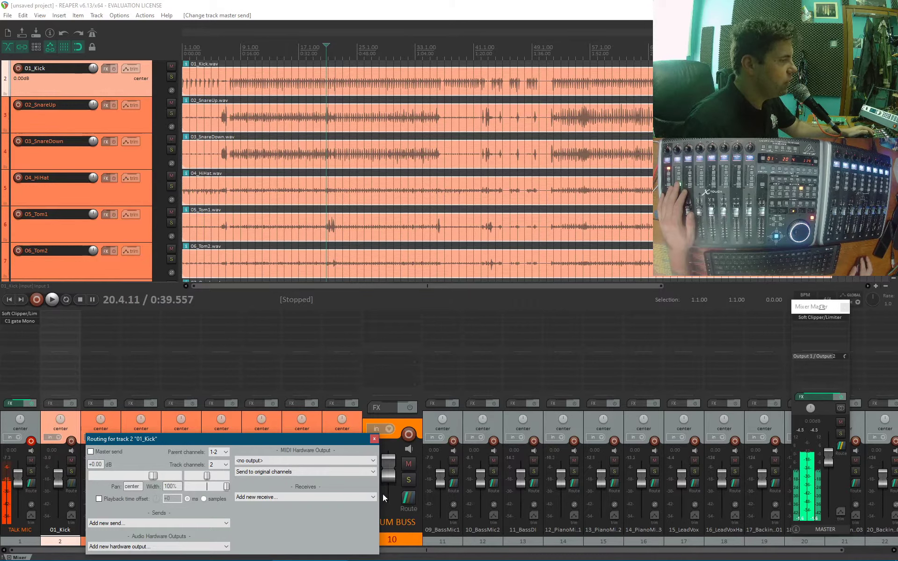
{"action": "left_click", "coordinate": [96, 455]}
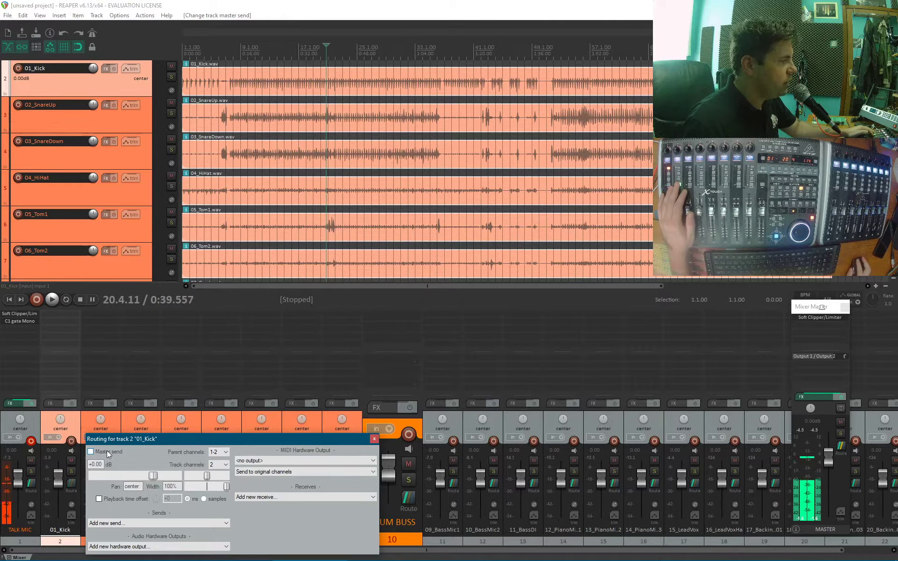
Add a send from the 01_Kick track to DRUM BUSS and close its routing window
{"action": "left_click", "coordinate": [130, 524]}
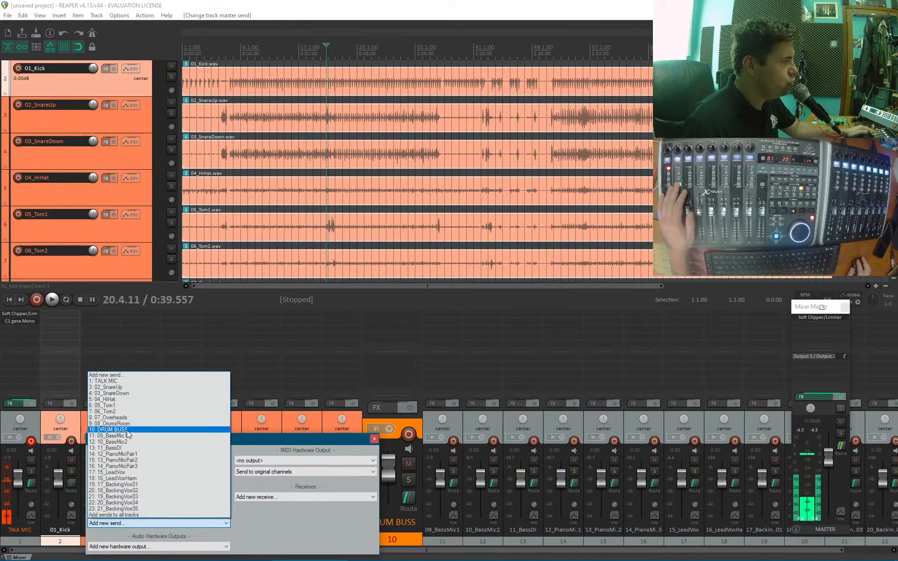
{"action": "left_click", "coordinate": [128, 430]}
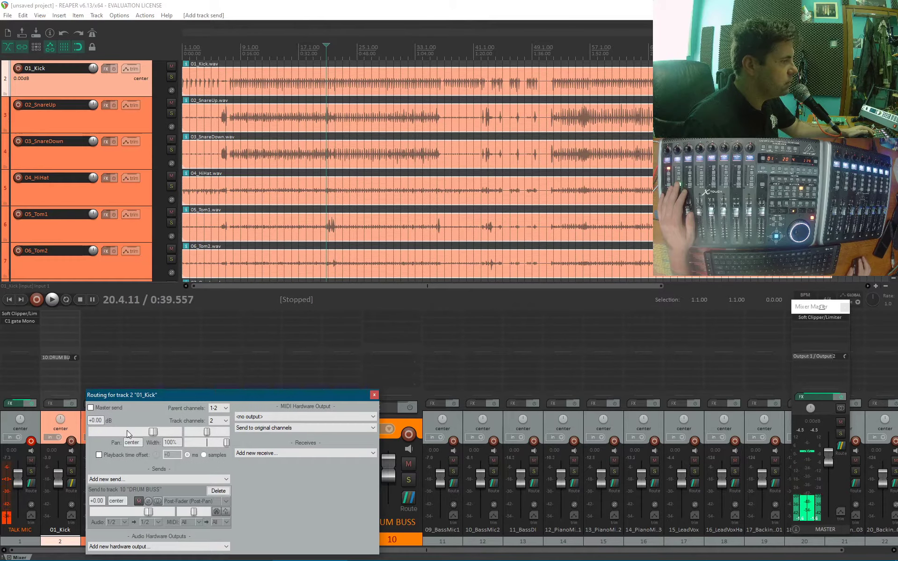
{"action": "left_click", "coordinate": [374, 396]}
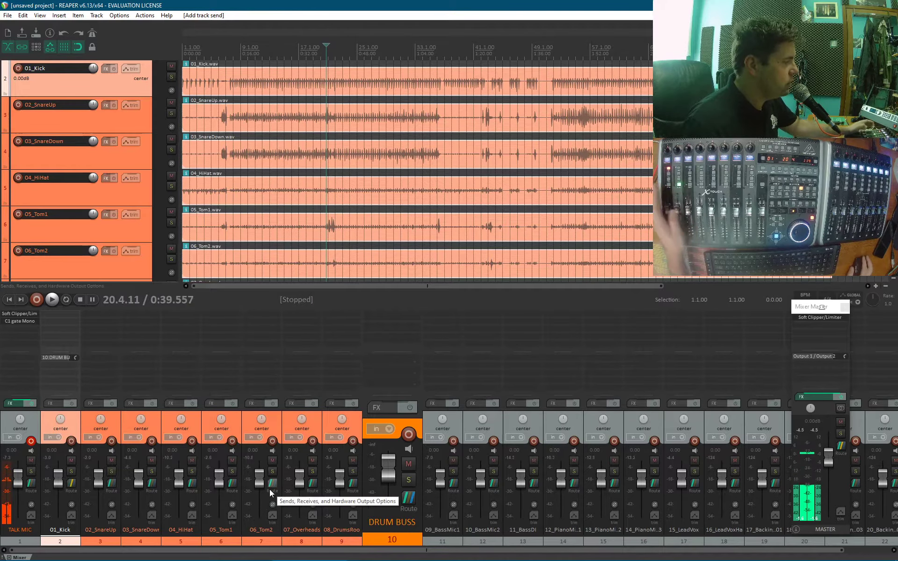
Solo the TALK MIC track and all drum tracks from 01_Kick to 08_DrumsRoom, and start playback
{"action": "left_click", "coordinate": [71, 471]}
{"action": "left_click", "coordinate": [72, 471]}
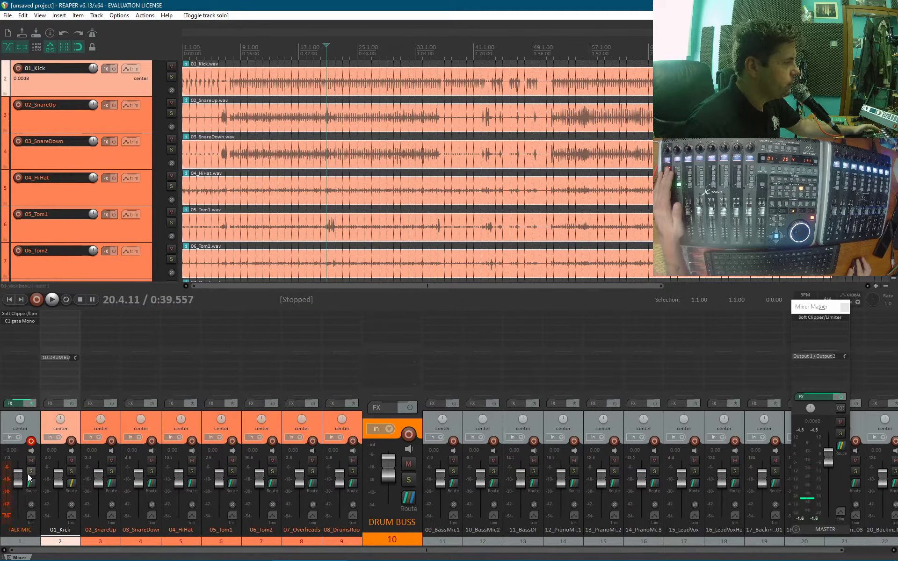
{"action": "left_click", "coordinate": [30, 472]}
{"action": "left_click", "coordinate": [71, 473]}
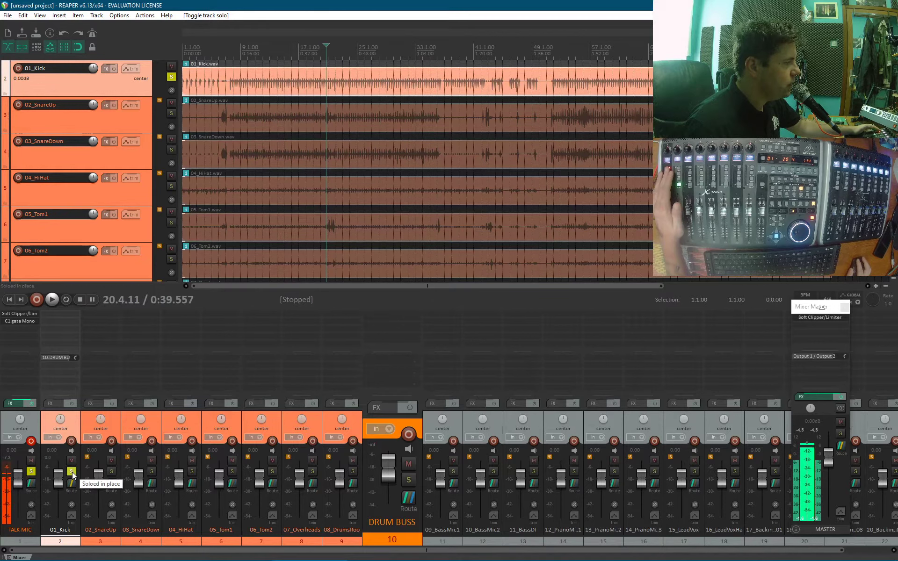
{"action": "left_click", "coordinate": [111, 471]}
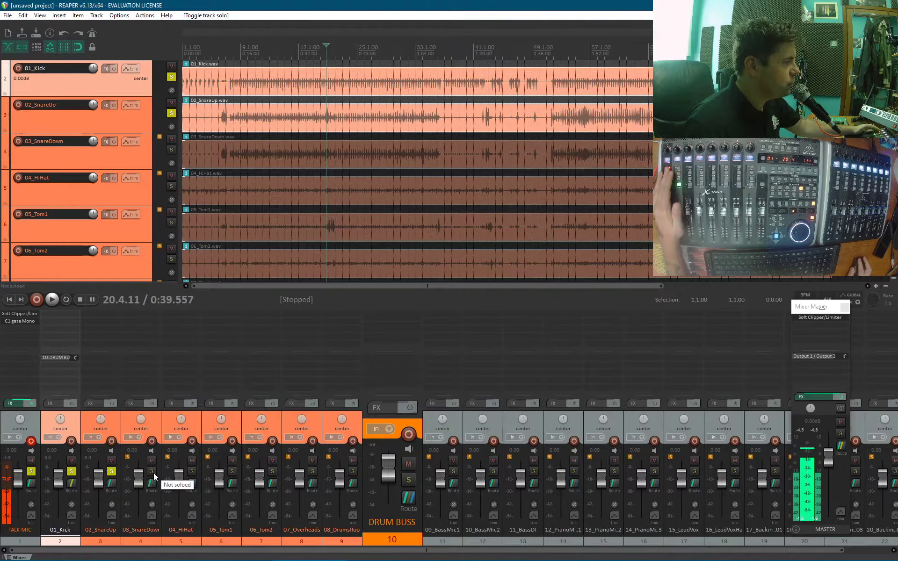
{"action": "left_click", "coordinate": [152, 472]}
{"action": "left_click", "coordinate": [192, 472]}
{"action": "left_click", "coordinate": [232, 472]}
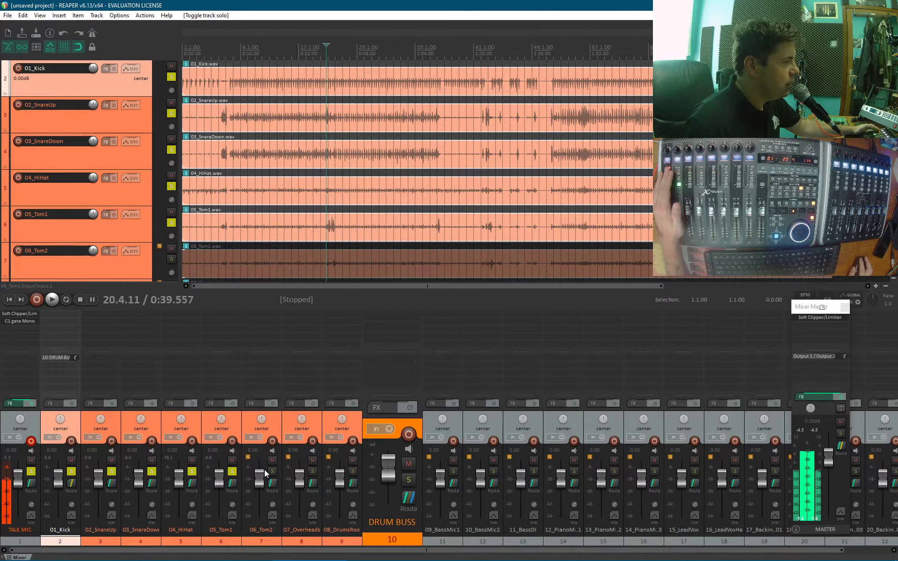
{"action": "left_click", "coordinate": [272, 471]}
{"action": "left_click", "coordinate": [312, 472]}
{"action": "left_click", "coordinate": [353, 471]}
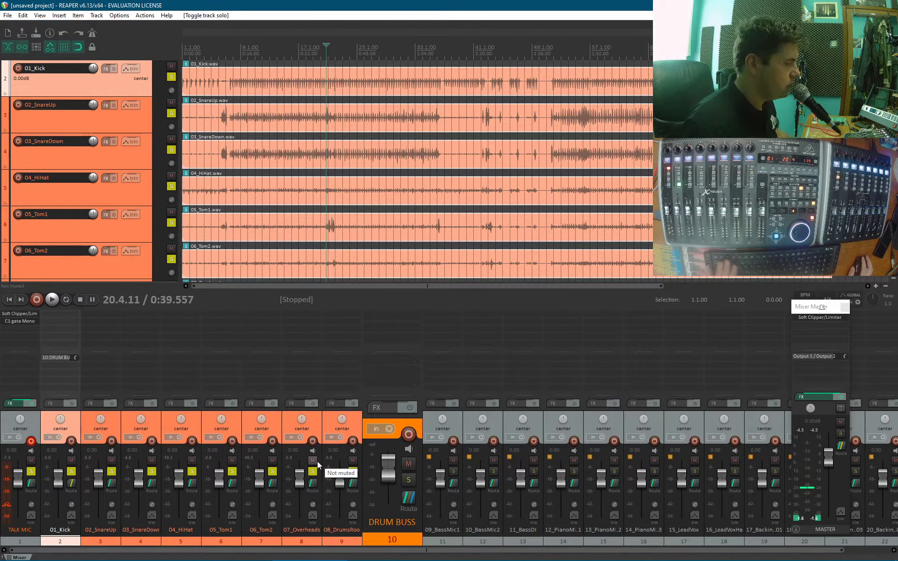
{"action": "key", "text": "space"}
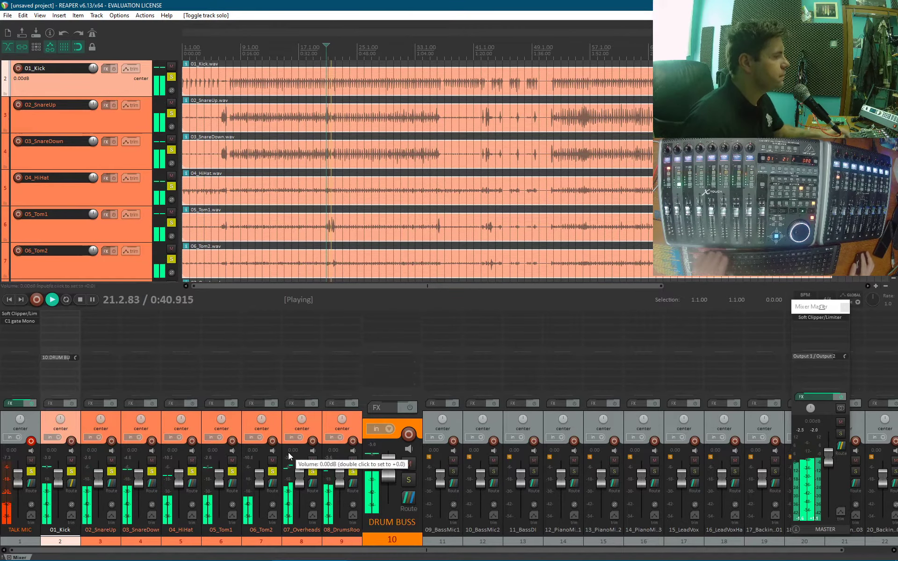
Open the routing of the 02_SnareUp track and disable its master send
{"action": "right_click", "coordinate": [112, 429]}
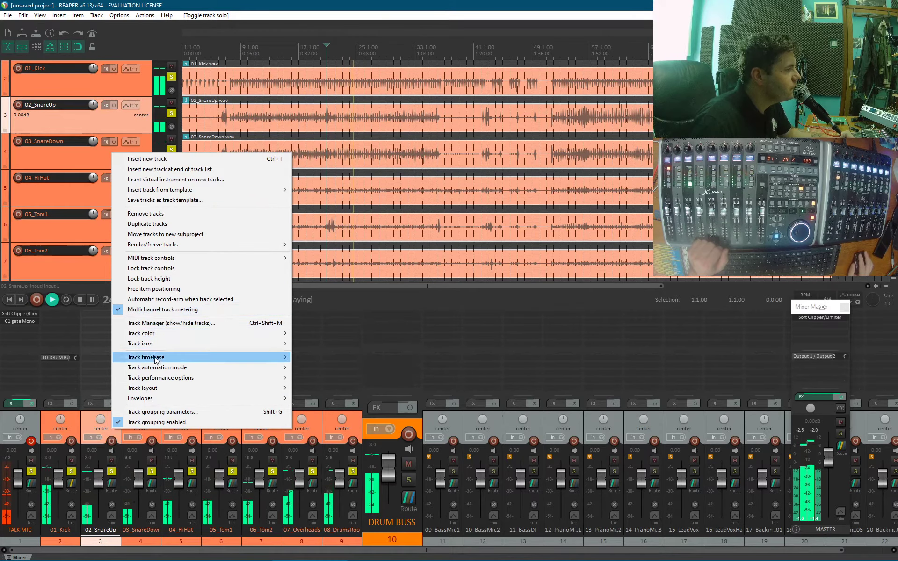
{"action": "left_click", "coordinate": [112, 484]}
{"action": "left_click", "coordinate": [131, 452]}
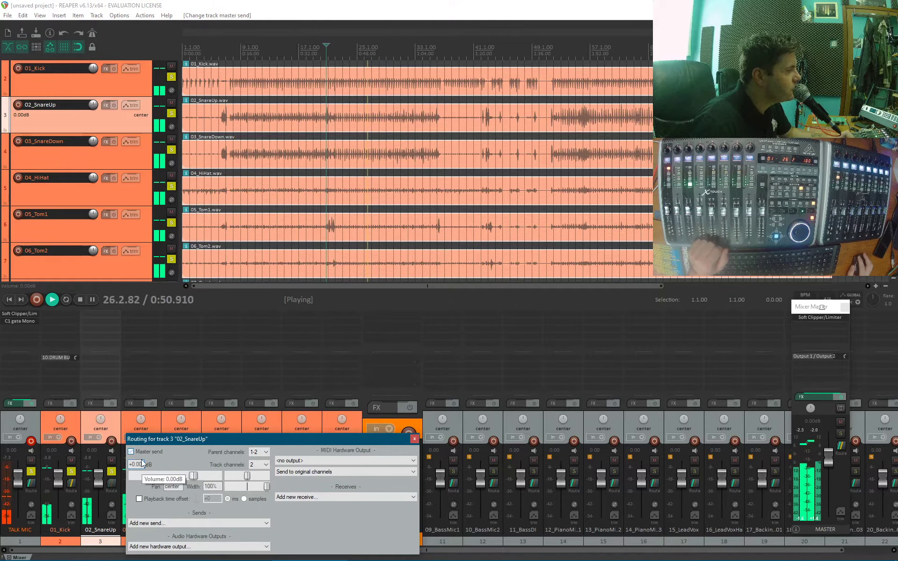
{"action": "left_click", "coordinate": [158, 523]}
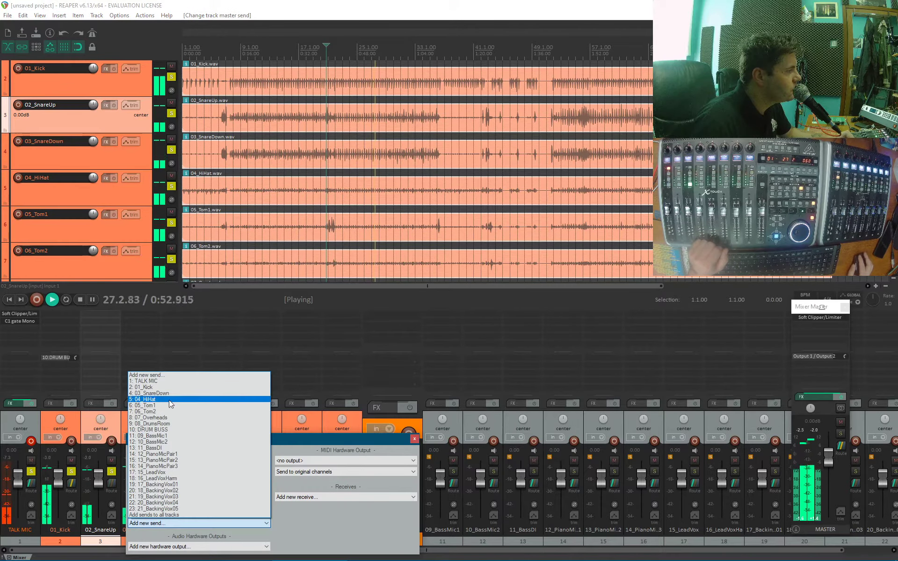
{"action": "left_click", "coordinate": [168, 424]}
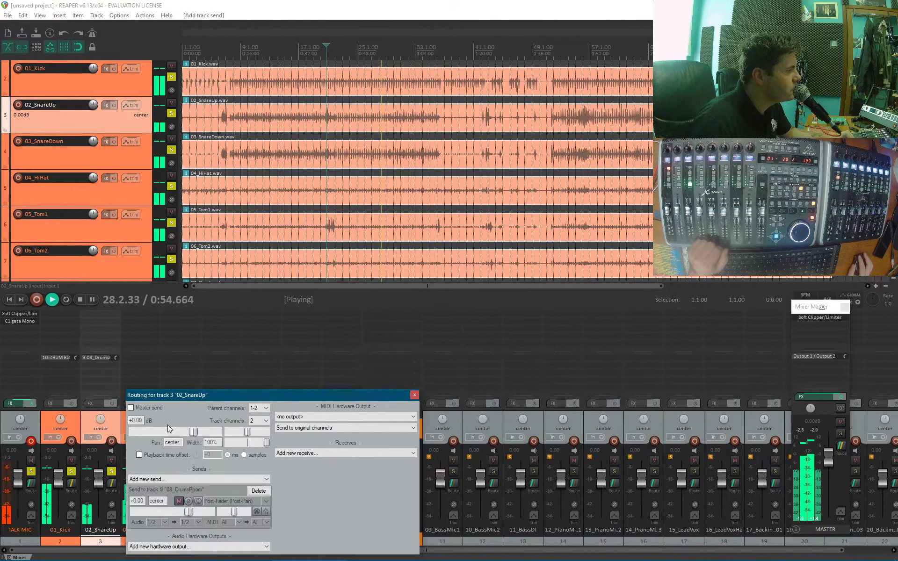
{"action": "left_click", "coordinate": [157, 481]}
{"action": "left_click", "coordinate": [156, 484]}
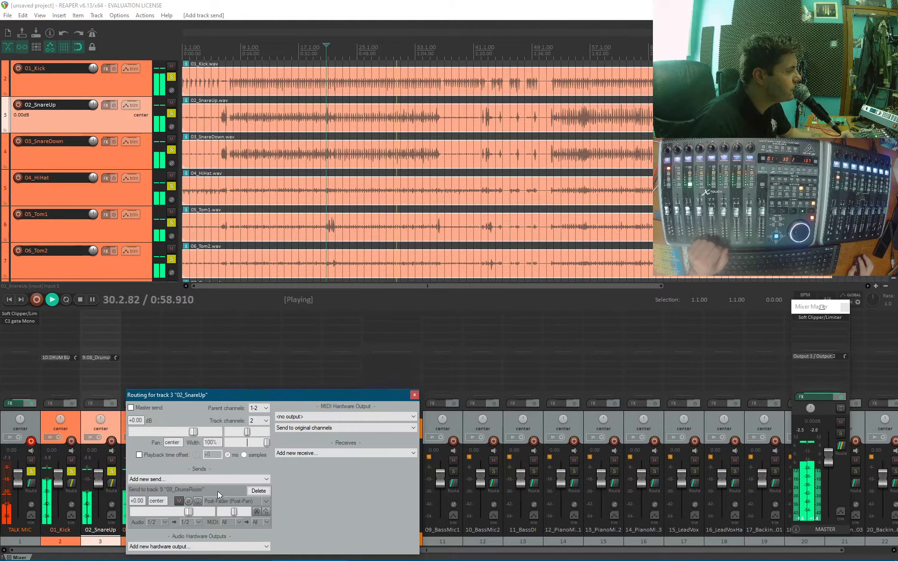
{"action": "left_click", "coordinate": [259, 491]}
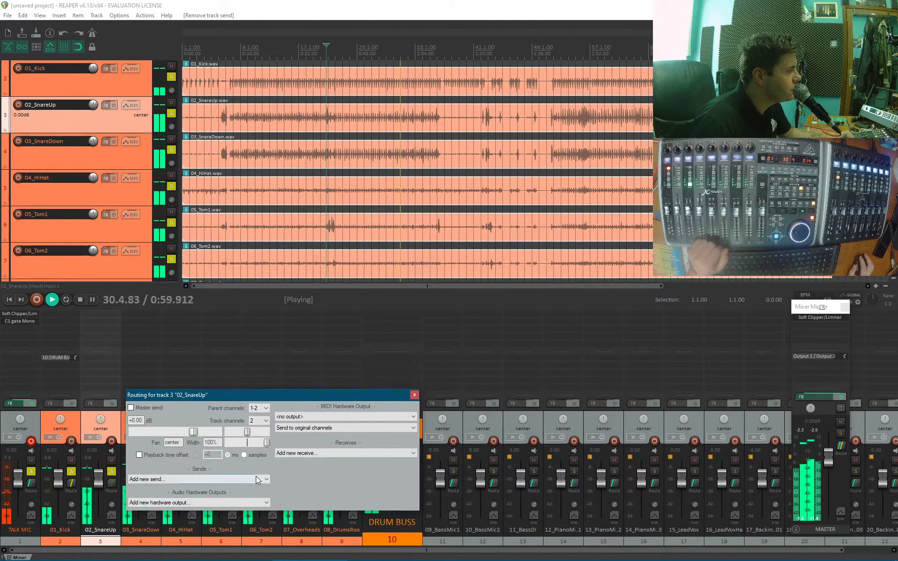
Add a send from the 02_SnareUp track to DRUM BUSS, close its routing window and check the track's routing summary
{"action": "left_click", "coordinate": [142, 481]}
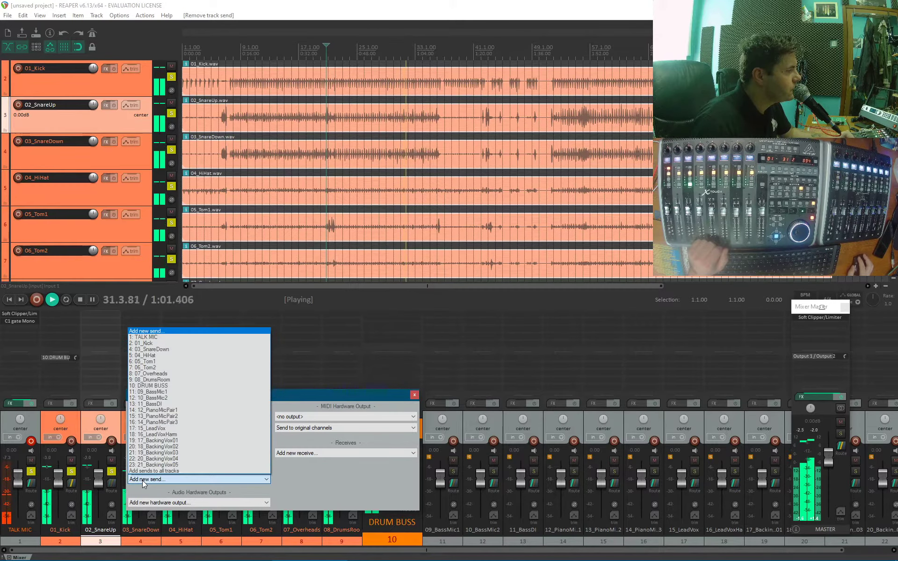
{"action": "left_click", "coordinate": [157, 386]}
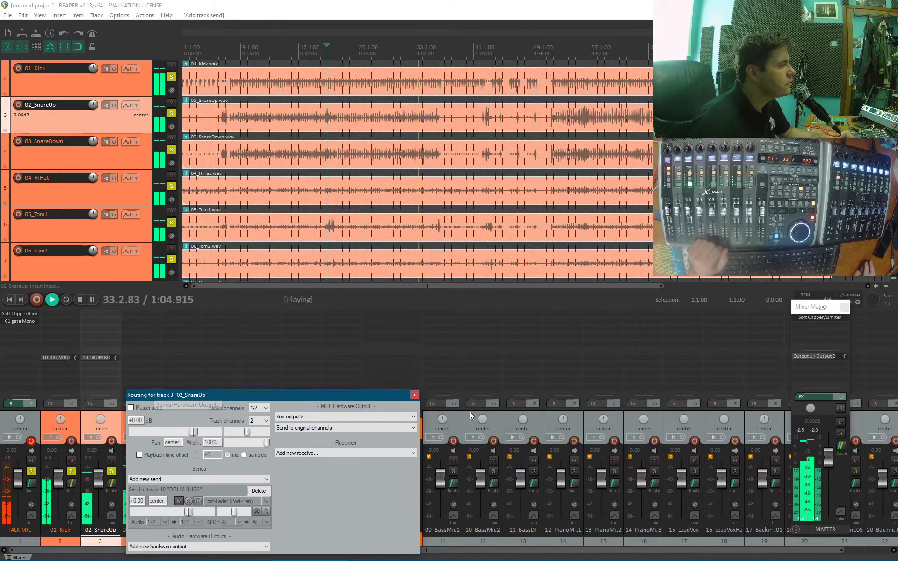
{"action": "left_click", "coordinate": [415, 395]}
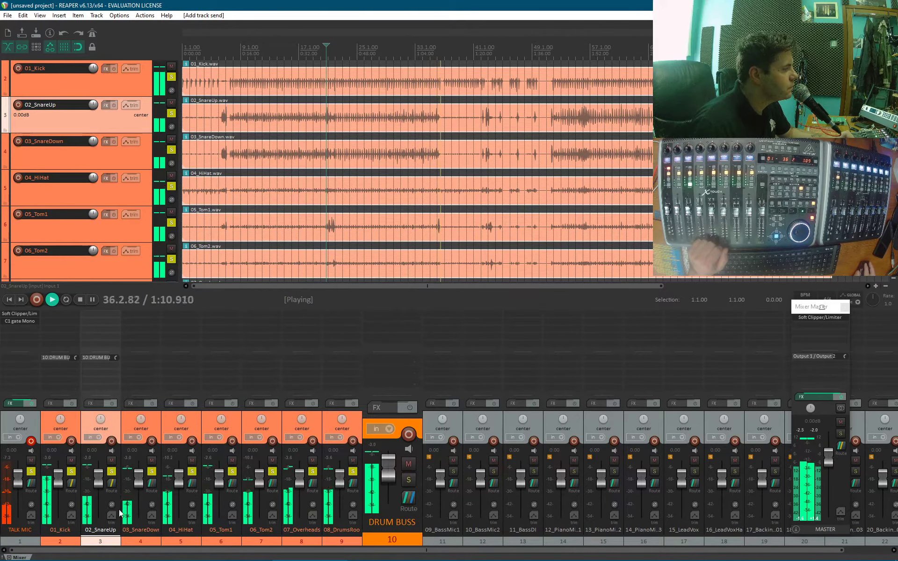
{"action": "mouse_move", "coordinate": [113, 484]}
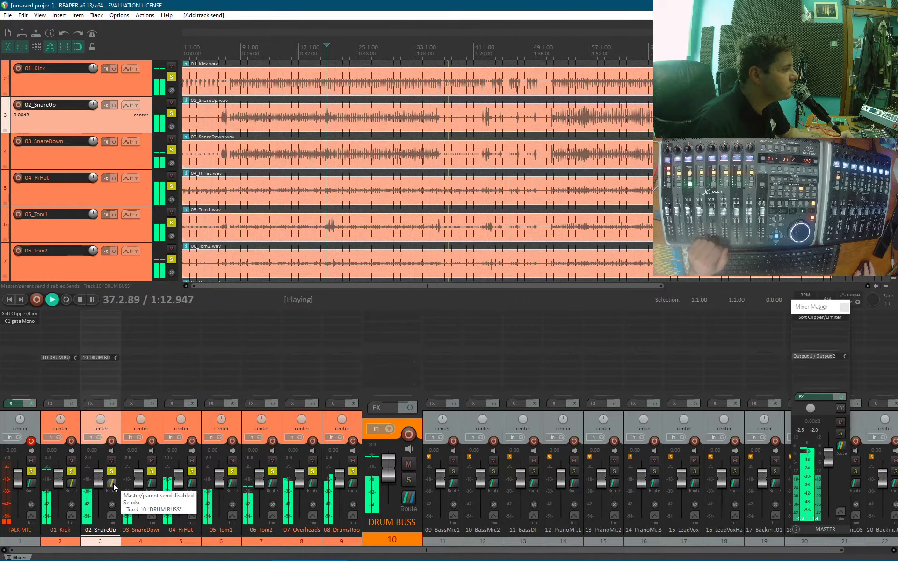
Route the 03_SnareDown track only to the drum buss by disabling its master send and adding a send to DRUM BUSS
{"action": "left_click", "coordinate": [152, 485]}
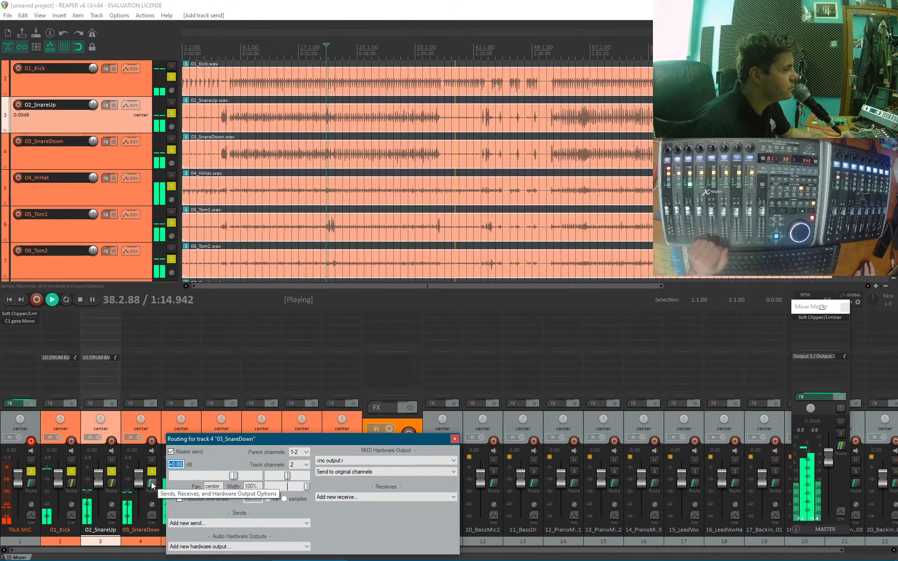
{"action": "left_click", "coordinate": [171, 451]}
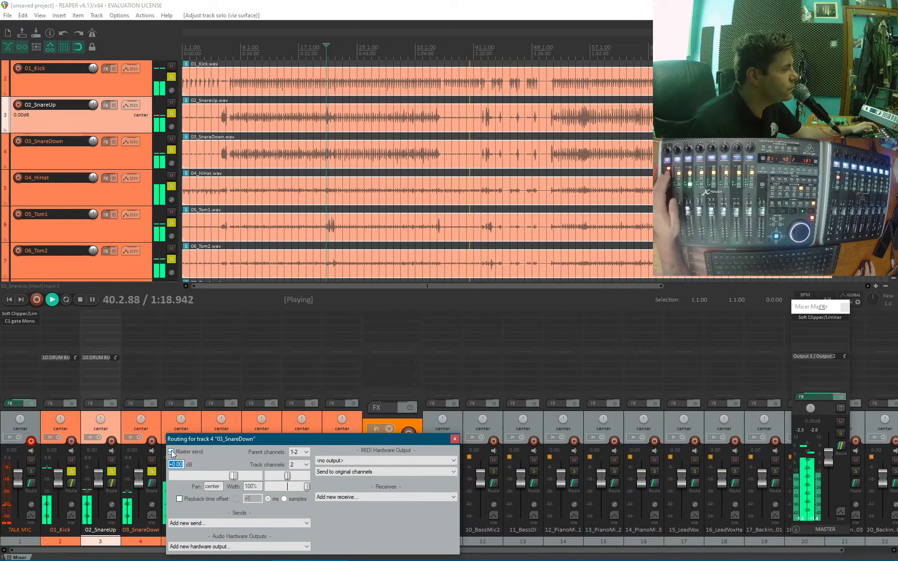
{"action": "left_click", "coordinate": [254, 522]}
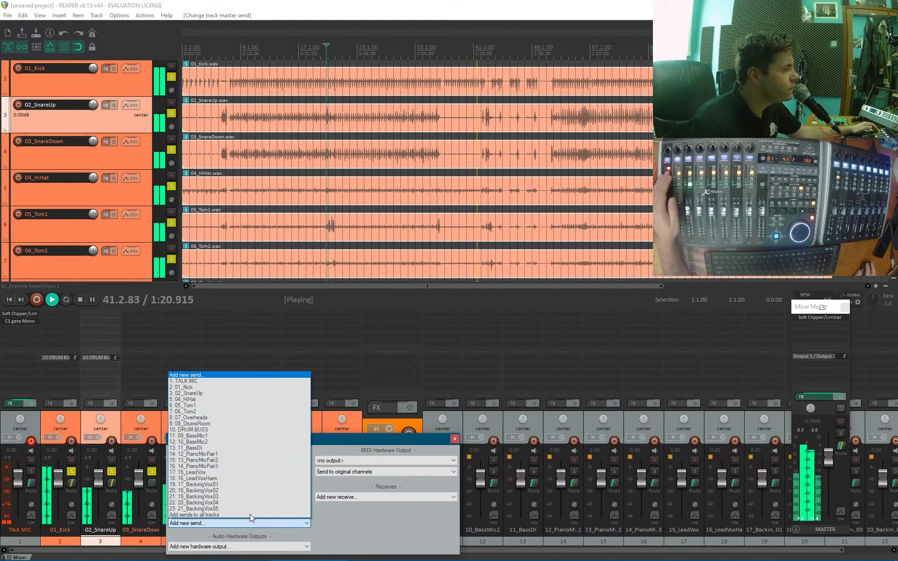
{"action": "left_click", "coordinate": [228, 430]}
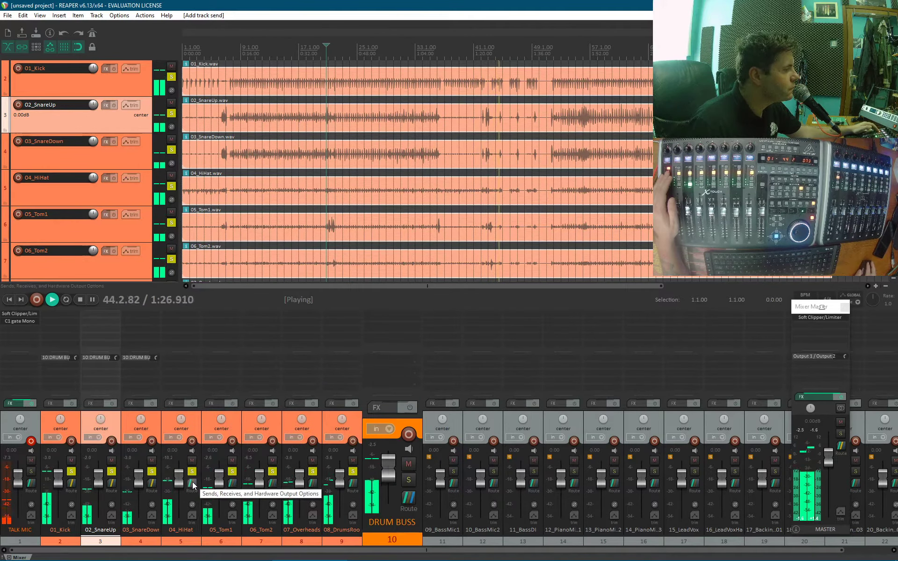
{"action": "left_click", "coordinate": [151, 487]}
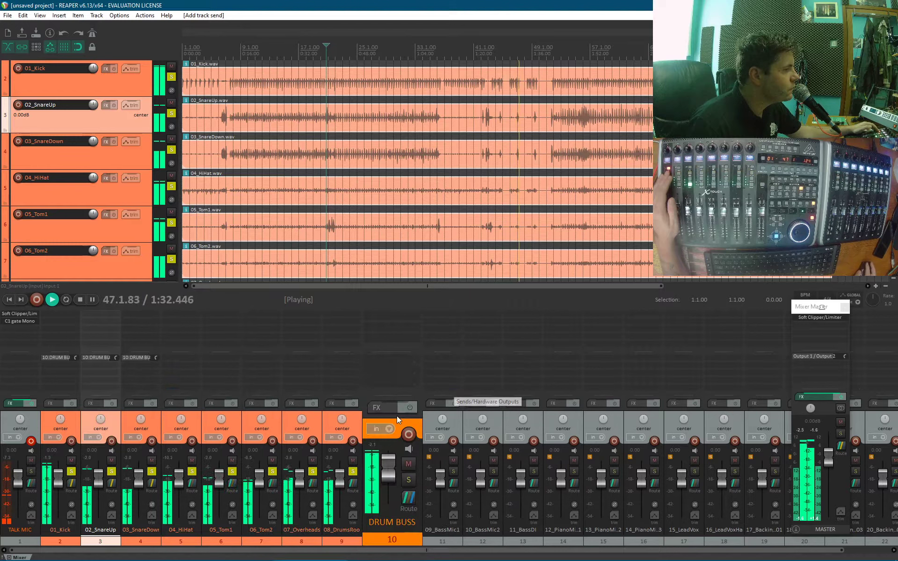
Disable the master send of the 04_HiHat track and add a send from it to DRUM BUSS
{"action": "left_click", "coordinate": [191, 485]}
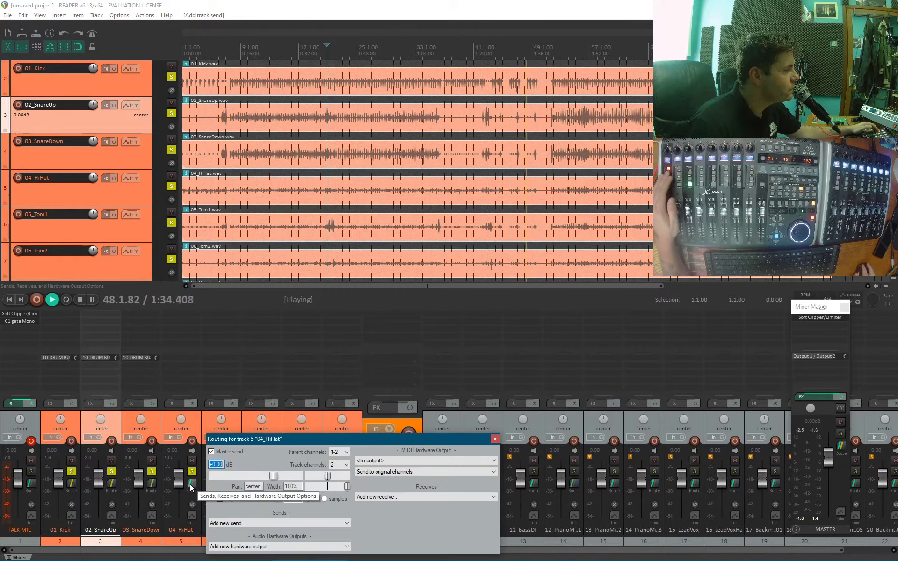
{"action": "left_click", "coordinate": [211, 452]}
{"action": "left_click", "coordinate": [232, 523]}
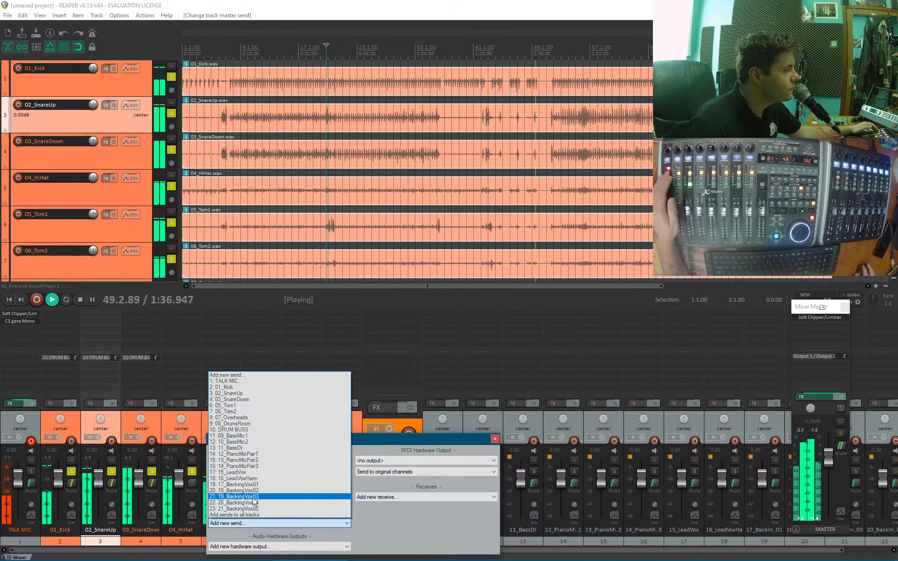
{"action": "left_click", "coordinate": [265, 429]}
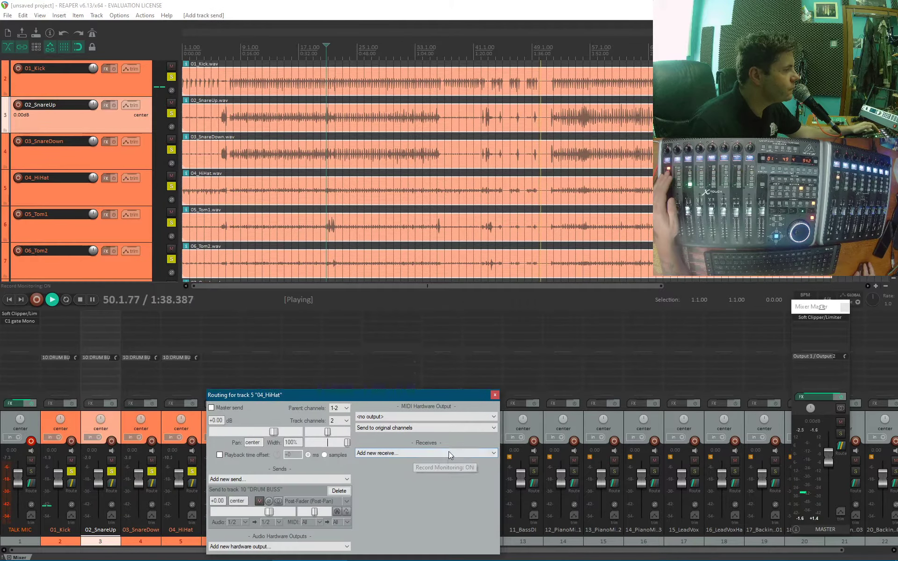
{"action": "left_click", "coordinate": [495, 396]}
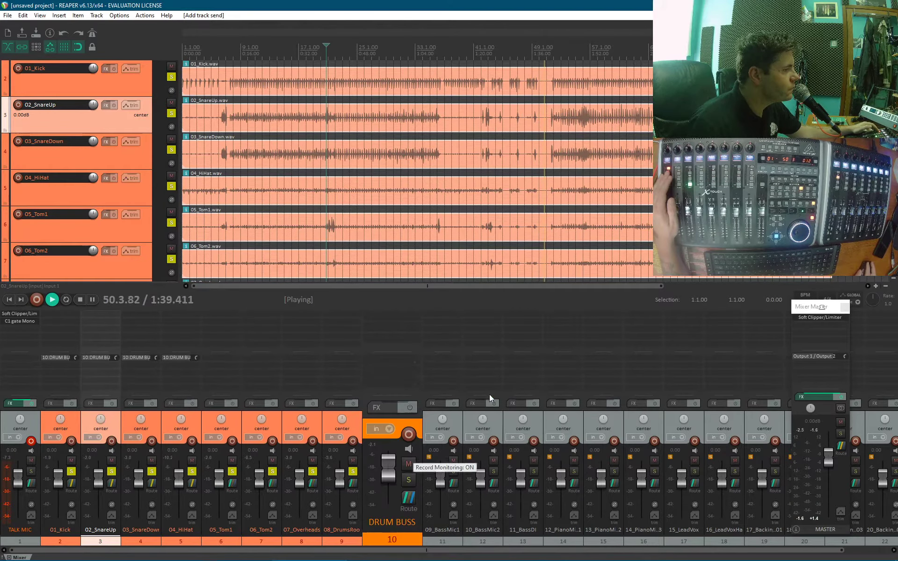
Disable the master send of the 05_Tom1 track and add a send from it to DRUM BUSS
{"action": "left_click", "coordinate": [226, 487]}
{"action": "left_click", "coordinate": [252, 452]}
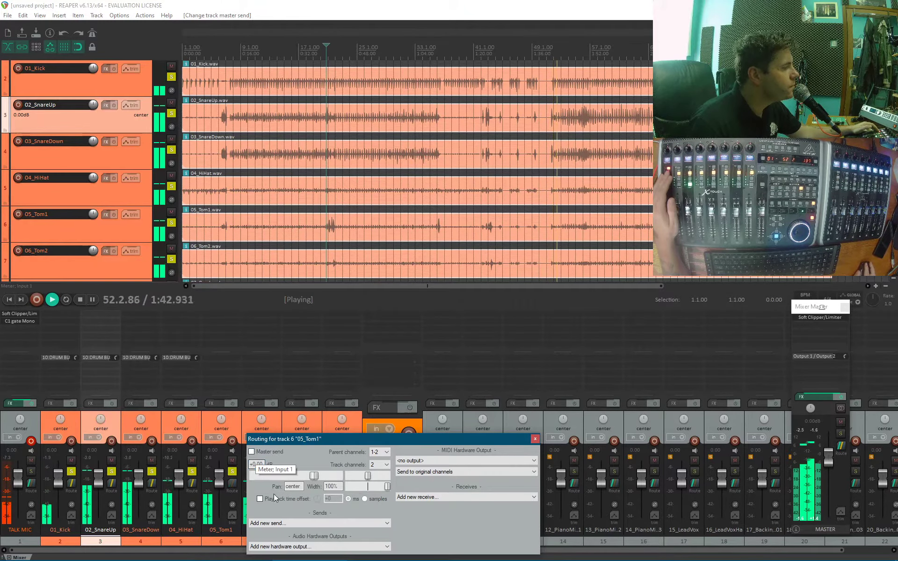
{"action": "left_click", "coordinate": [277, 523]}
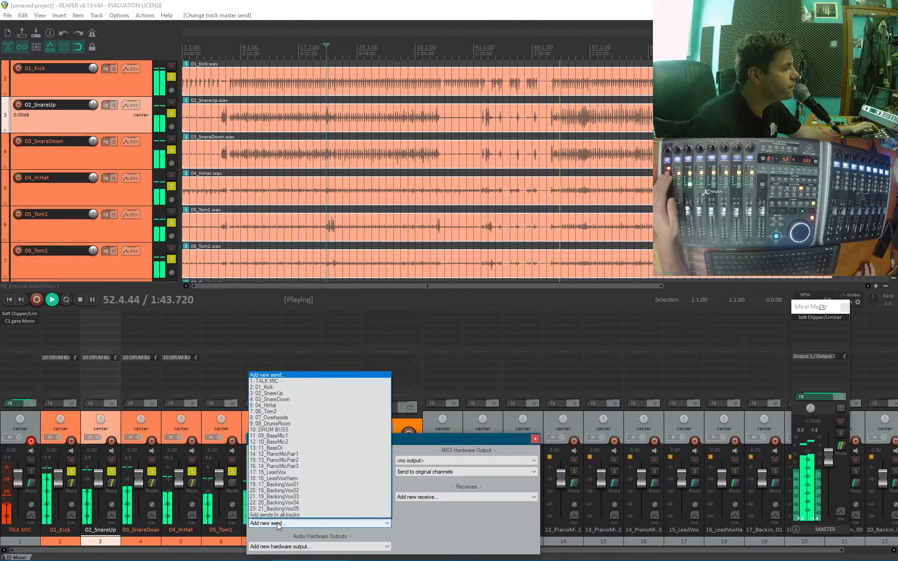
{"action": "left_click", "coordinate": [273, 429]}
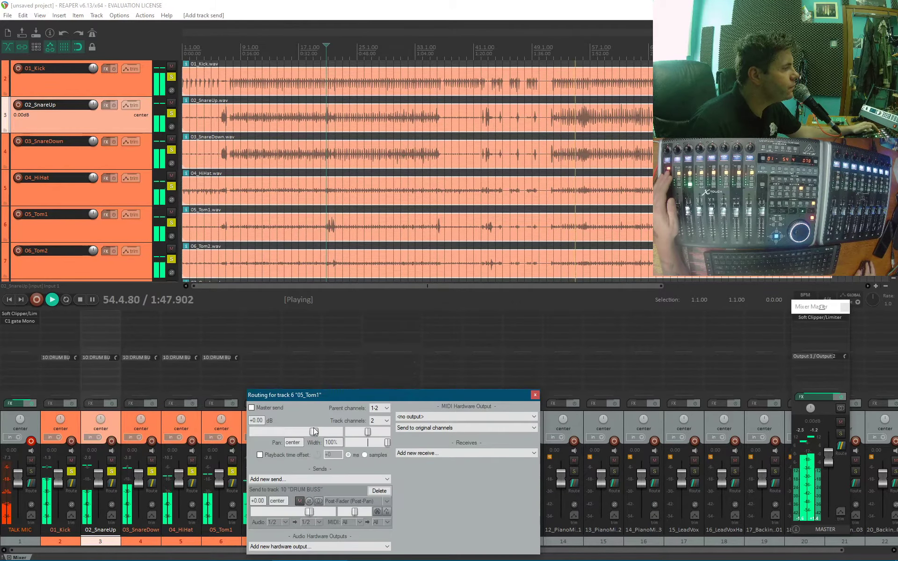
{"action": "left_click", "coordinate": [536, 396]}
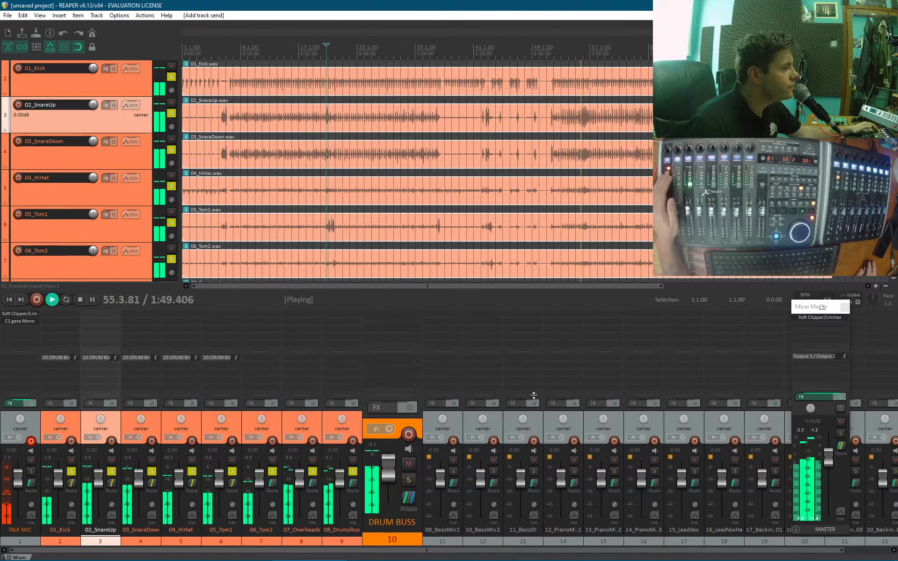
Disable the master send of the 06_Tom2 track and add a send from it to DRUM BUSS
{"action": "left_click", "coordinate": [274, 485]}
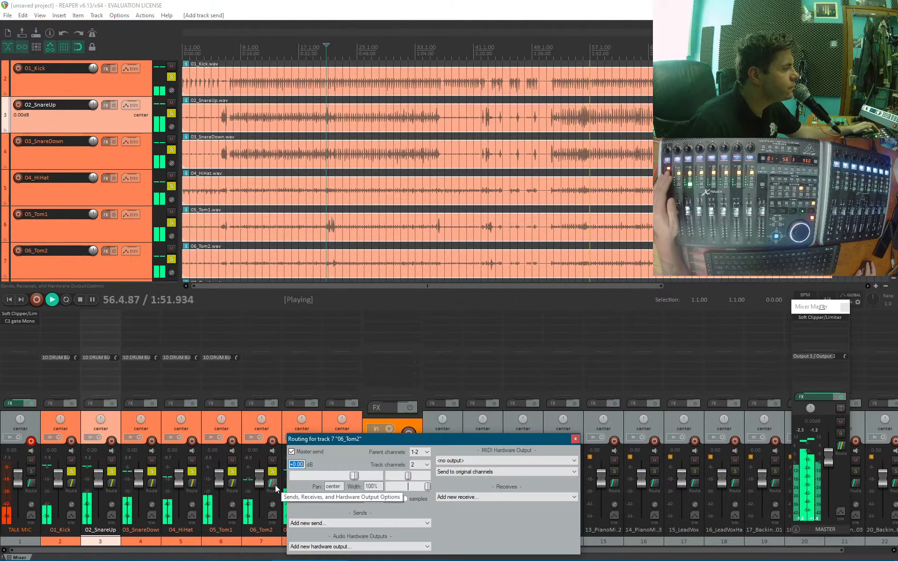
{"action": "left_click", "coordinate": [292, 452]}
{"action": "left_click", "coordinate": [311, 523]}
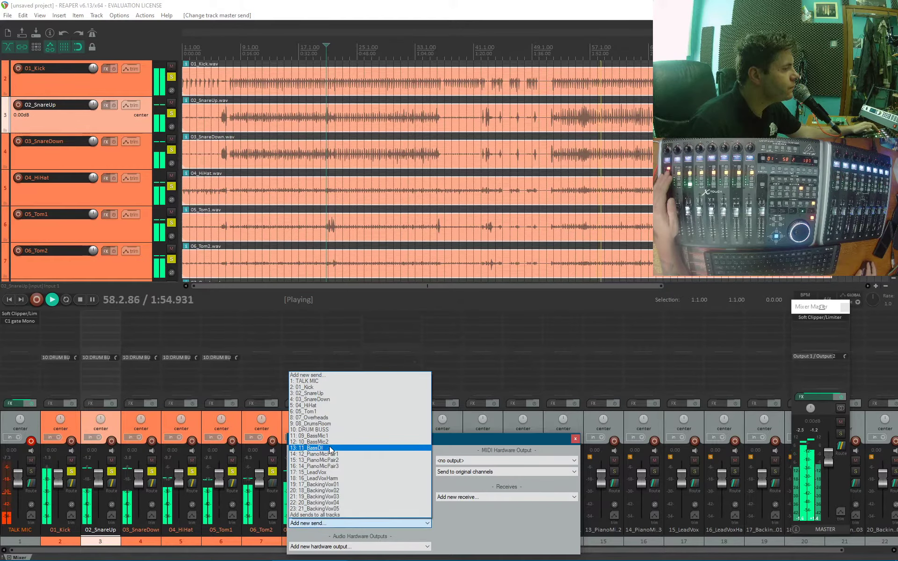
{"action": "left_click", "coordinate": [330, 430]}
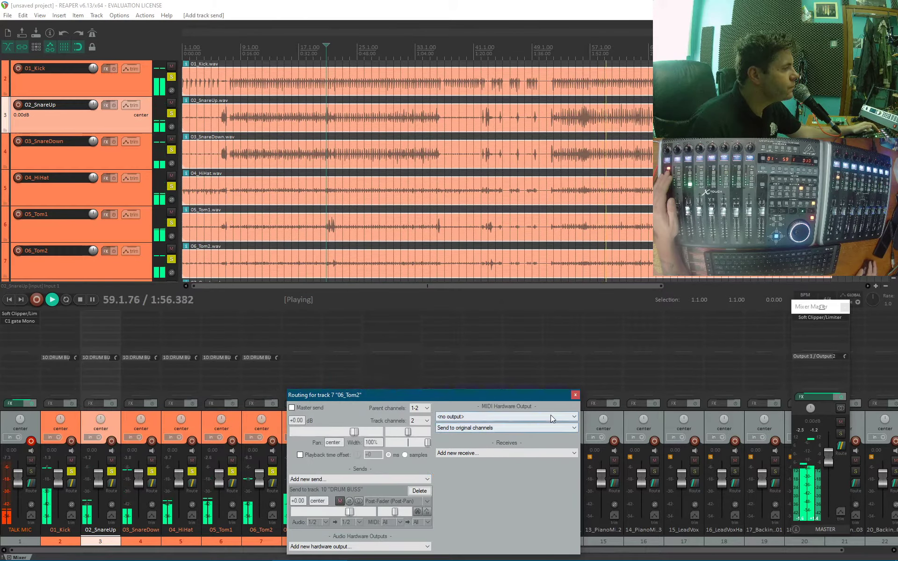
Disable the master send of the 07_Overheads track and add a send from it to DRUM BUSS
{"action": "left_click", "coordinate": [576, 395]}
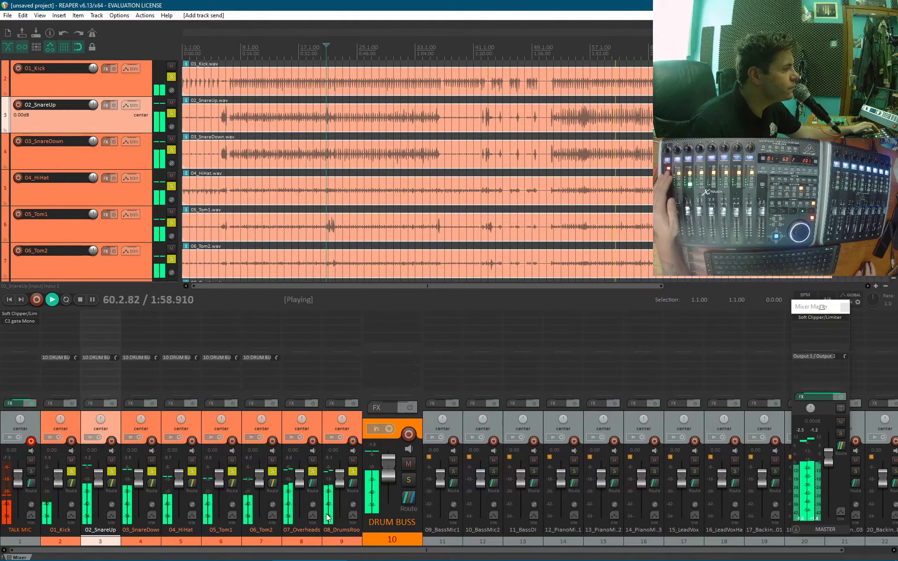
{"action": "left_click", "coordinate": [313, 485]}
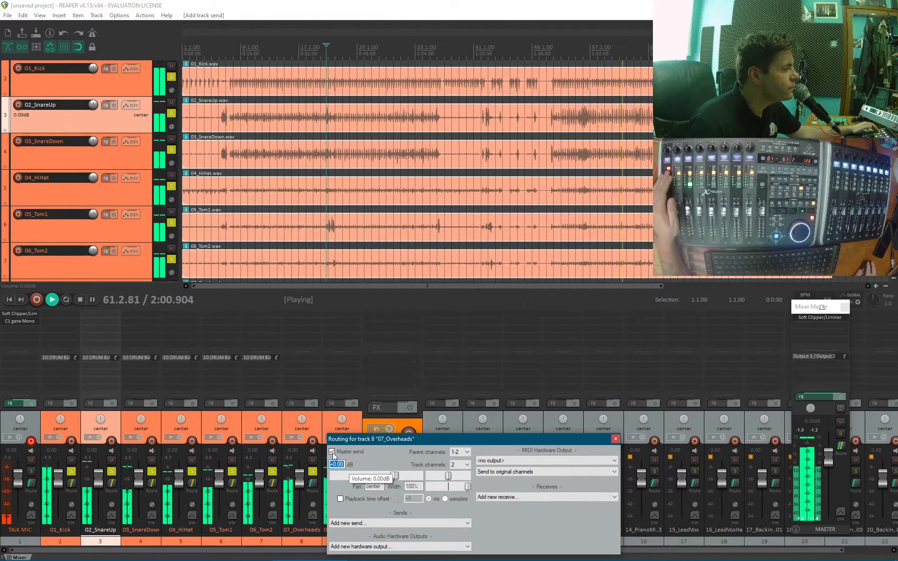
{"action": "left_click", "coordinate": [332, 452]}
{"action": "left_click", "coordinate": [358, 524]}
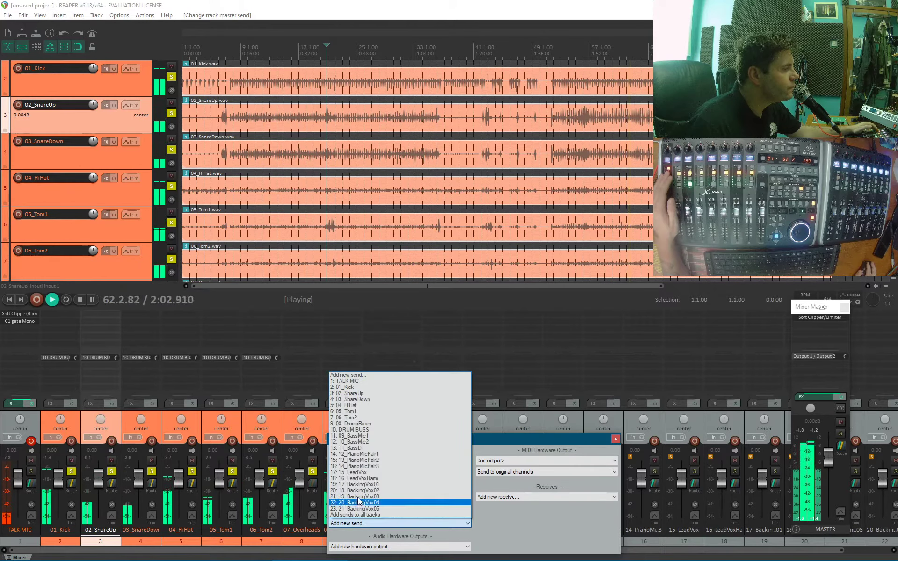
{"action": "left_click", "coordinate": [373, 431]}
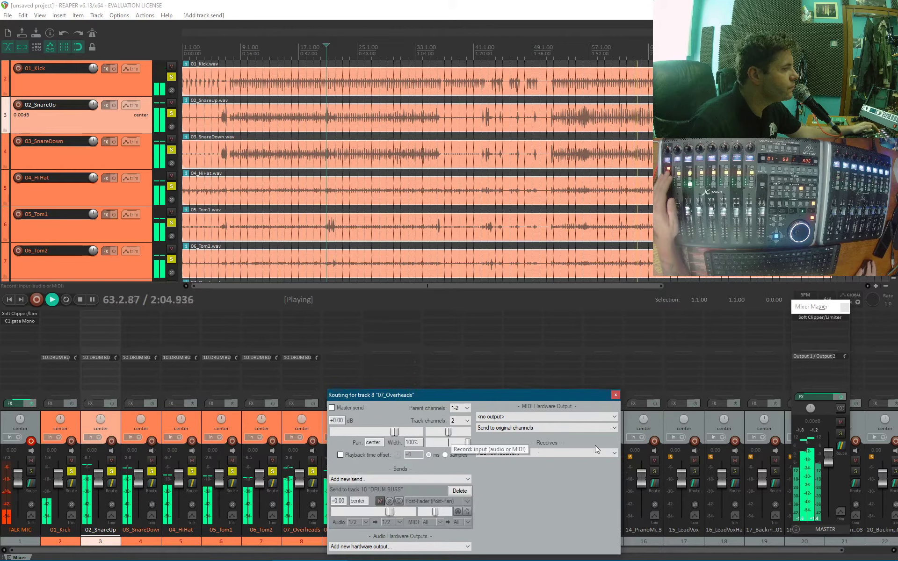
{"action": "key", "text": "Escape"}
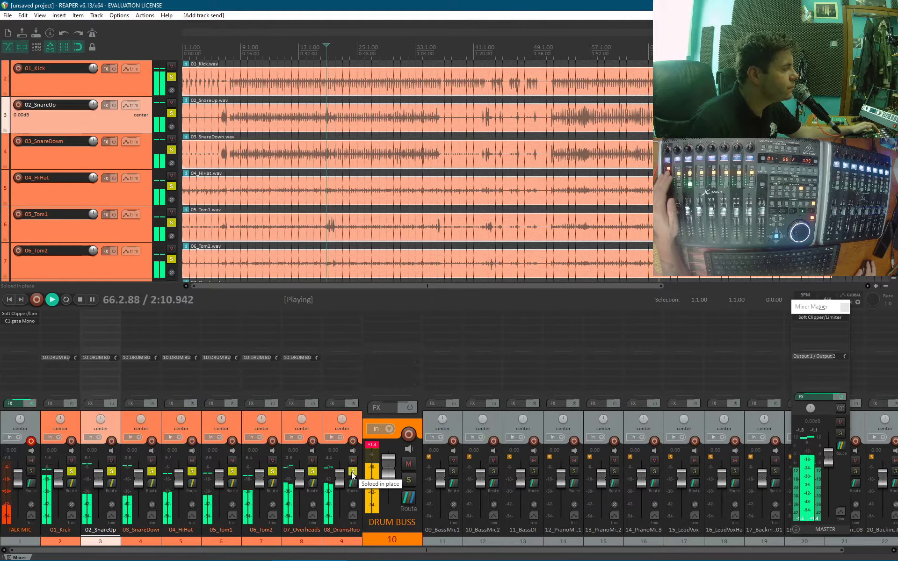
Add a send from the 08_DrumsRoom track to DRUM BUSS
{"action": "left_click", "coordinate": [353, 487]}
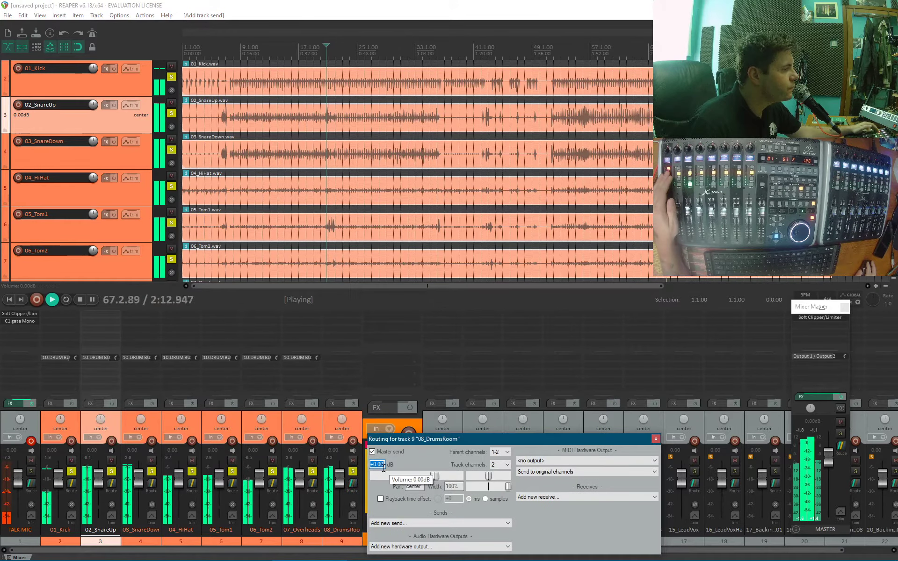
{"action": "left_click", "coordinate": [396, 523]}
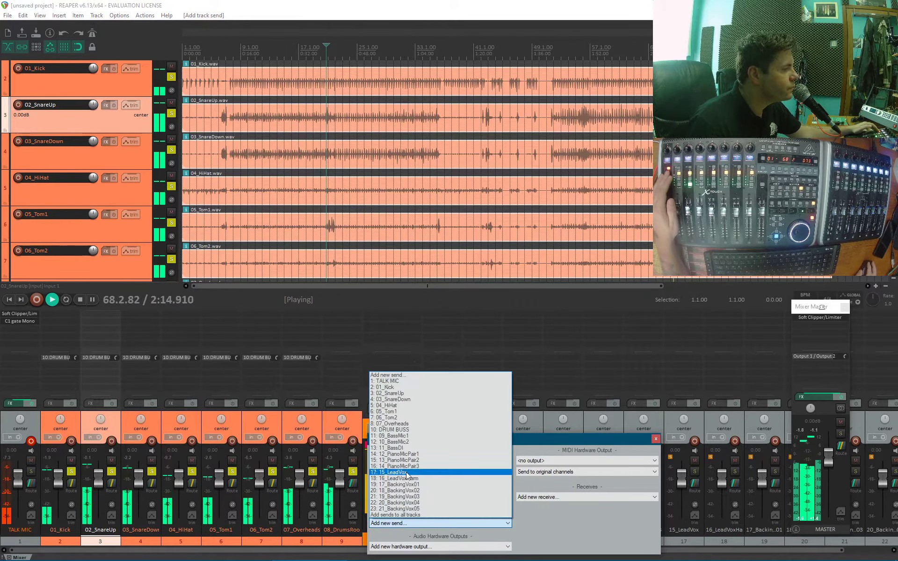
{"action": "left_click", "coordinate": [408, 430]}
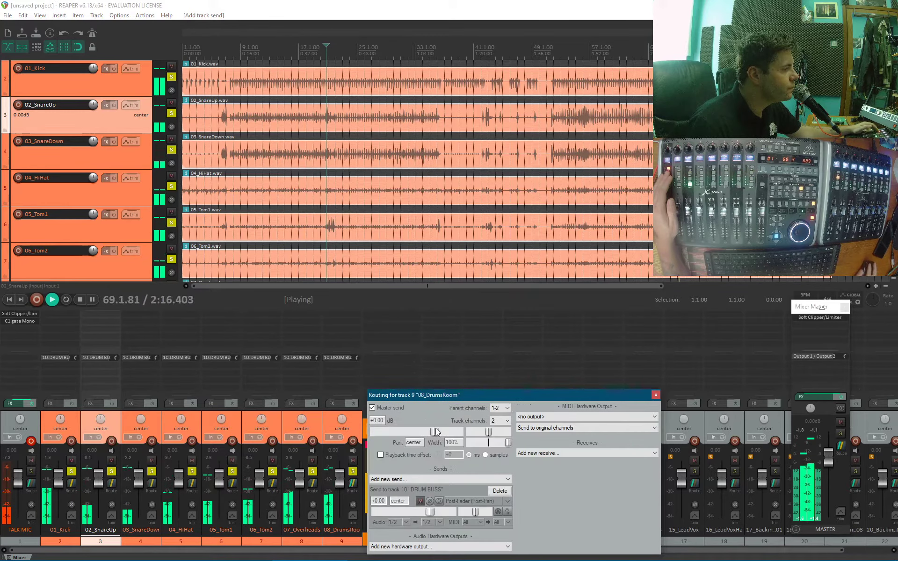
{"action": "left_click", "coordinate": [651, 396]}
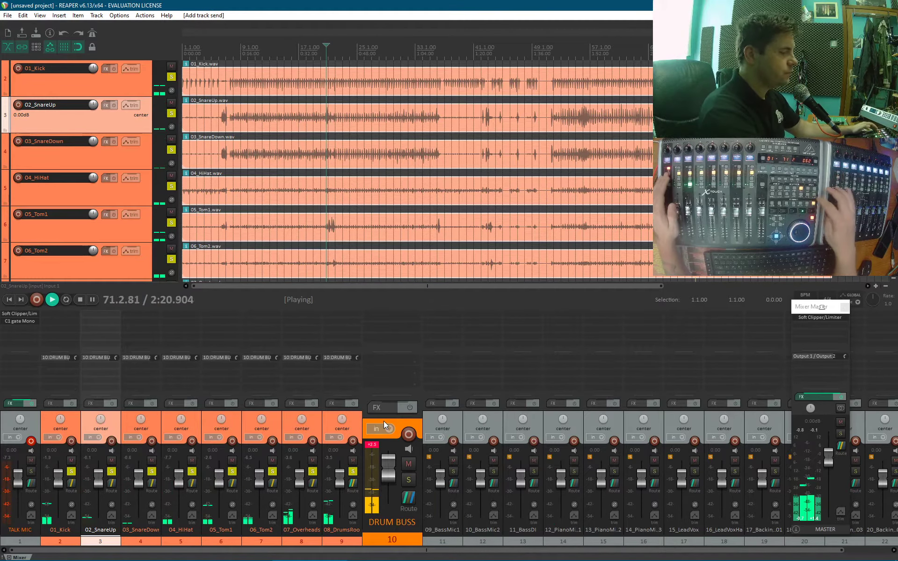
Solo DRUM BUSS in place of the individual drum tracks and assign it the drums track icon
{"action": "key", "text": "ctrl+alt+s"}
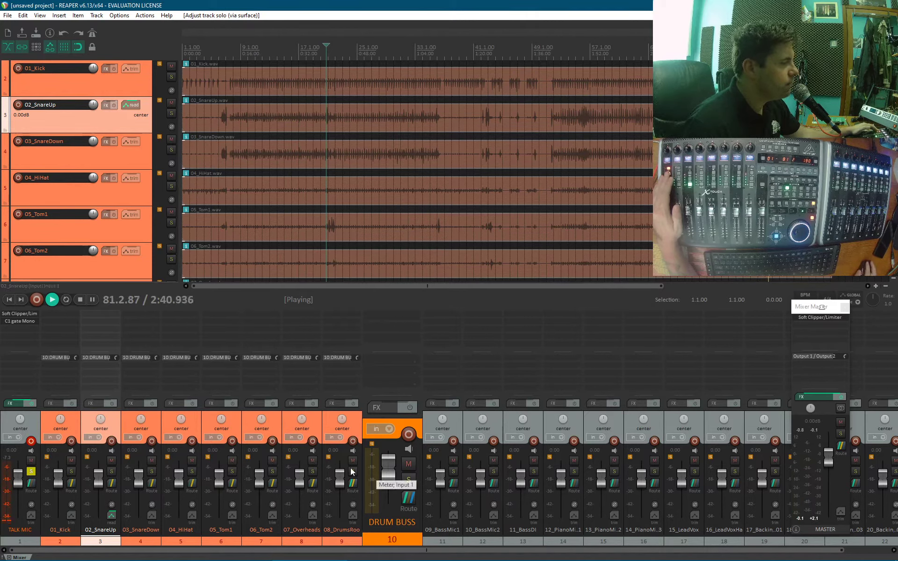
{"action": "left_click", "coordinate": [411, 476]}
{"action": "right_click", "coordinate": [399, 424]}
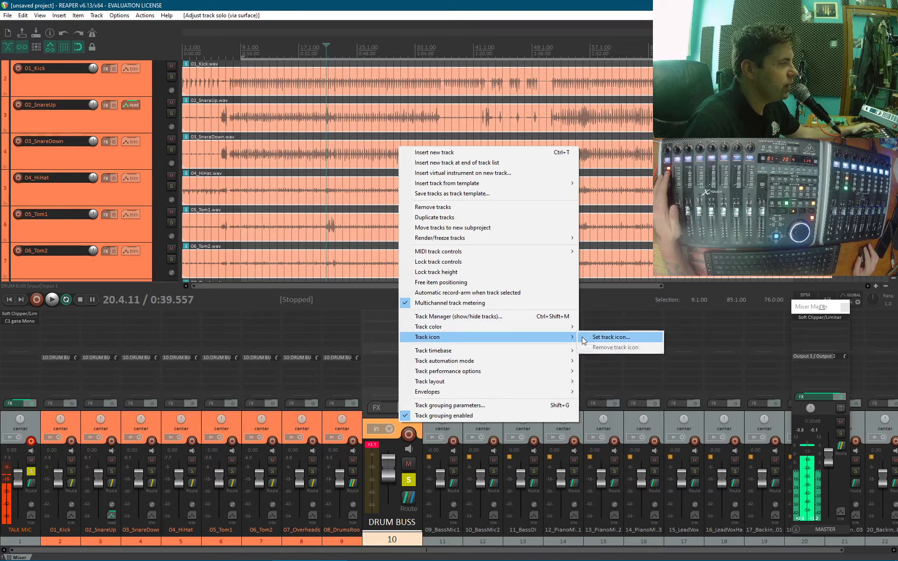
{"action": "left_click", "coordinate": [609, 336]}
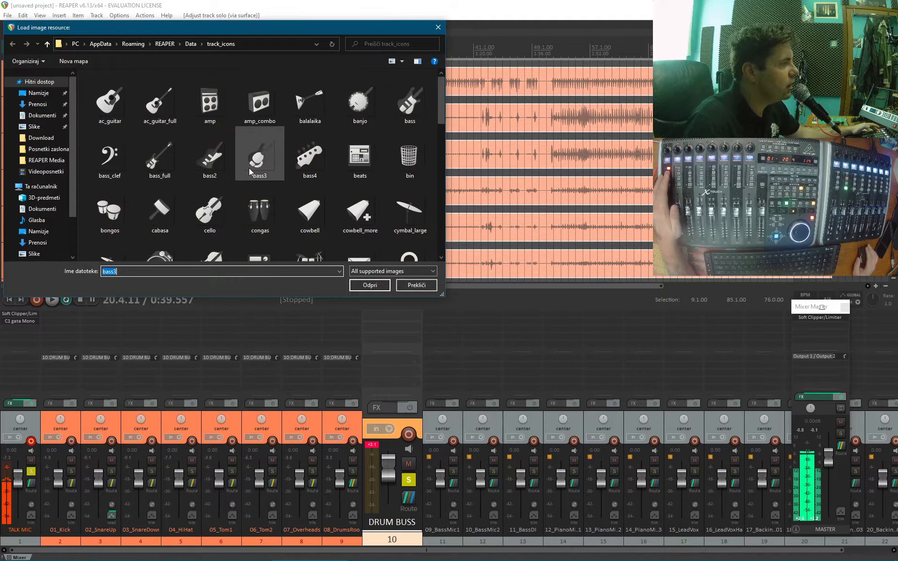
{"action": "scroll", "coordinate": [264, 162], "scroll_direction": "down", "scroll_amount": 2}
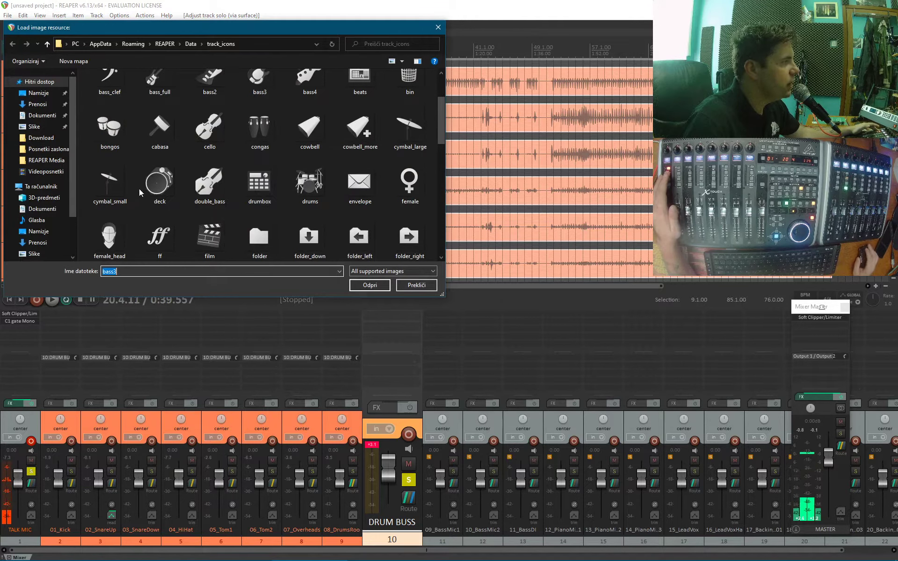
{"action": "left_click", "coordinate": [309, 184]}
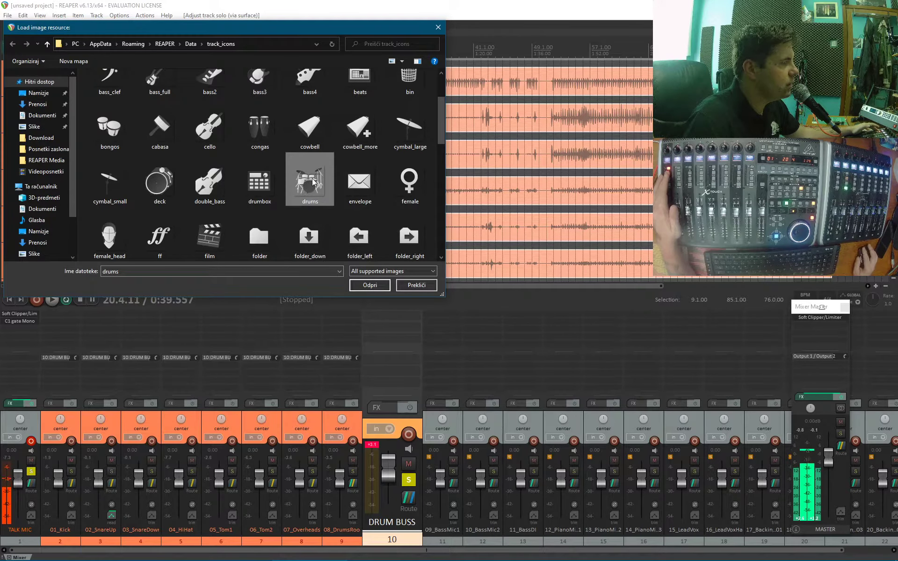
{"action": "left_click", "coordinate": [364, 288]}
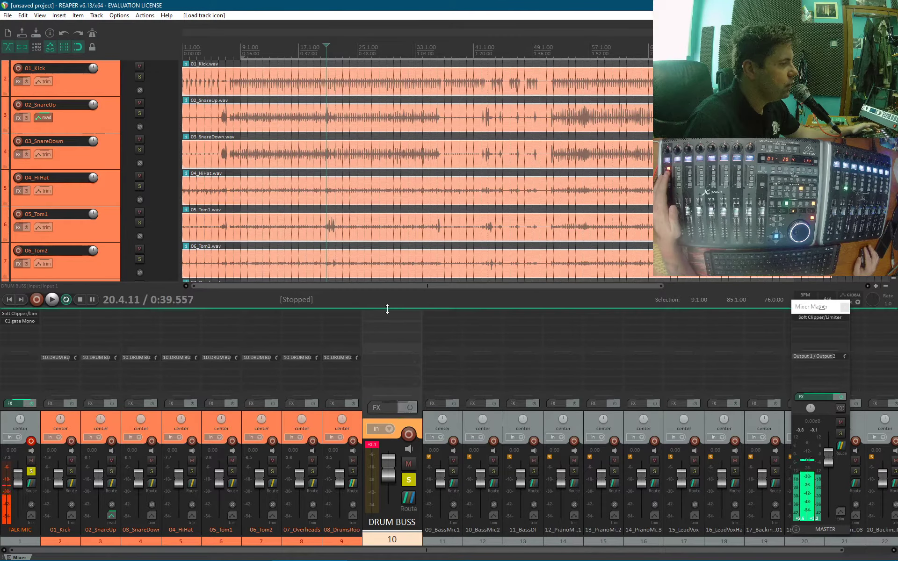
Turn on the display of track icons in the mixer, enlarging the mixer temporarily to reach its options
{"action": "mouse_move", "coordinate": [387, 310]}
{"action": "left_mouse_down"}
{"action": "mouse_move", "coordinate": [397, 226]}
{"action": "mouse_move", "coordinate": [396, 305]}
{"action": "left_mouse_up"}
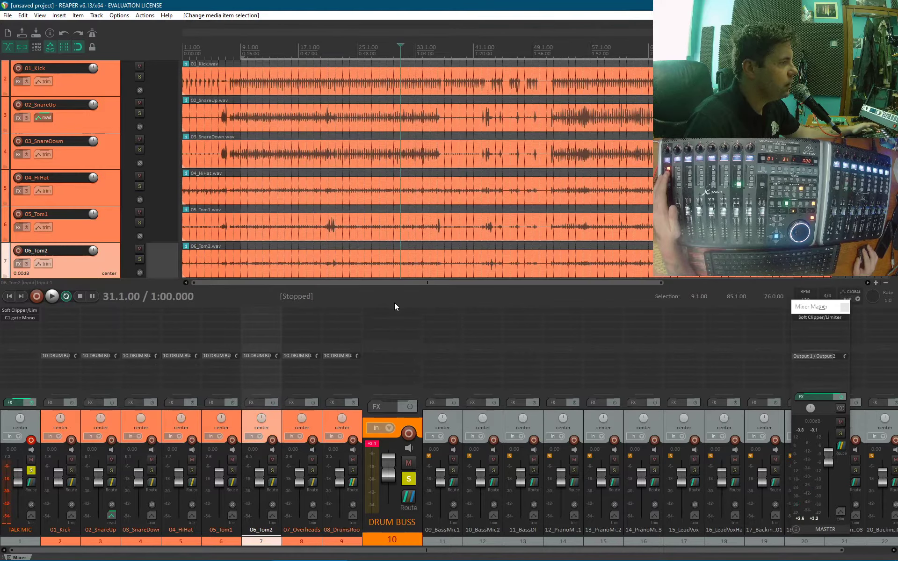
{"action": "left_click_drag", "start_coordinate": [403, 298], "coordinate": [403, 169]}
{"action": "right_click", "coordinate": [608, 316]}
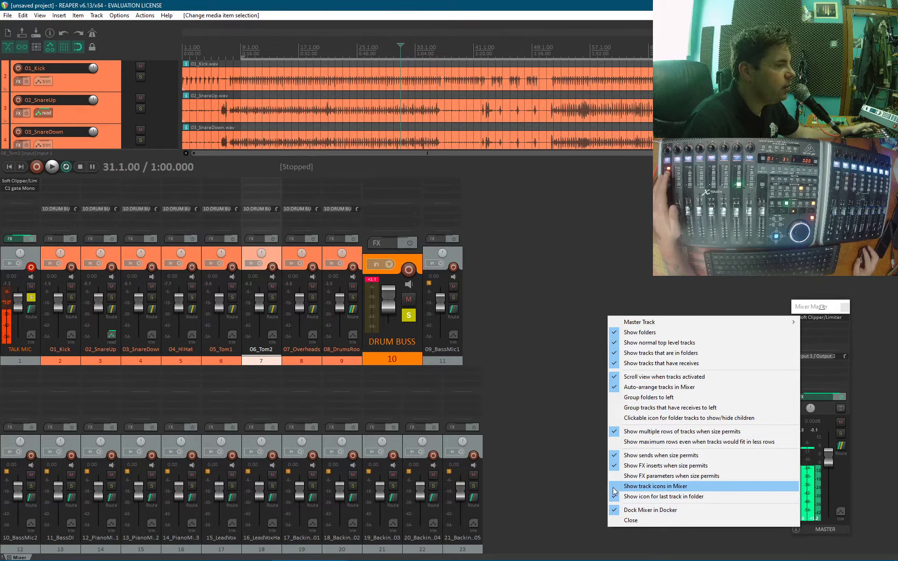
{"action": "left_click", "coordinate": [672, 487]}
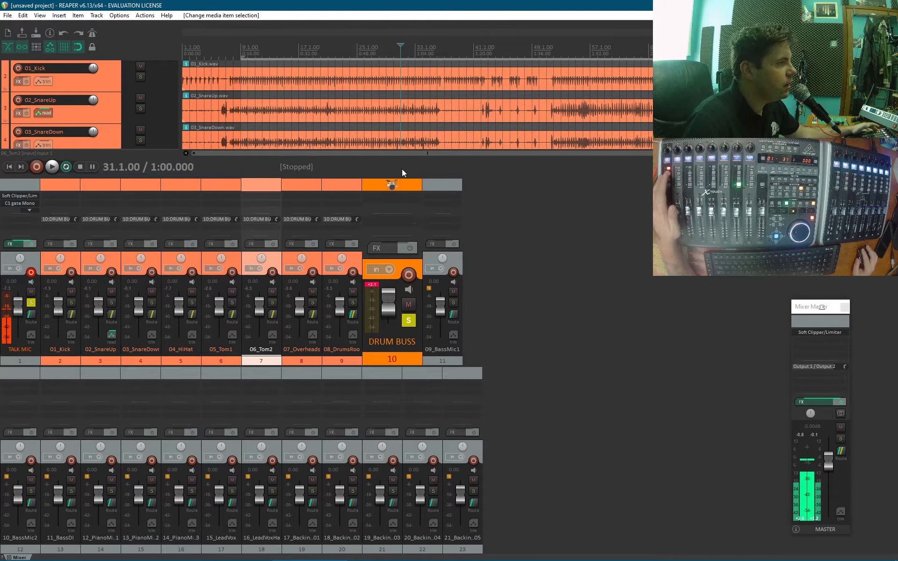
{"action": "left_click_drag", "start_coordinate": [403, 175], "coordinate": [445, 309]}
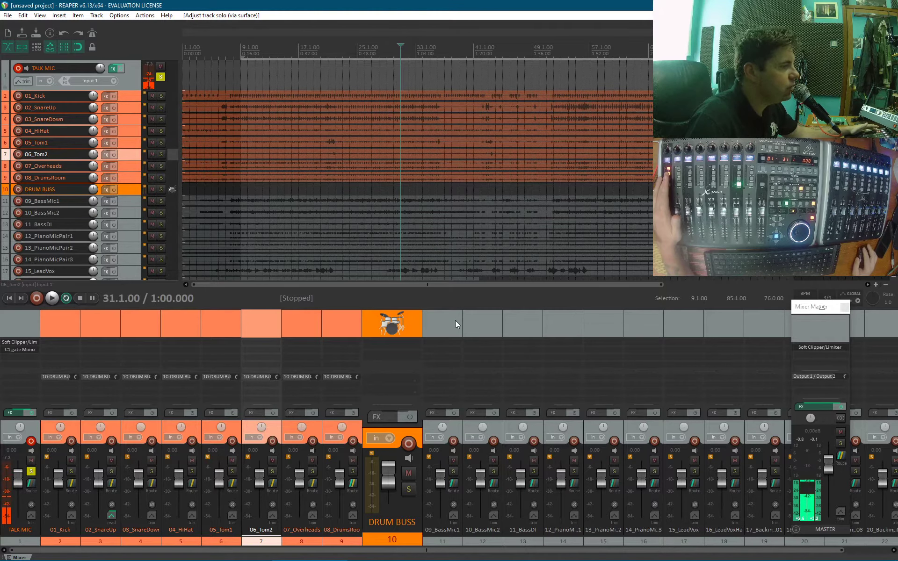
Insert a new track directly after 11_BassDI and name it BASS BUSS
{"action": "left_click", "coordinate": [444, 325]}
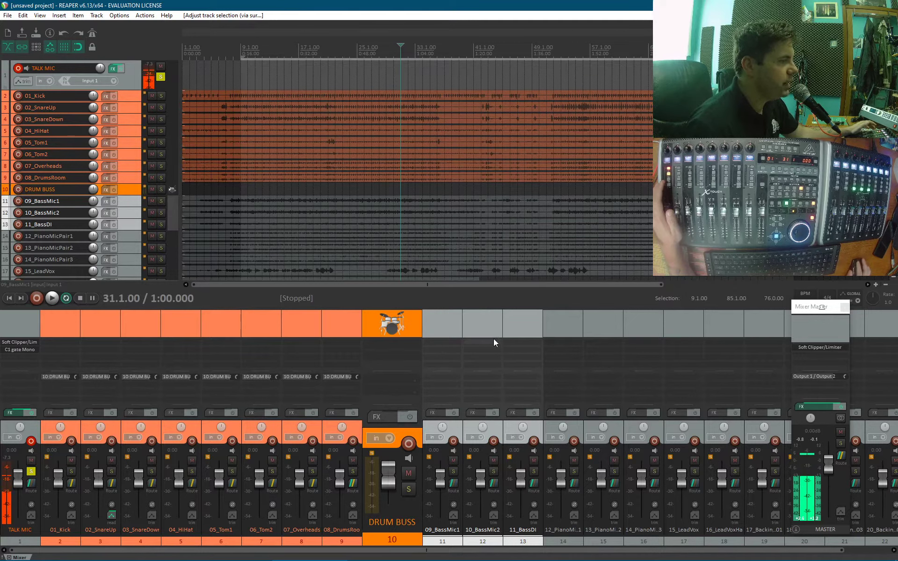
{"action": "left_click", "coordinate": [527, 320]}
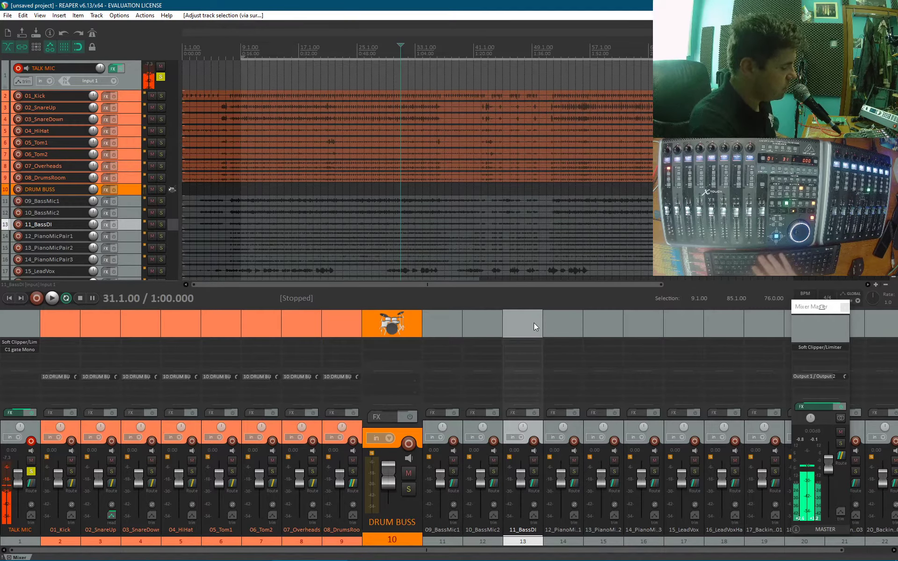
{"action": "key", "text": "ctrl+t"}
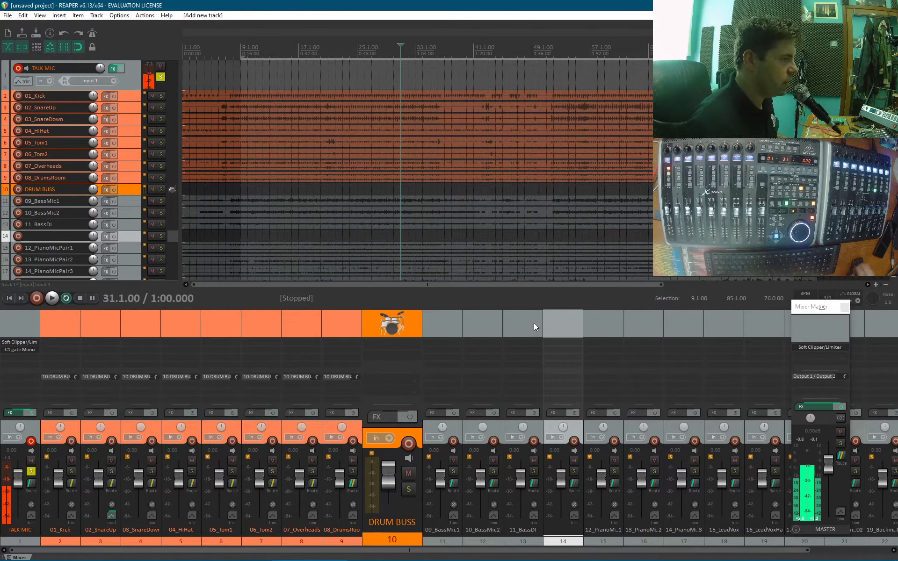
{"action": "double_click", "coordinate": [575, 530]}
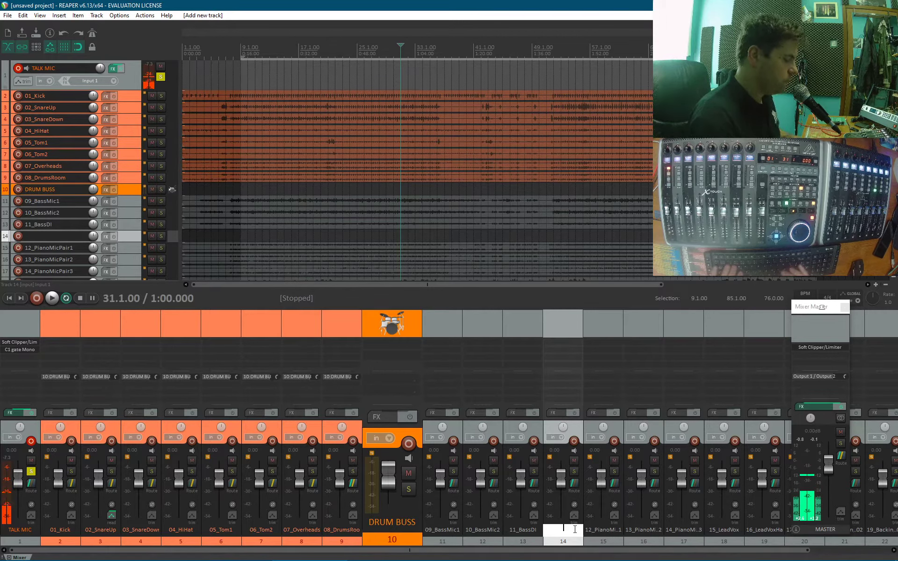
{"action": "type", "text": "BASS BUSS"}
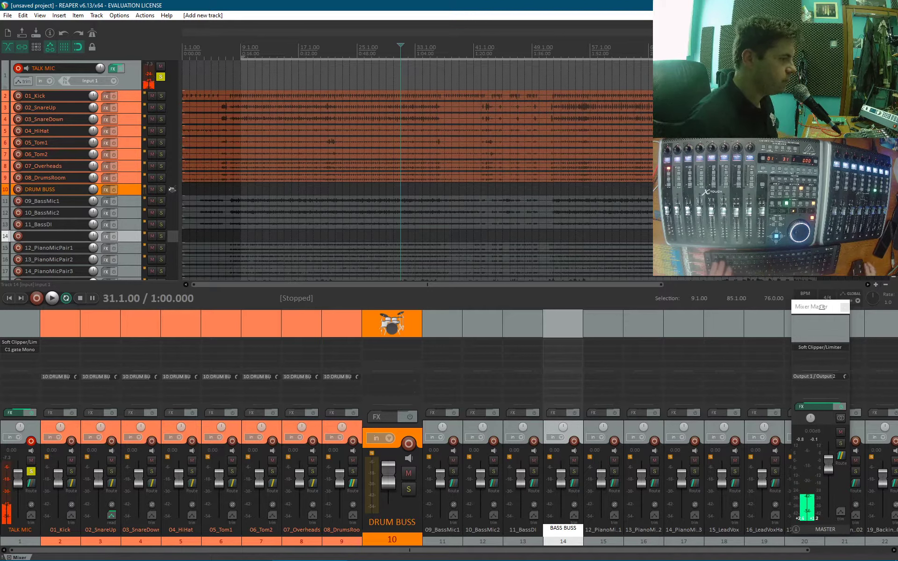
{"action": "key", "text": "Return"}
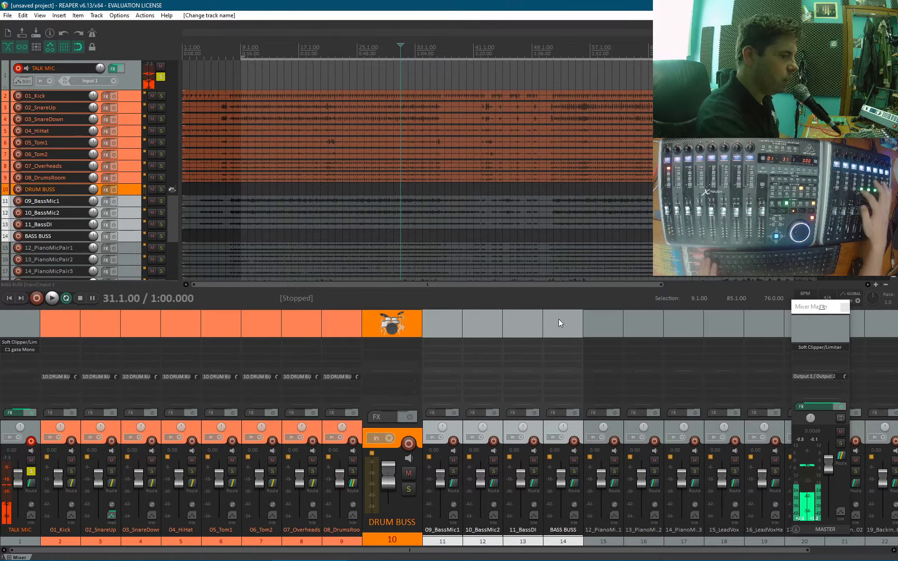
Color the three bass tracks, 09_BassMic1 to 11_BassDI, and BASS BUSS pink
{"action": "right_click", "coordinate": [559, 320]}
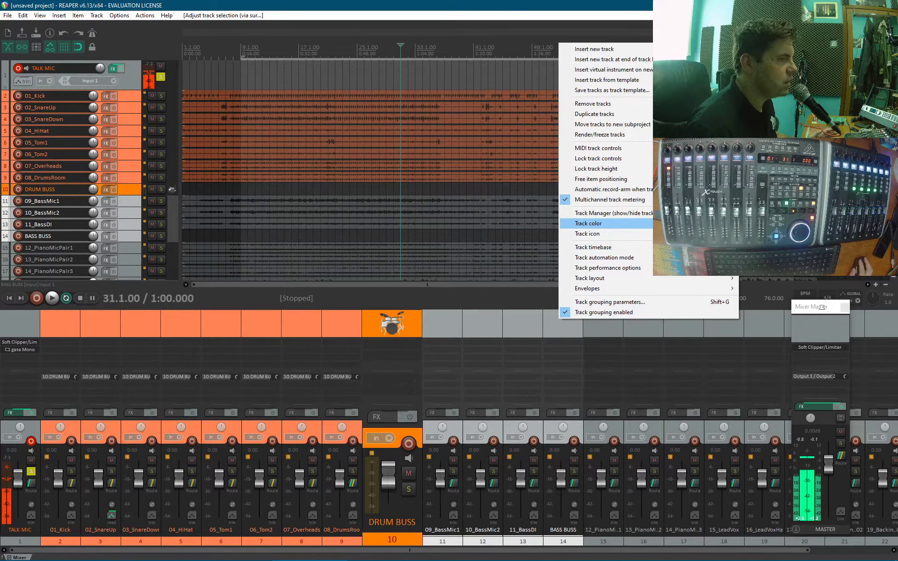
{"action": "left_click", "coordinate": [589, 223]}
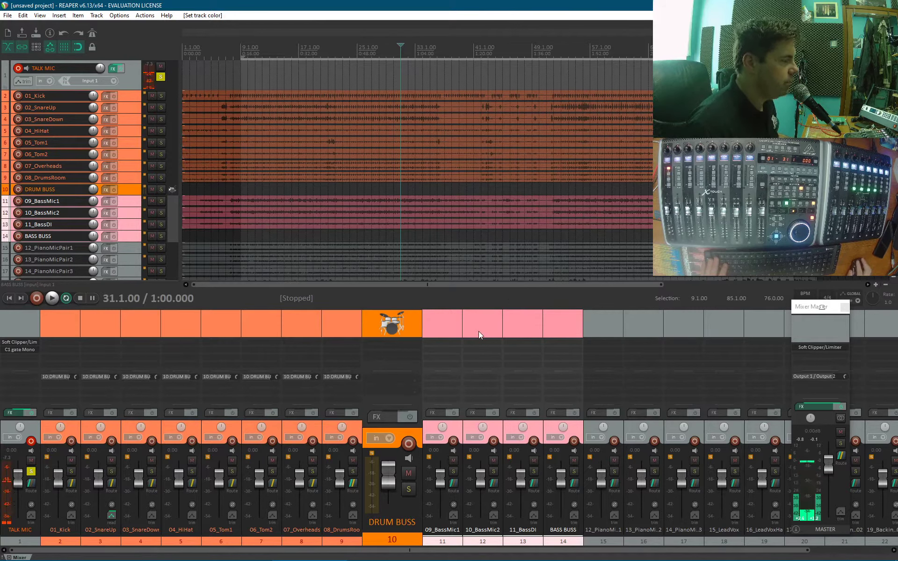
{"action": "left_click", "coordinate": [529, 325]}
Set the mixer panel layout of the BASS BUSS track alone to 150%_A
{"action": "left_click", "coordinate": [556, 328]}
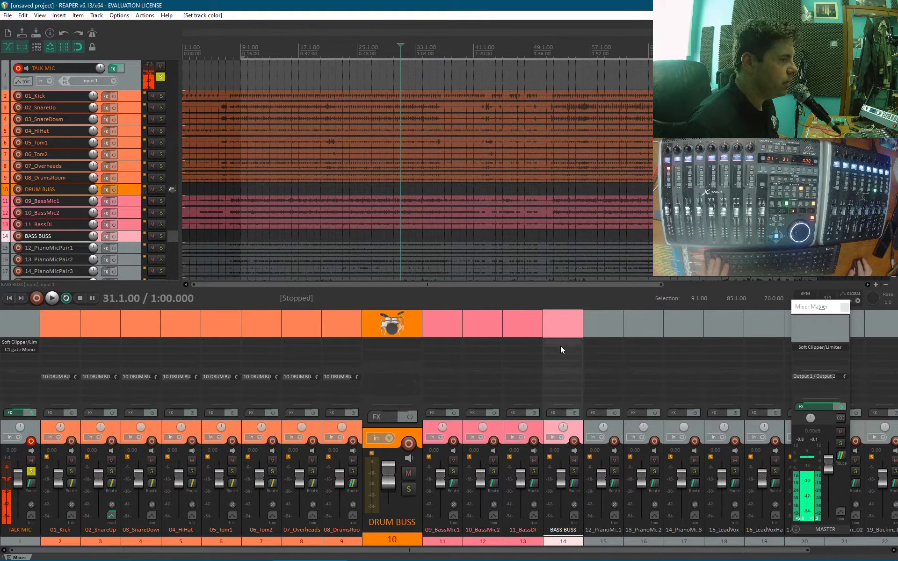
{"action": "right_click", "coordinate": [559, 333]}
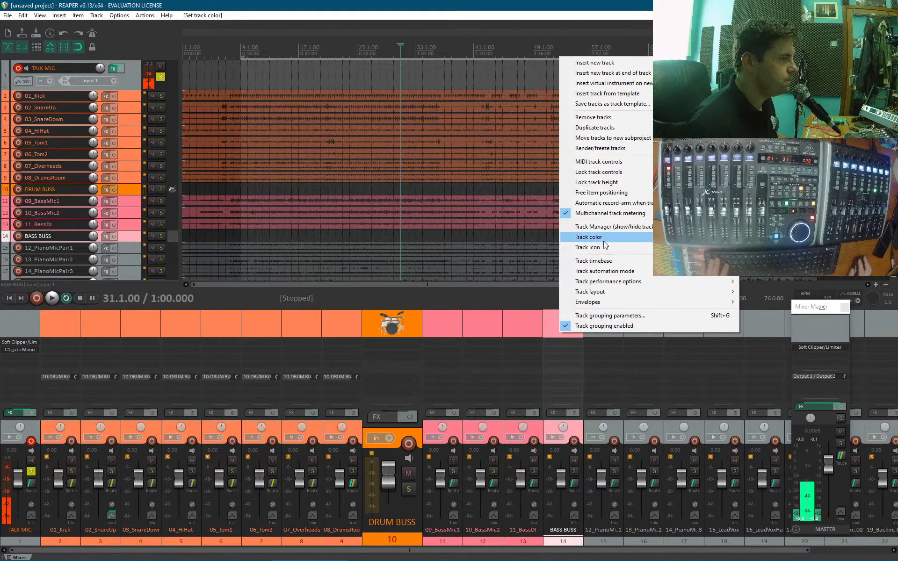
{"action": "mouse_move", "coordinate": [600, 292]}
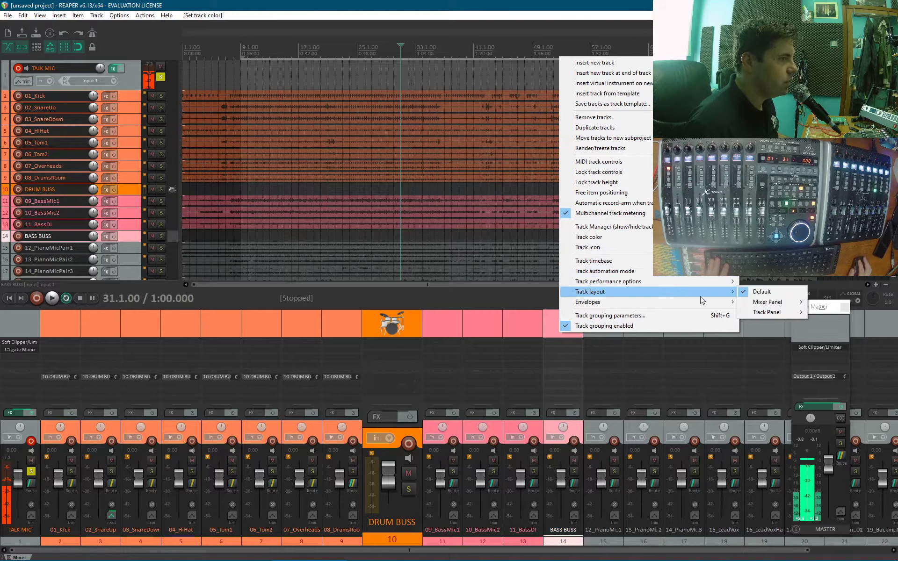
{"action": "mouse_move", "coordinate": [772, 305]}
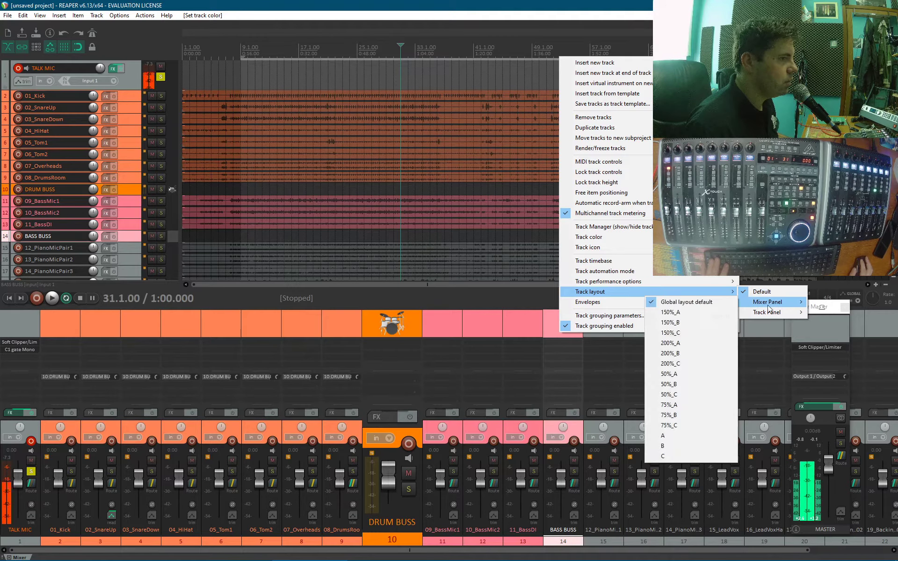
{"action": "left_click", "coordinate": [667, 317]}
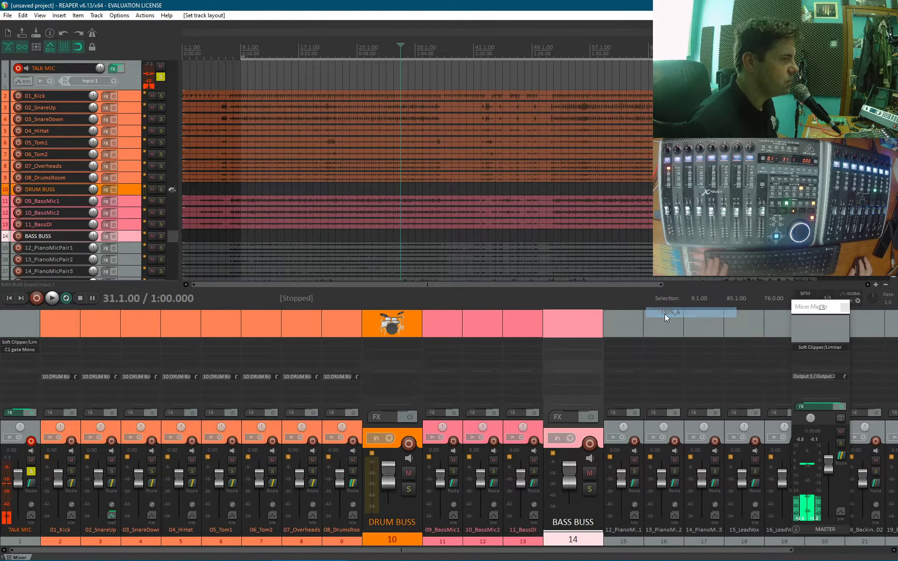
Assign the bass_clef track icon to the BASS BUSS track
{"action": "right_click", "coordinate": [567, 326]}
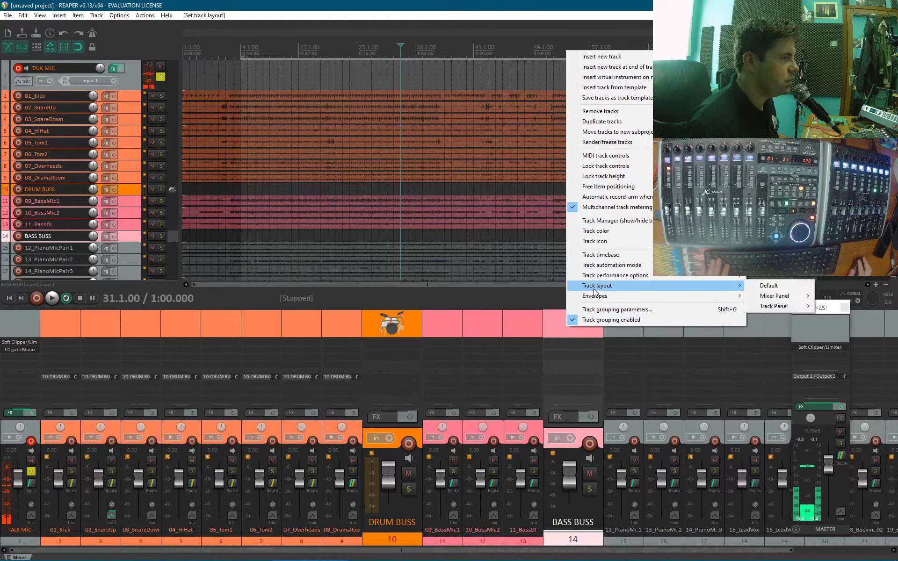
{"action": "left_click", "coordinate": [608, 241]}
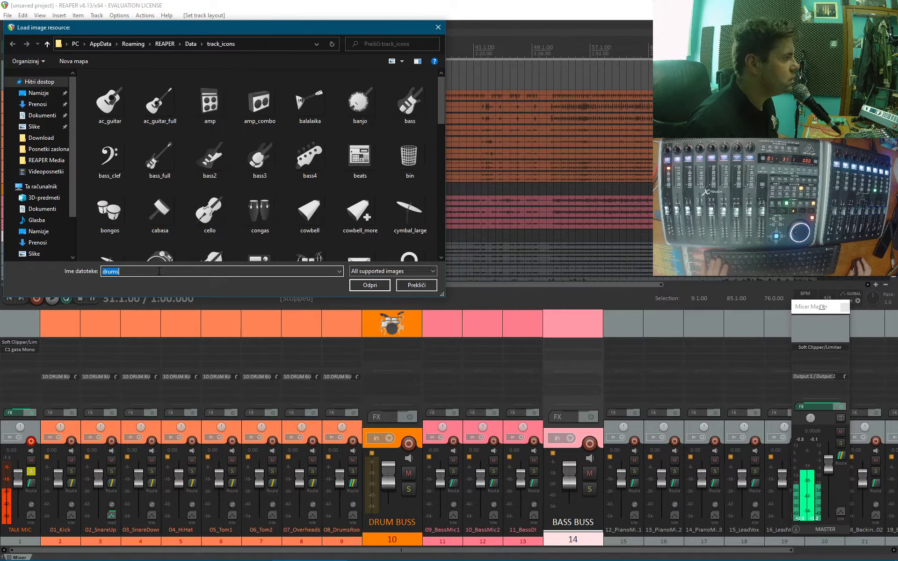
{"action": "type", "text": "BASS"}
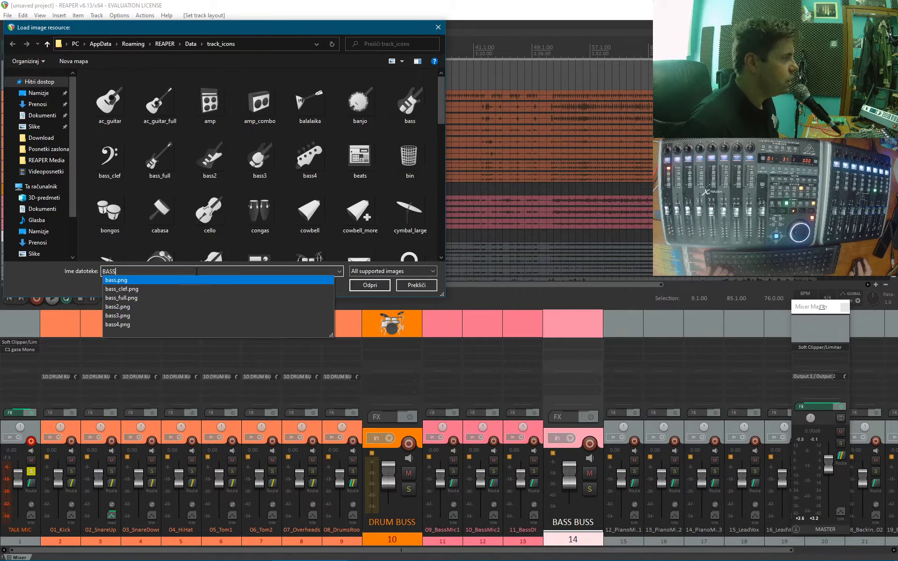
{"action": "left_click", "coordinate": [185, 281]}
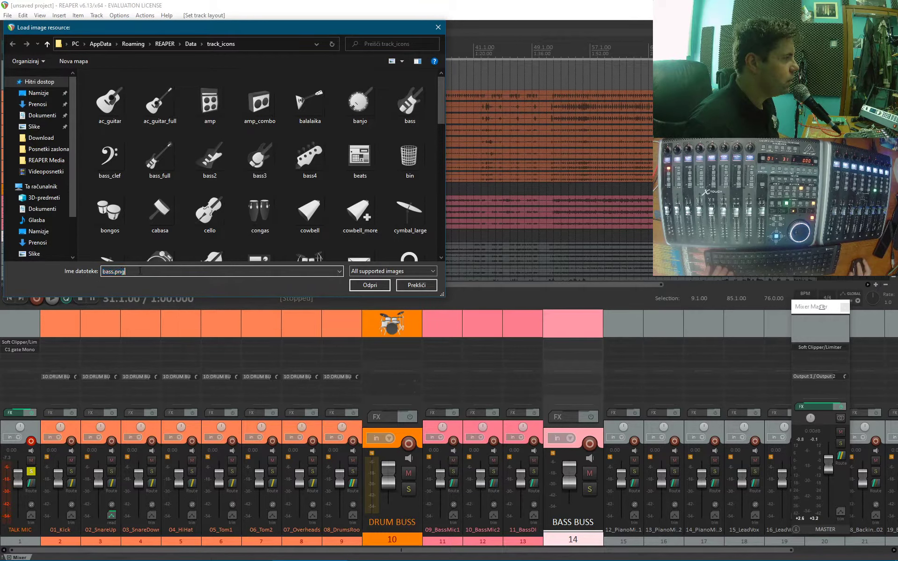
{"action": "type", "text": "BASS"}
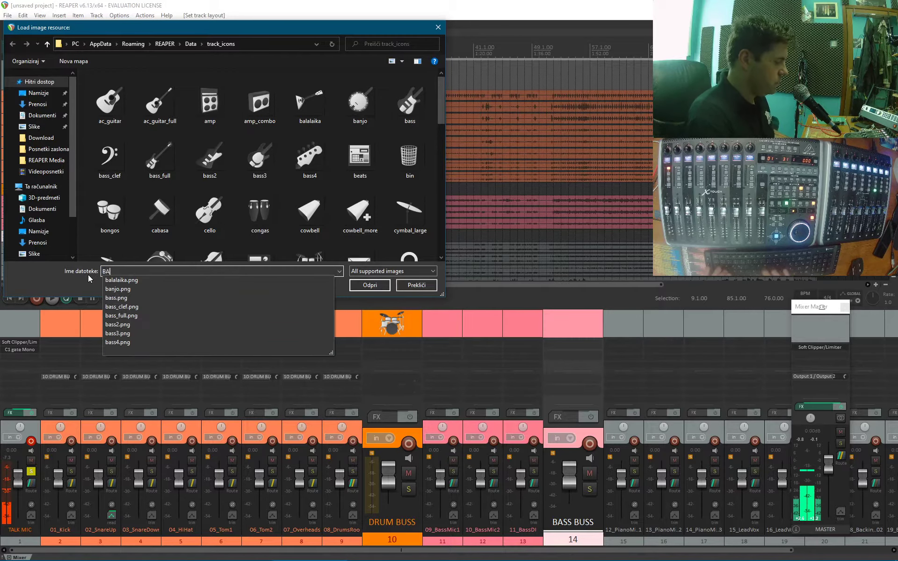
{"action": "left_click", "coordinate": [145, 108]}
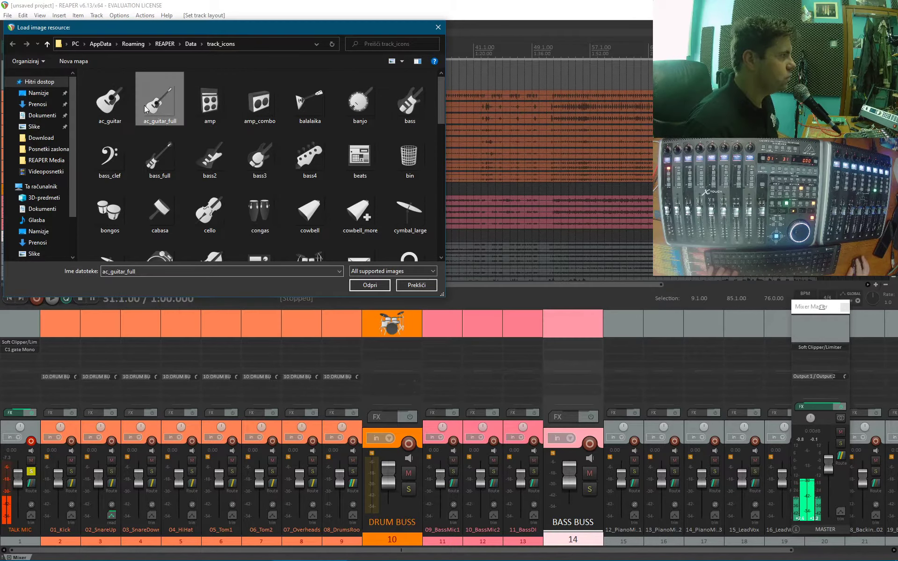
{"action": "type", "text": "bass"}
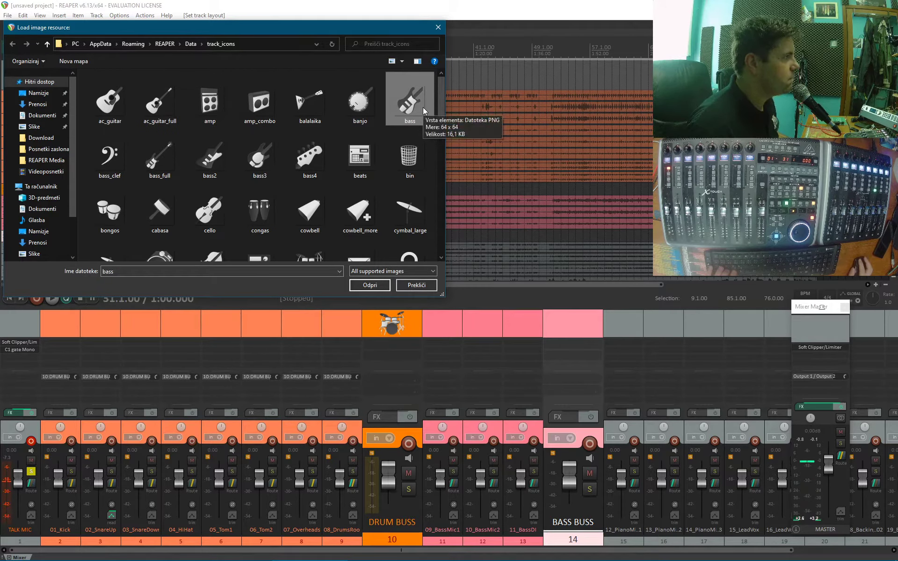
{"action": "double_click", "coordinate": [112, 159]}
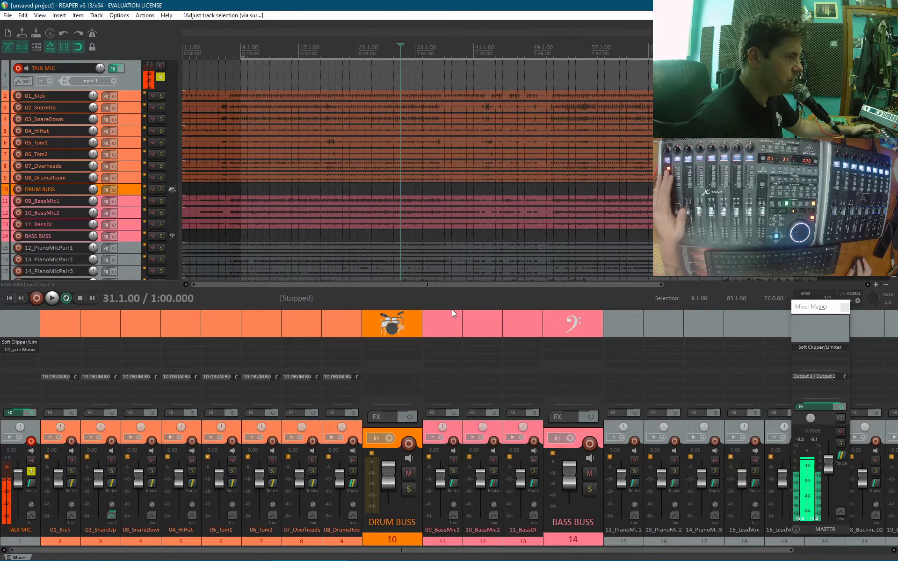
Select the three bass tracks, 09_BassMic1 to 11_BassDI, and open the routing settings of 09_BassMic1
{"action": "left_click", "coordinate": [450, 324]}
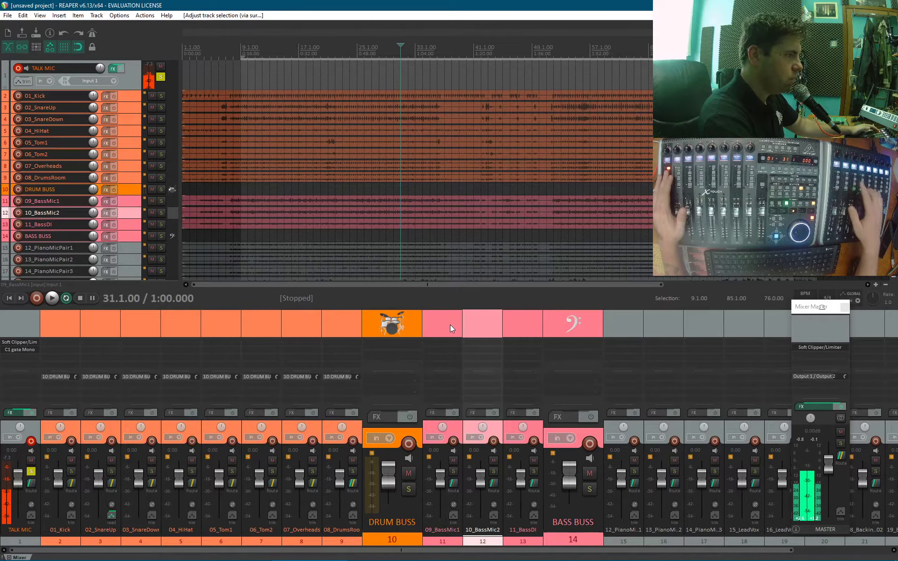
{"action": "left_click", "coordinate": [450, 325], "text": "ctrl"}
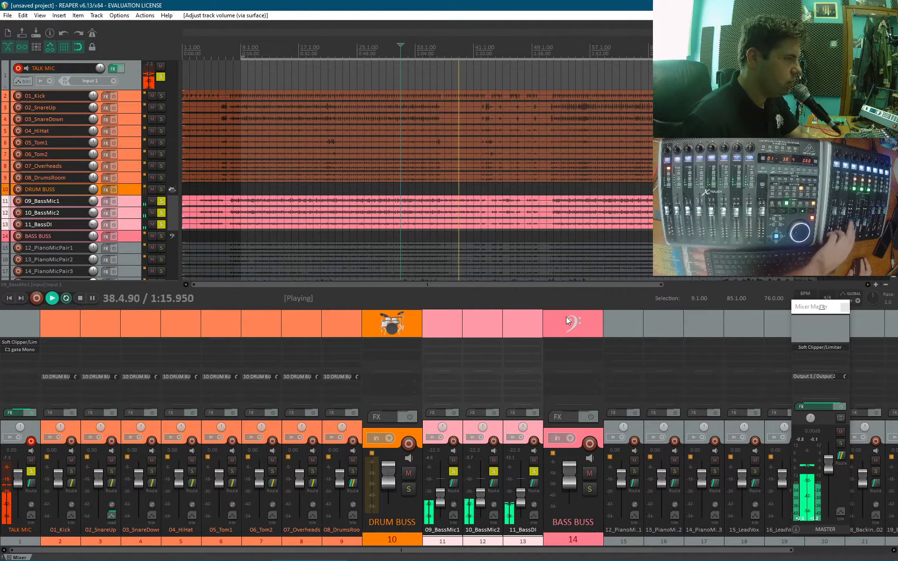
{"action": "left_click", "coordinate": [454, 482]}
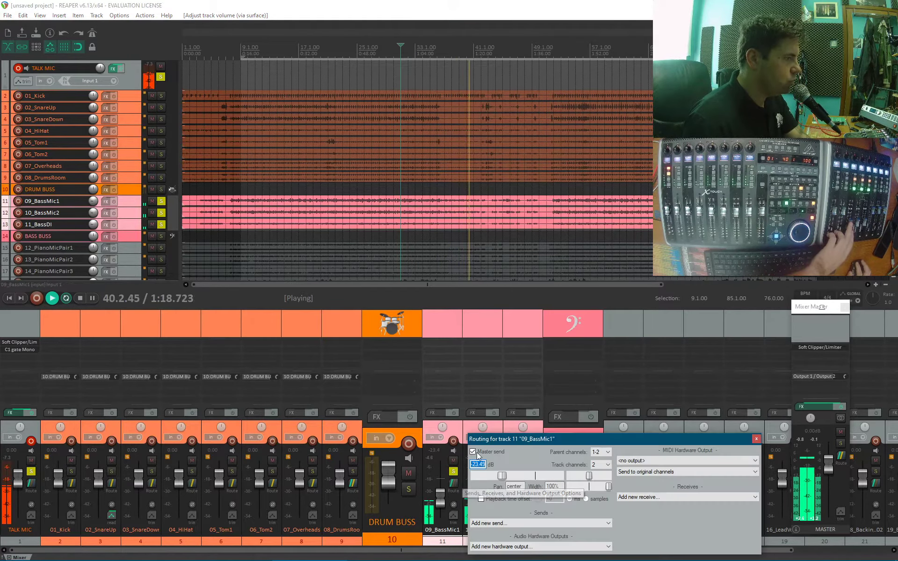
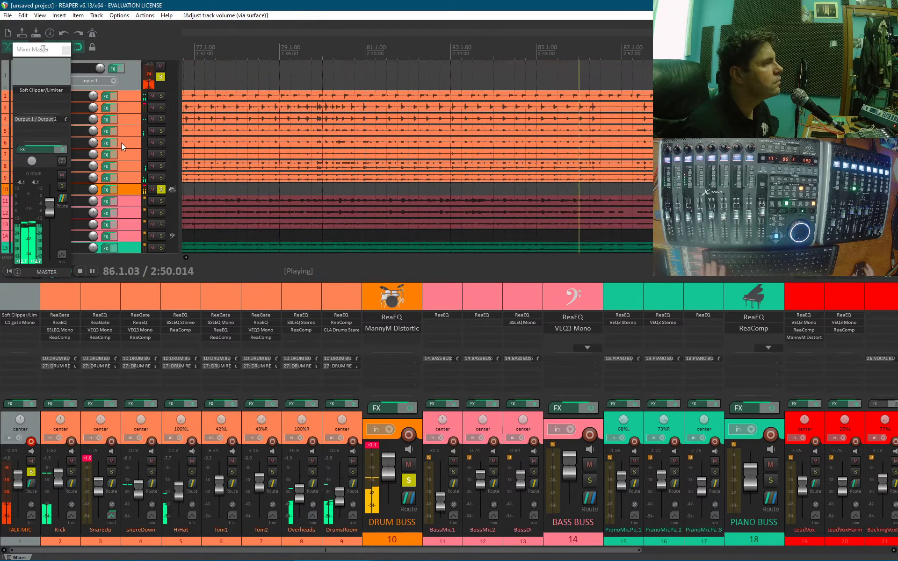
Listen to the soloed drum buss from around bar 77 and again from bar 8, and stop playback
{"action": "left_click", "coordinate": [216, 47]}
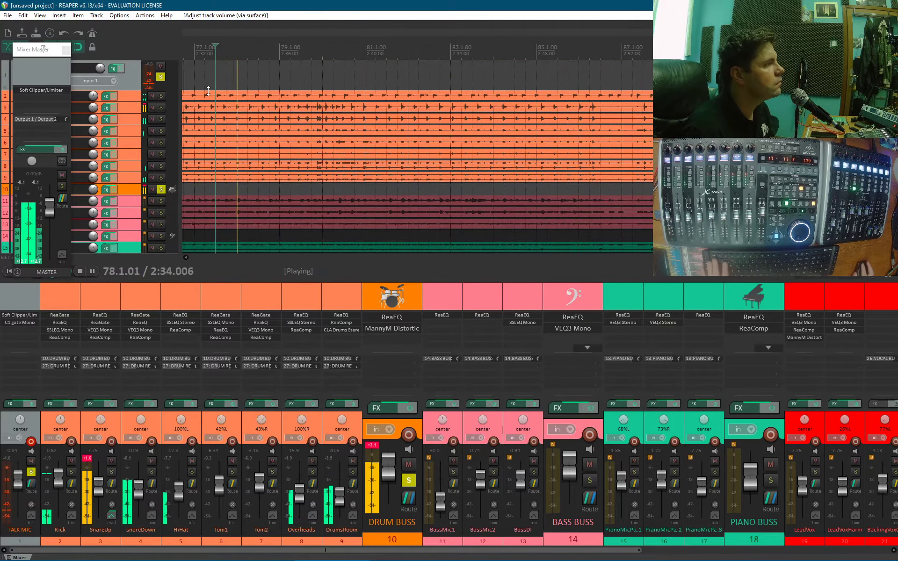
{"action": "scroll", "coordinate": [219, 87], "scroll_direction": "down", "scroll_amount": 5}
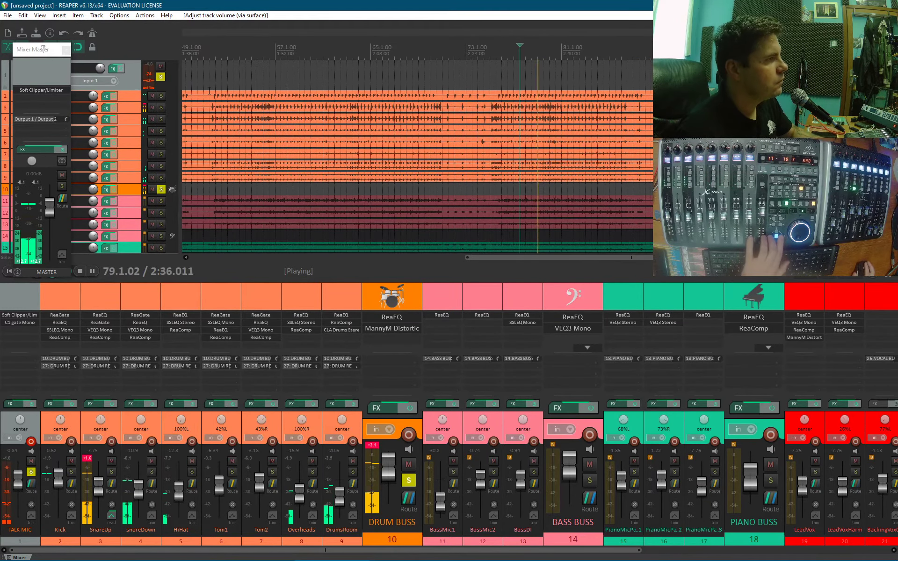
{"action": "left_click", "coordinate": [223, 48]}
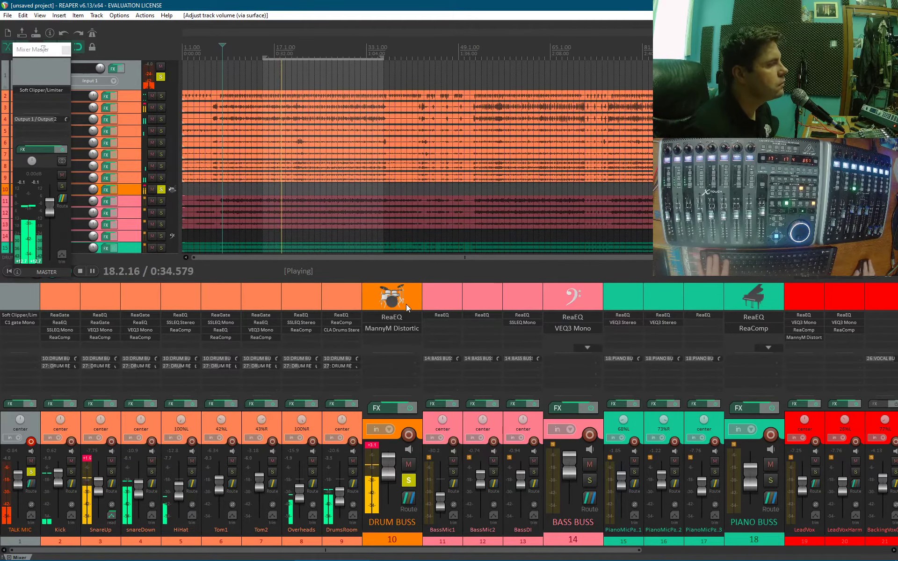
{"action": "key", "text": "space"}
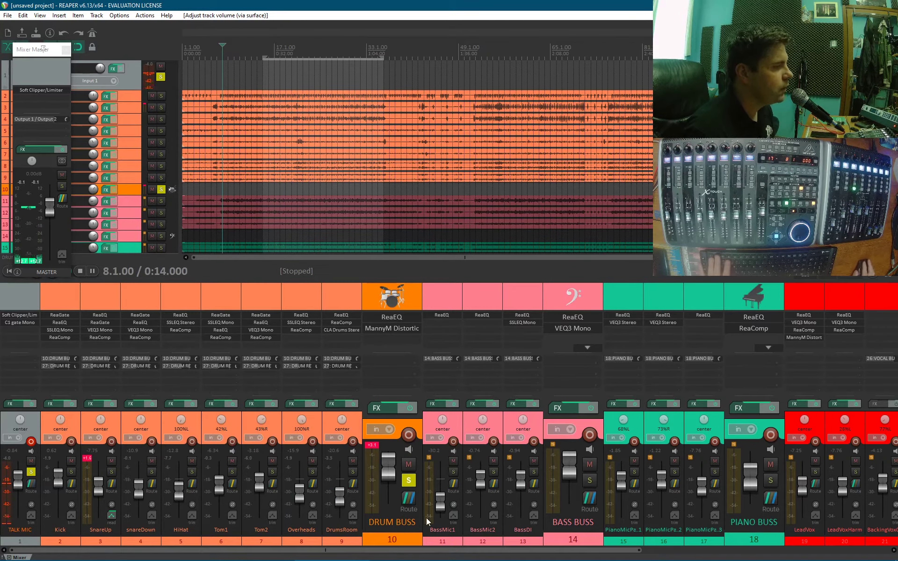
Copy the IRLive Stereo reverb from DRUM REV to the REV2 track and check the copy's settings
{"action": "scroll", "coordinate": [418, 552], "scroll_direction": "right", "scroll_amount": 8}
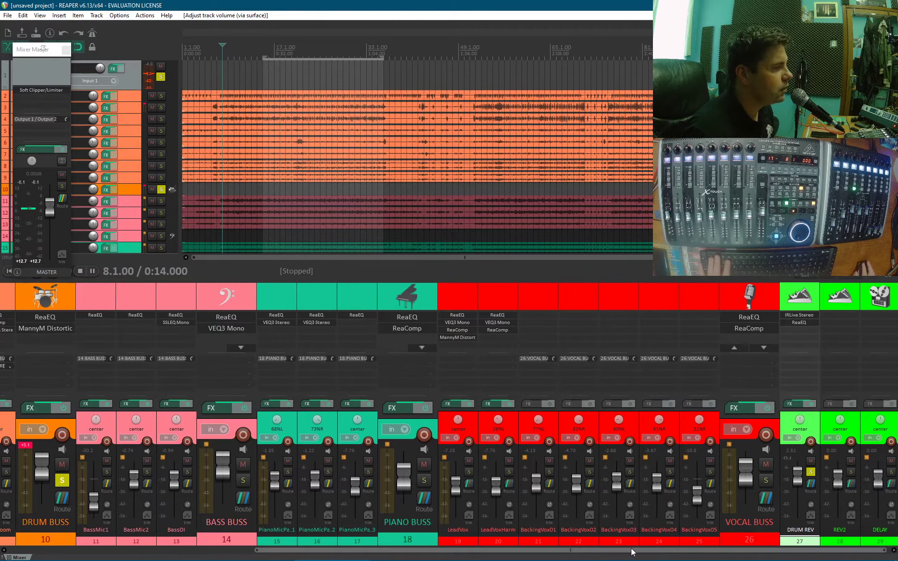
{"action": "left_click_drag", "start_coordinate": [632, 552], "coordinate": [634, 552]}
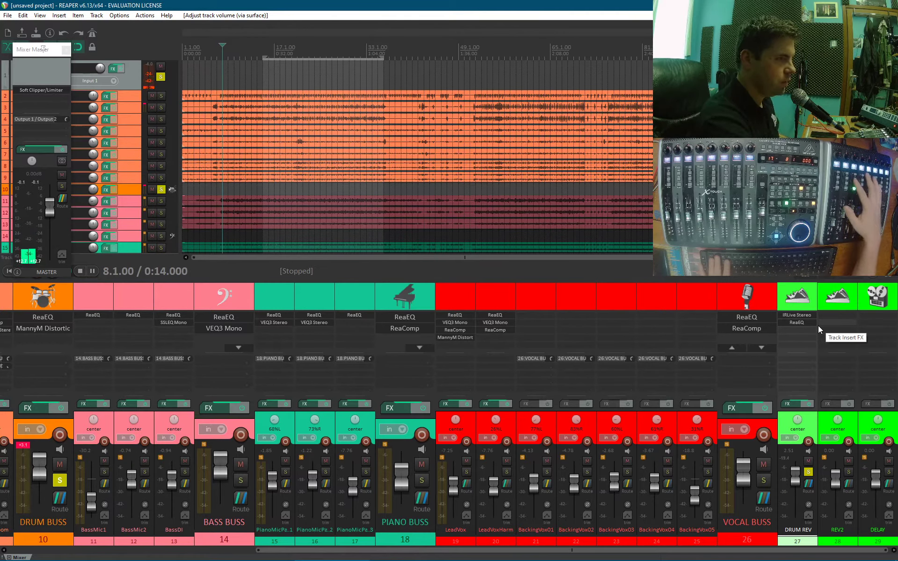
{"action": "left_click_drag", "start_coordinate": [798, 316], "coordinate": [819, 314]}
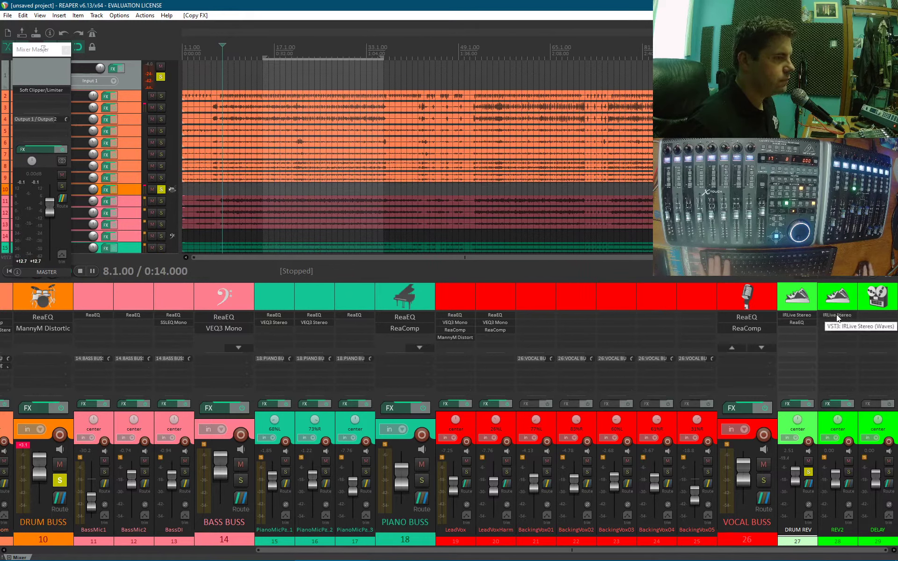
{"action": "left_click", "coordinate": [837, 314]}
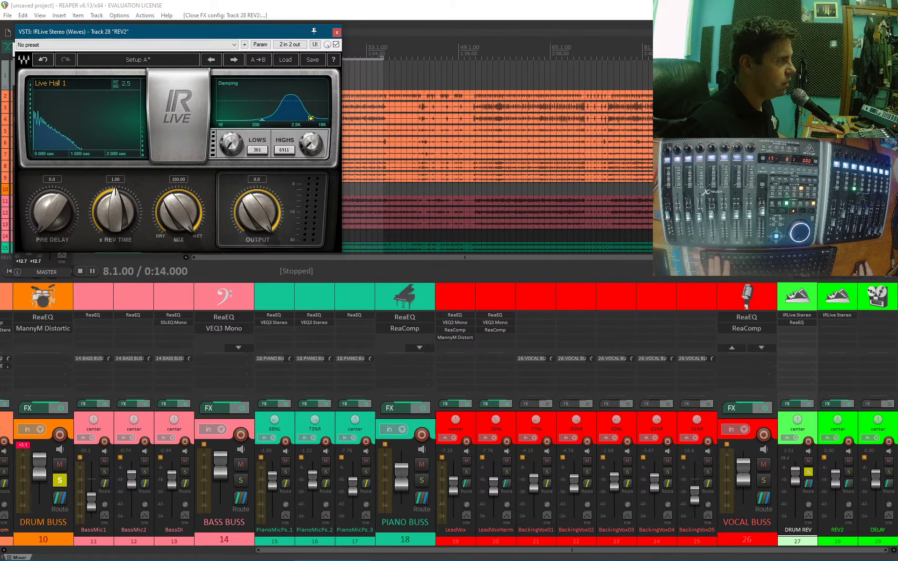
{"action": "left_click", "coordinate": [337, 33]}
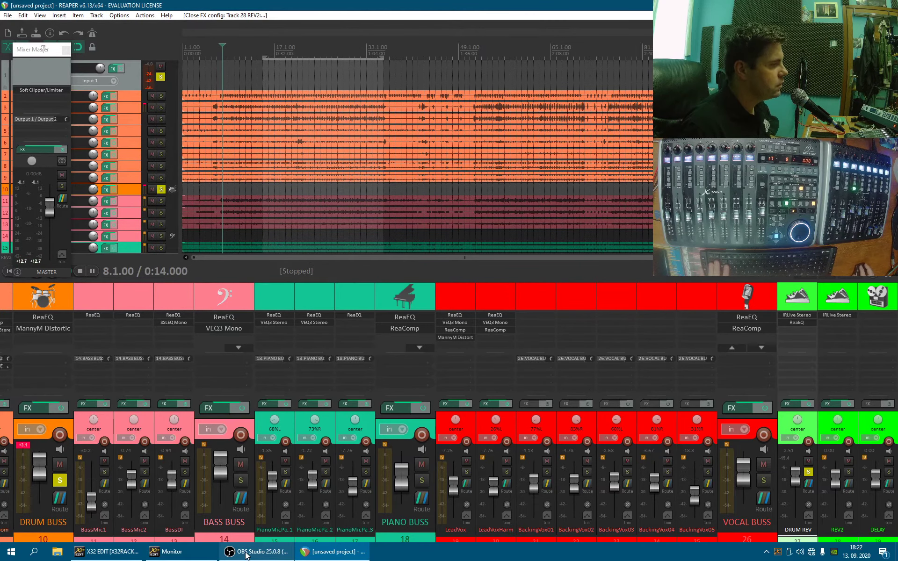
Switch to OBS Studio, pause the screen recording and return to REAPER
{"action": "left_click", "coordinate": [246, 553]}
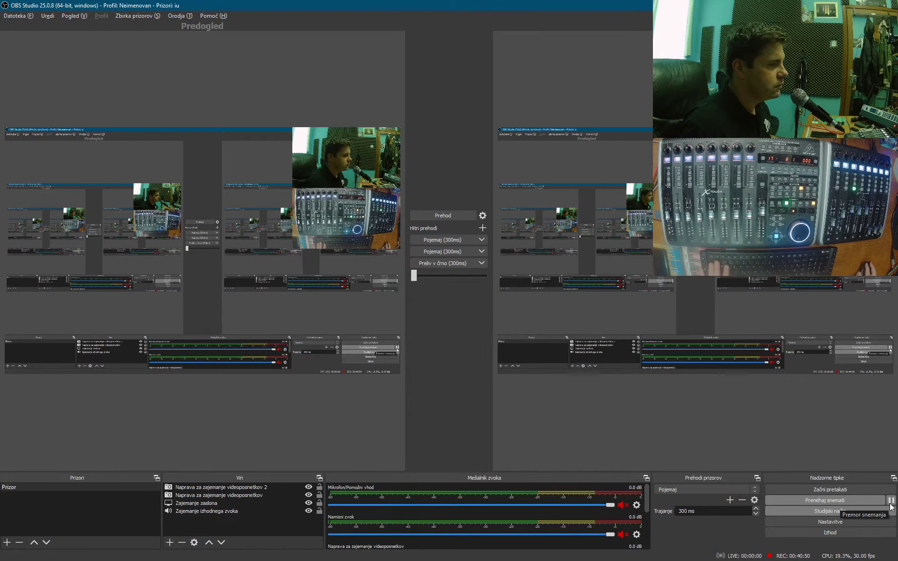
{"action": "left_click", "coordinate": [892, 500]}
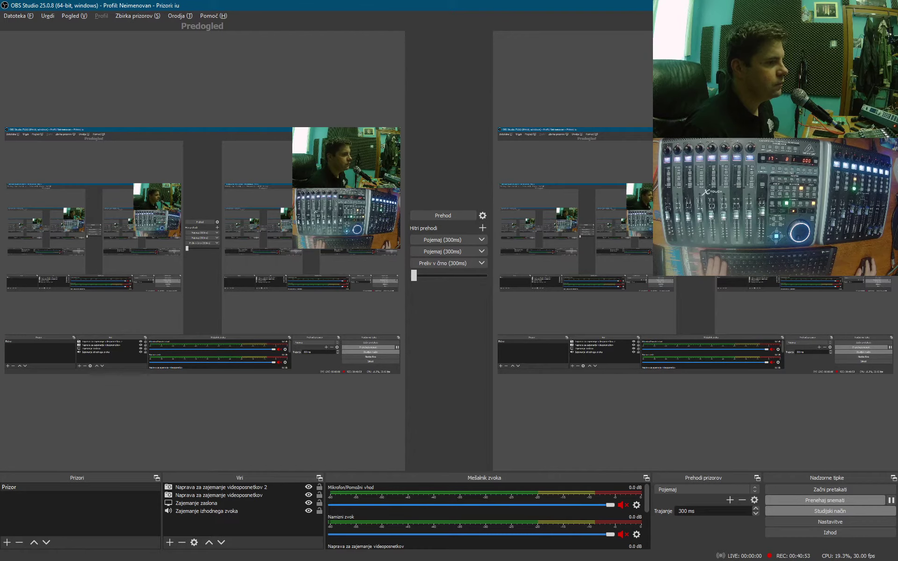
{"action": "key", "text": "alt+Tab"}
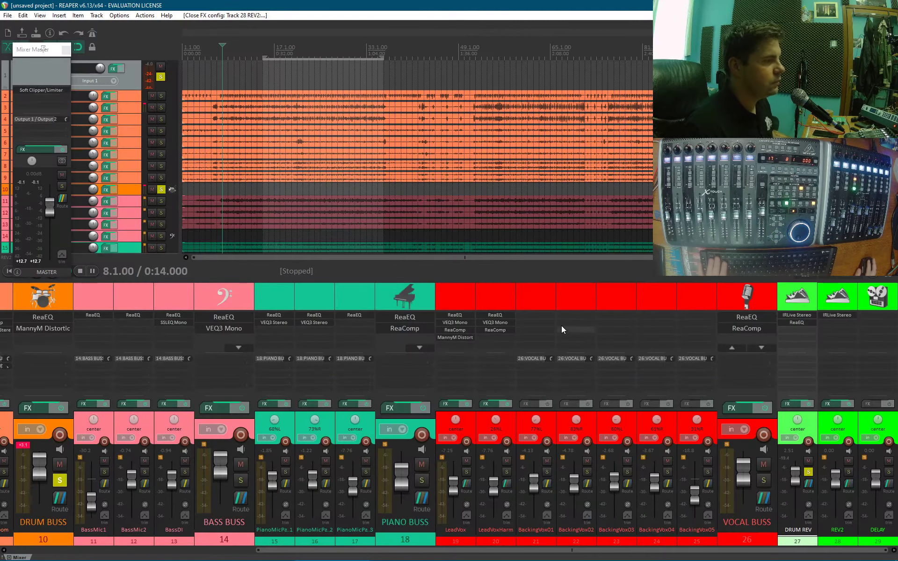
Play the project from bar 8 while reviewing the IRLive Stereo settings on REV2, and stop playback
{"action": "key", "text": "space"}
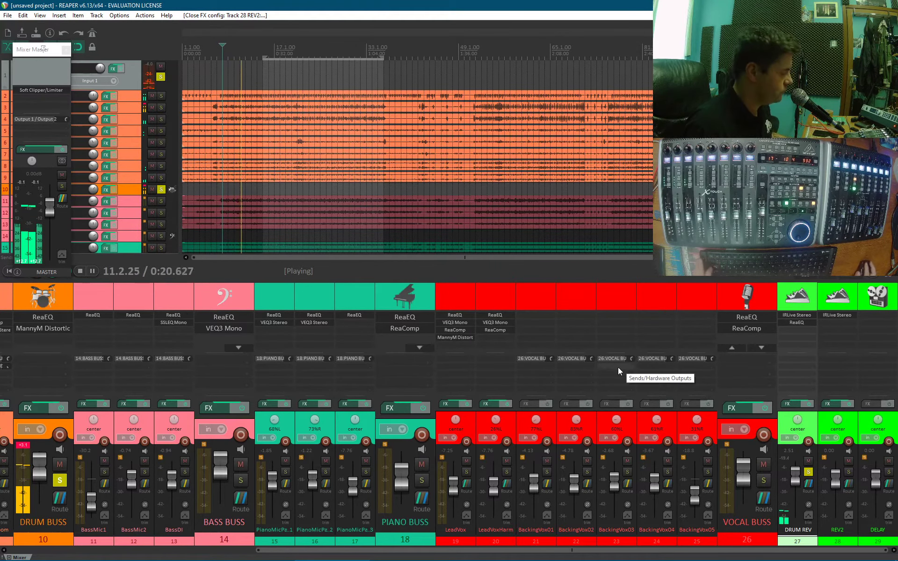
{"action": "left_click", "coordinate": [838, 315]}
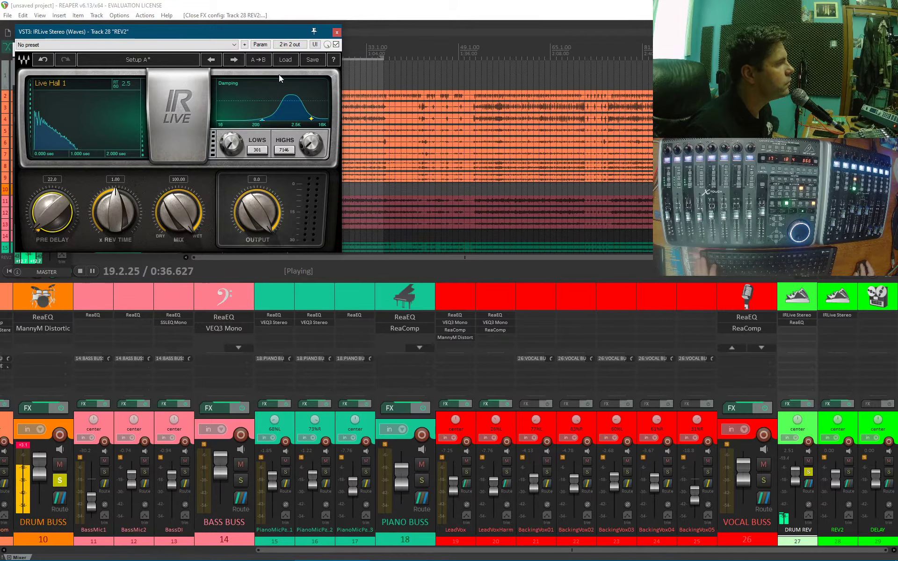
{"action": "left_click", "coordinate": [337, 33]}
{"action": "key", "text": "space"}
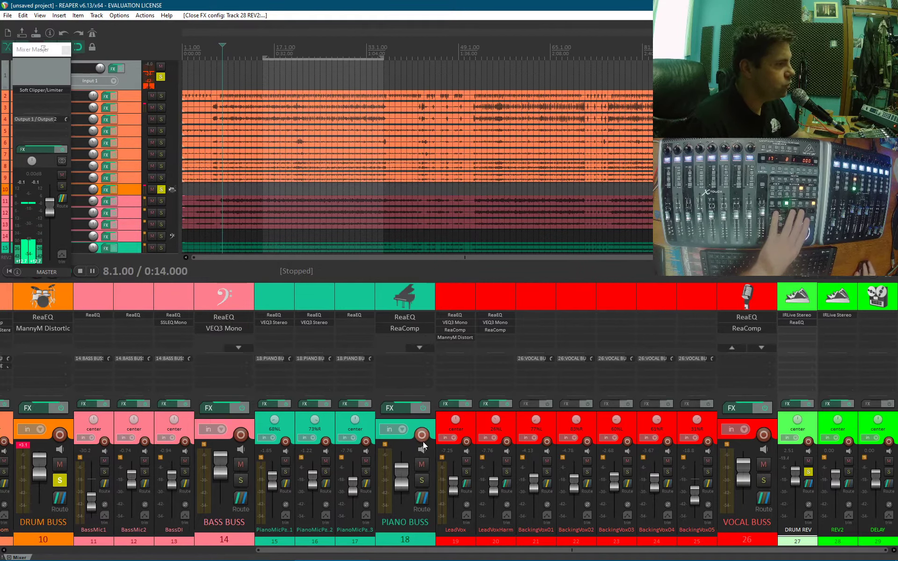
Add a send from PIANO BUSS to the REV2 track
{"action": "left_click", "coordinate": [422, 502]}
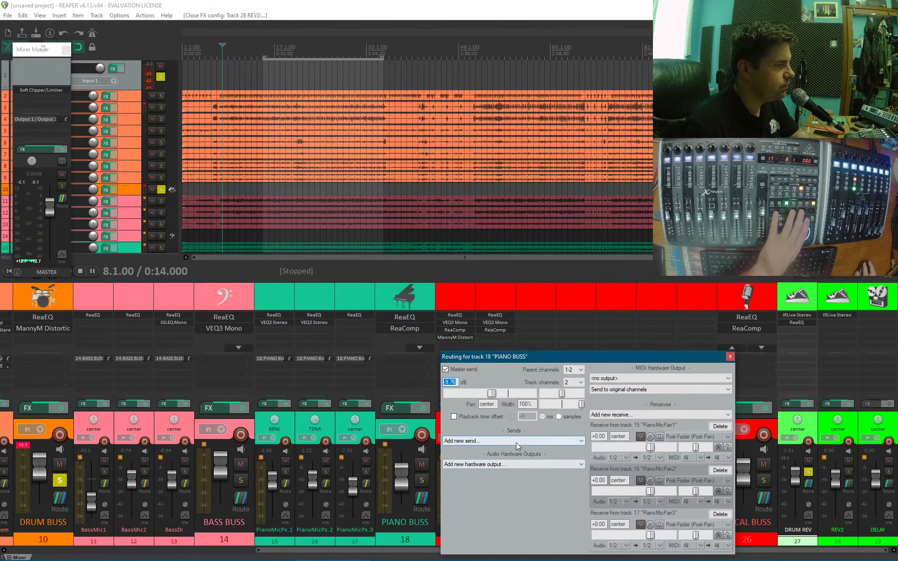
{"action": "left_click", "coordinate": [493, 441]}
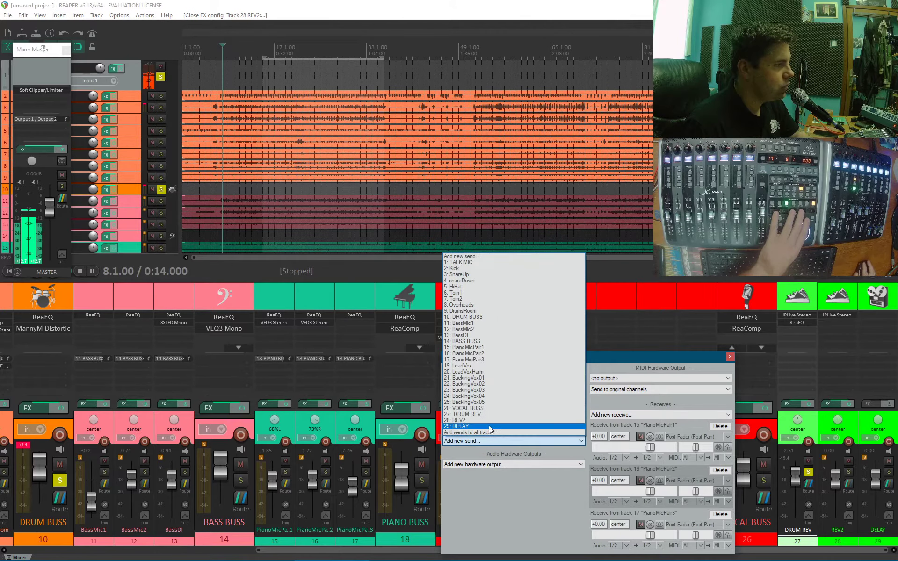
{"action": "left_click", "coordinate": [490, 420]}
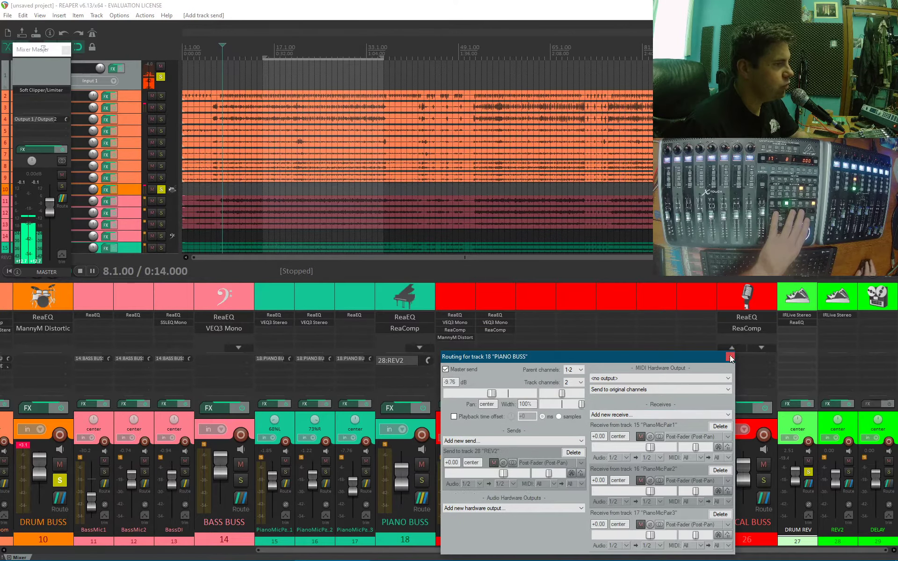
{"action": "left_click", "coordinate": [731, 358]}
Start playback, solo PIANO BUSS and REV2, and unsolo DRUM REV and DRUM BUSS
{"action": "key", "text": "space"}
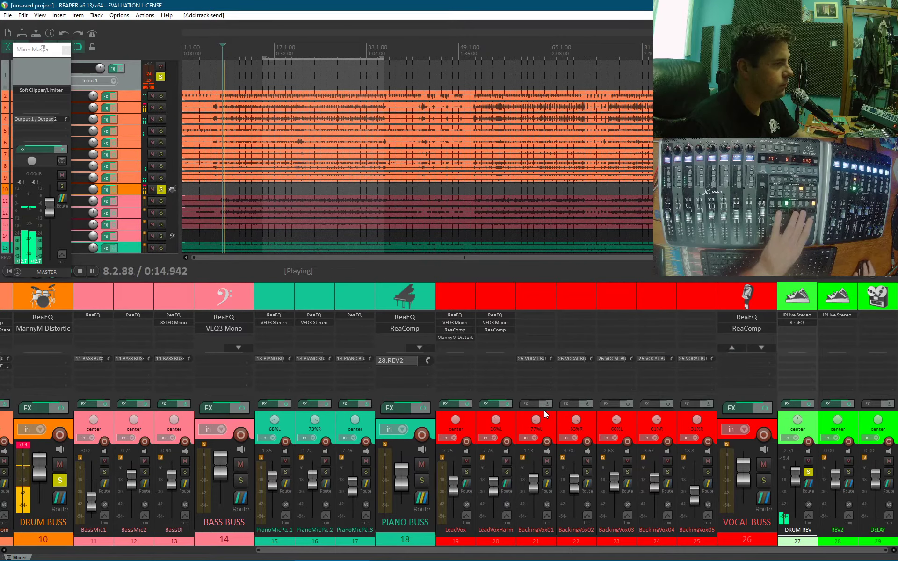
{"action": "left_click", "coordinate": [422, 480]}
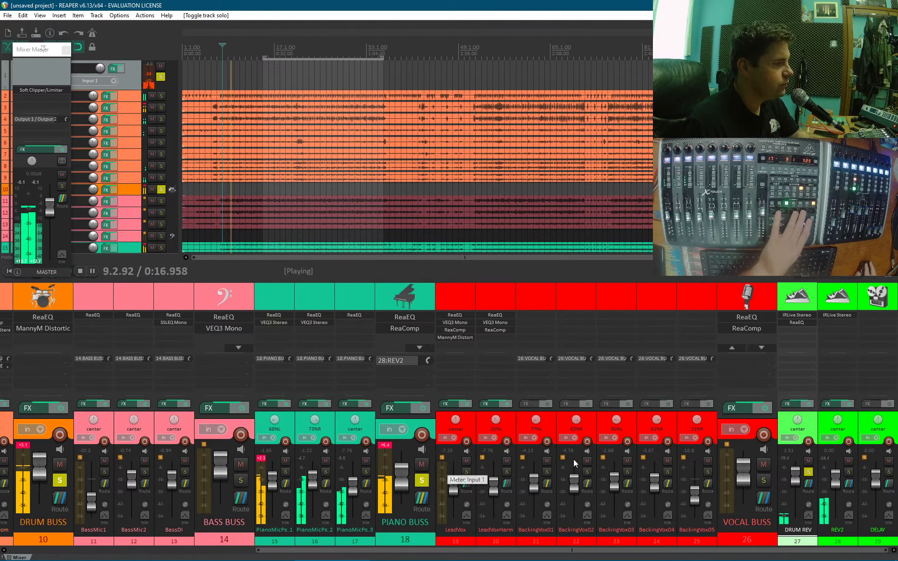
{"action": "left_click", "coordinate": [848, 473]}
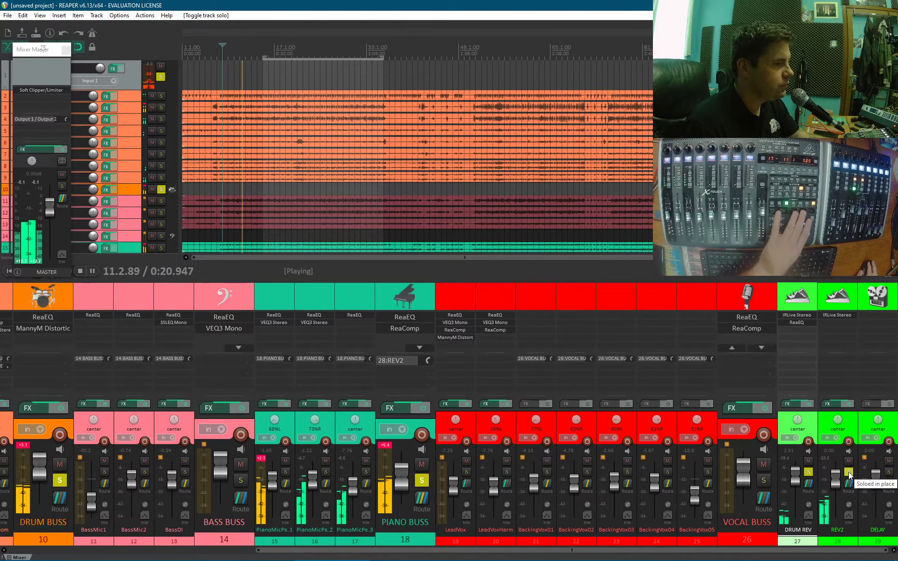
{"action": "left_click", "coordinate": [808, 472]}
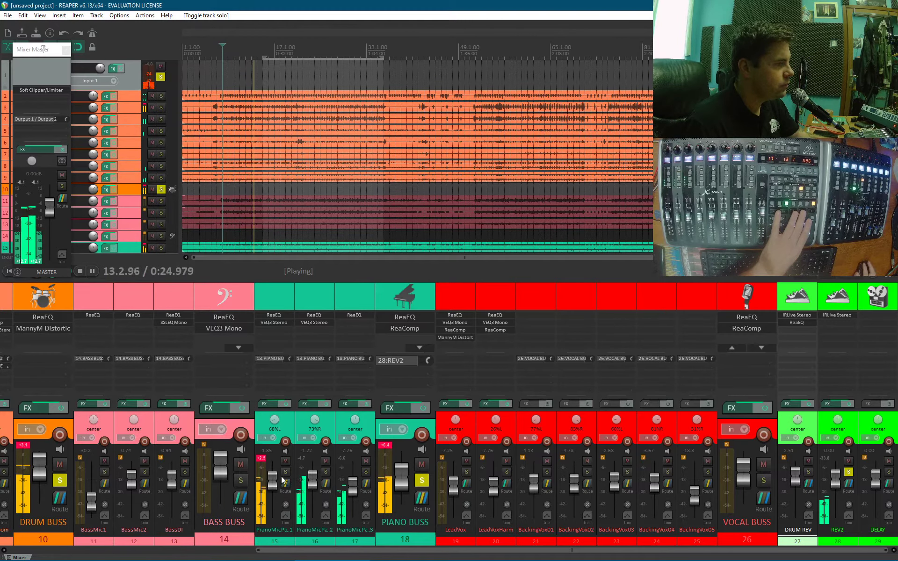
{"action": "left_click", "coordinate": [59, 481]}
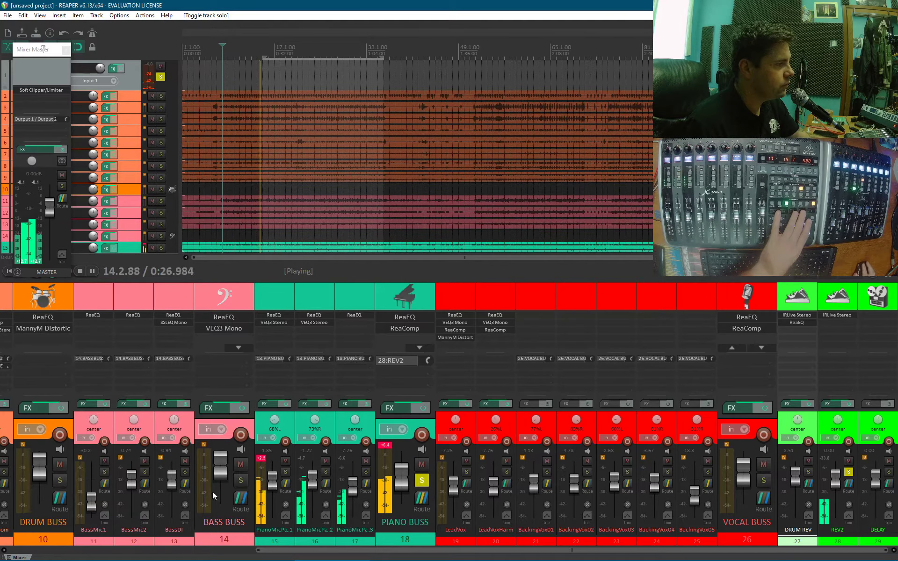
Compare the piano with REV2 muted and unmuted, and copy the ReaEQ from DRUM REV to REV2
{"action": "left_click", "coordinate": [849, 463]}
{"action": "left_click", "coordinate": [848, 462]}
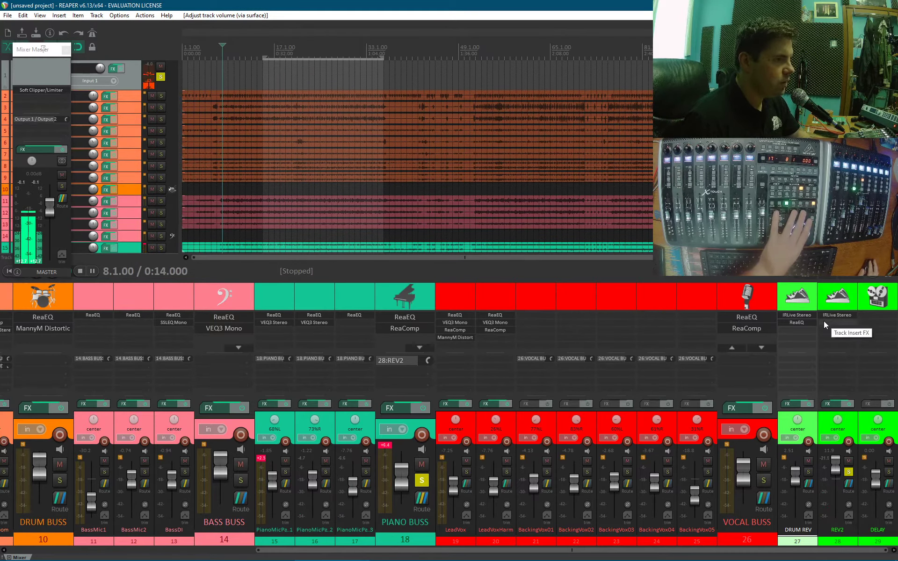
{"action": "left_click_drag", "start_coordinate": [837, 327], "coordinate": [835, 322]}
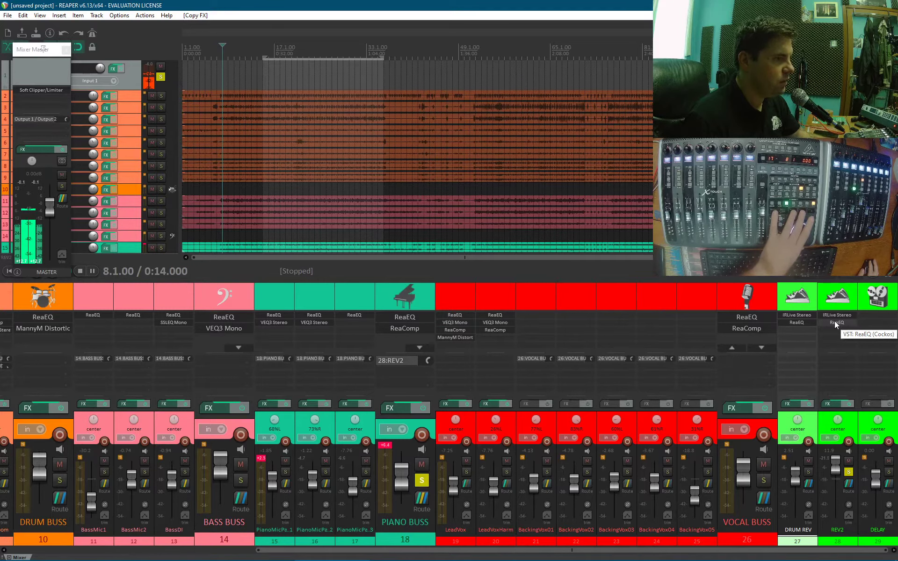
During playback, set band 3 of REV2's ReaEQ to 1597.5 Hz and -3.5 dB, and the band 4 high shelf to 5130.2 Hz
{"action": "left_click", "coordinate": [833, 321]}
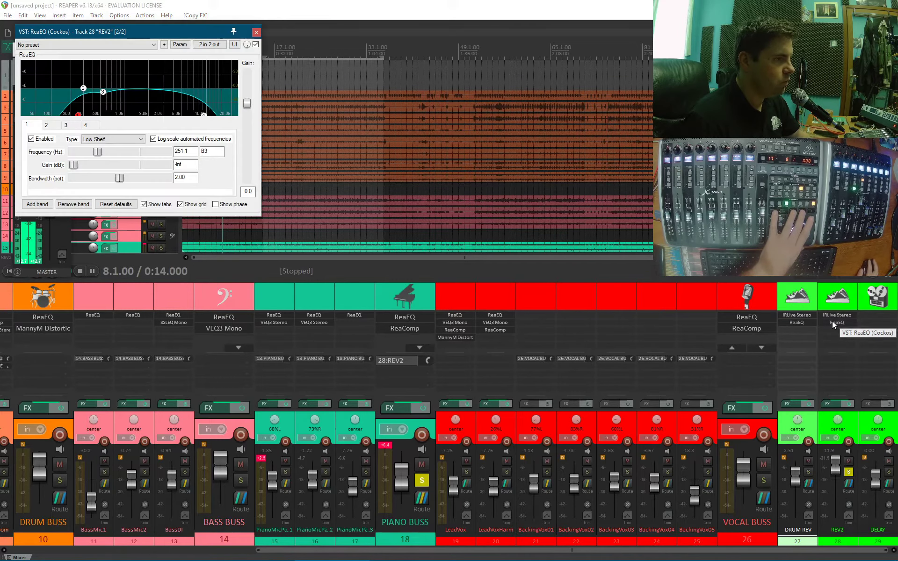
{"action": "key", "text": "space"}
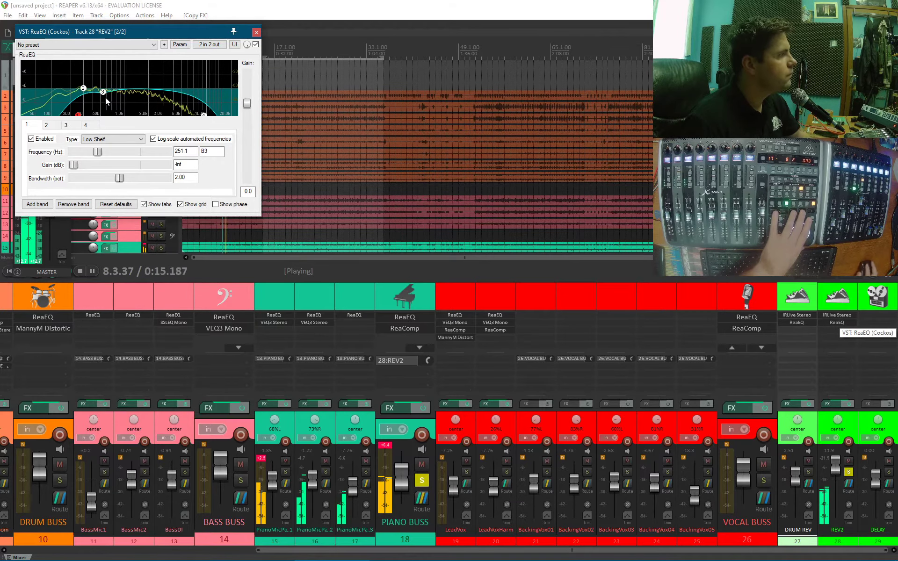
{"action": "left_click_drag", "start_coordinate": [103, 93], "coordinate": [140, 98]}
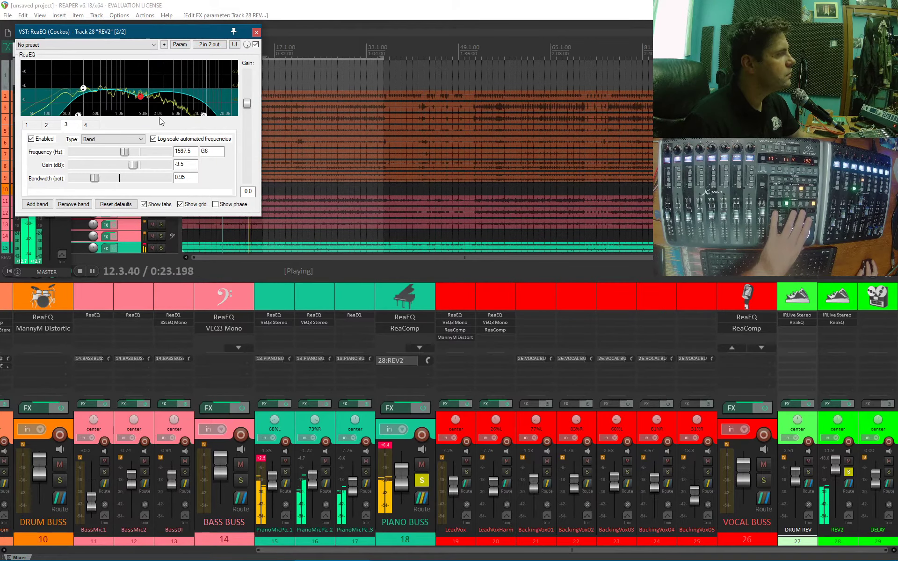
{"action": "left_click", "coordinate": [196, 116]}
{"action": "mouse_move", "coordinate": [196, 116]}
{"action": "left_mouse_down"}
{"action": "mouse_move", "coordinate": [161, 142]}
{"action": "mouse_move", "coordinate": [169, 118]}
{"action": "mouse_move", "coordinate": [183, 126]}
{"action": "left_mouse_up"}
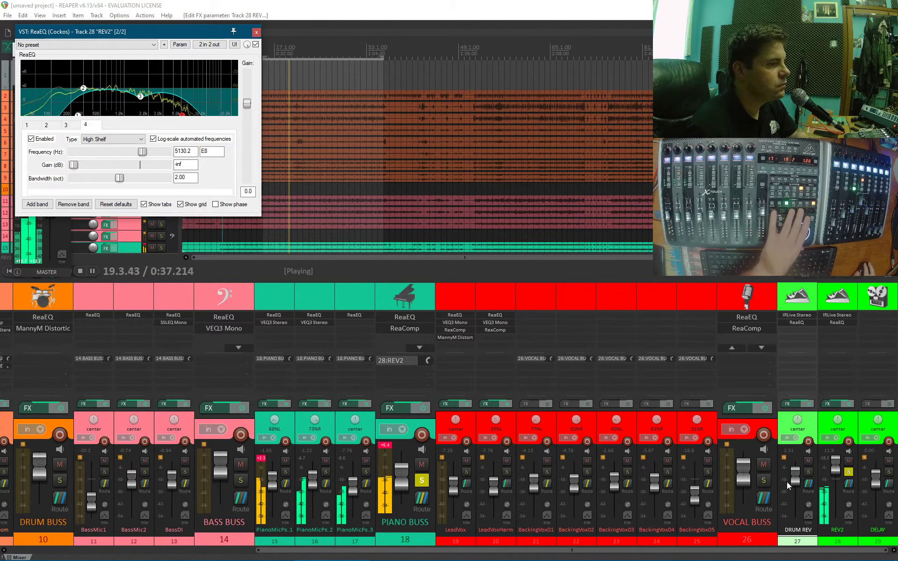
{"action": "left_click", "coordinate": [423, 501]}
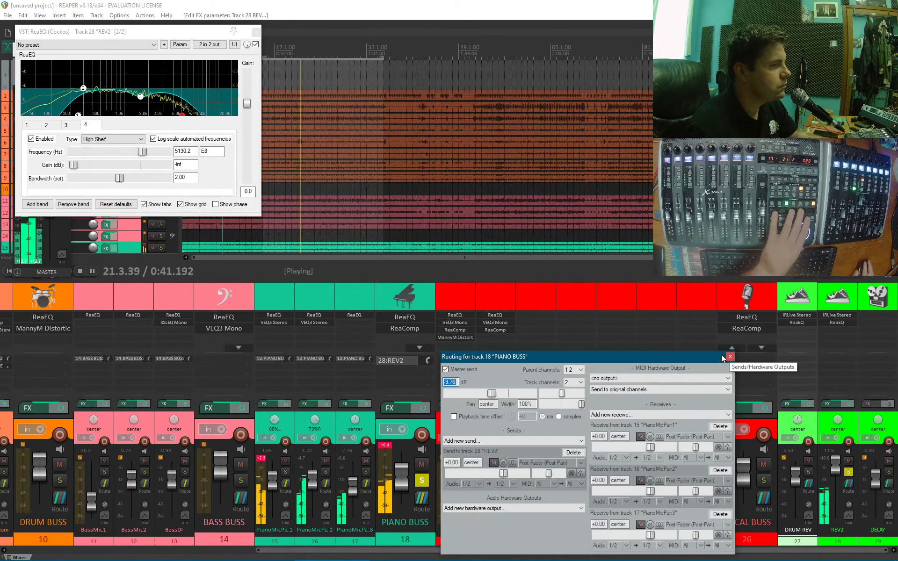
{"action": "left_click_drag", "start_coordinate": [721, 358], "coordinate": [726, 356]}
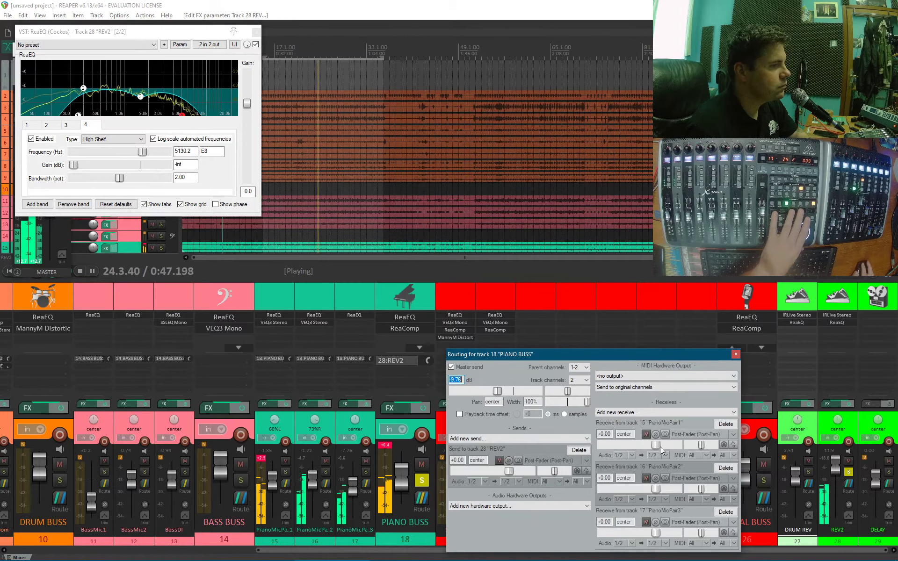
{"action": "left_click", "coordinate": [646, 435]}
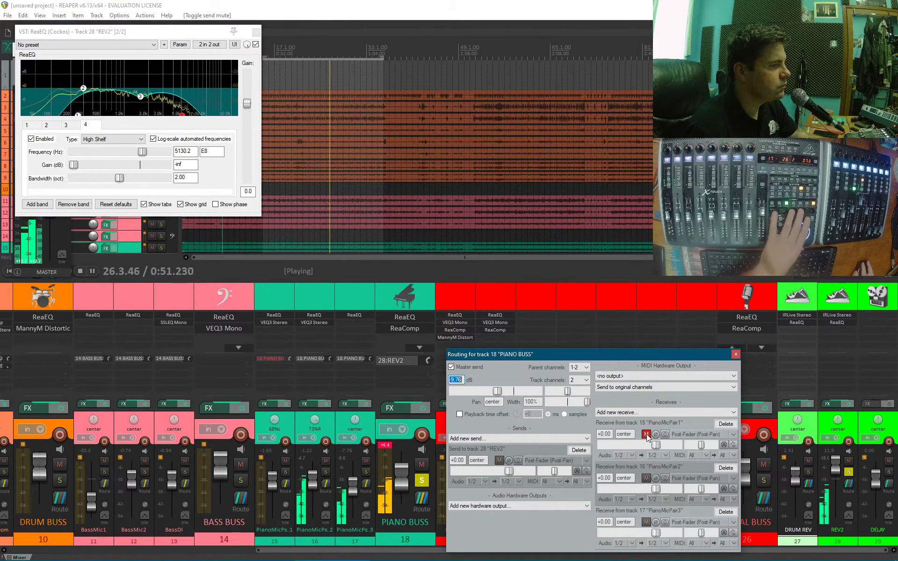
{"action": "left_click", "coordinate": [647, 435]}
{"action": "left_click_drag", "start_coordinate": [632, 352], "coordinate": [611, 287]}
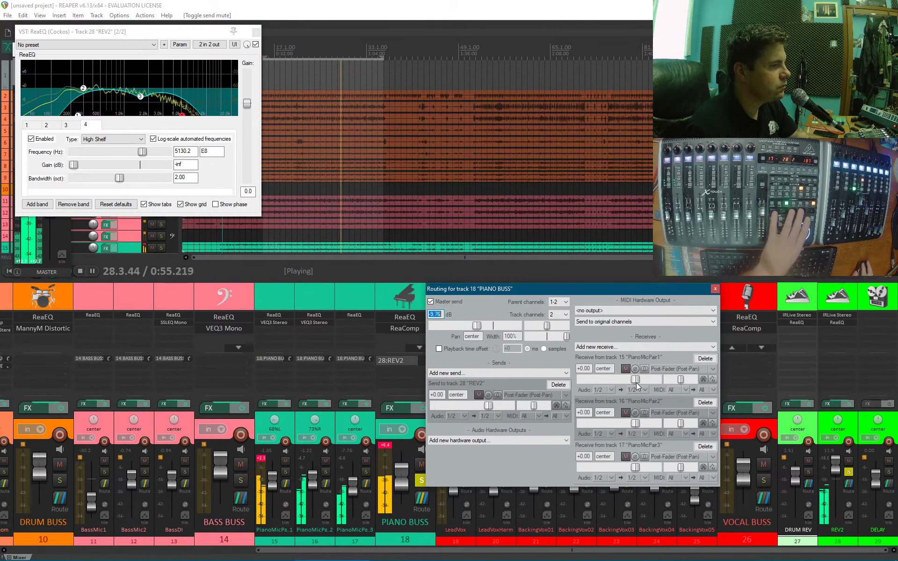
{"action": "left_click_drag", "start_coordinate": [636, 380], "coordinate": [623, 379]}
{"action": "left_click_drag", "start_coordinate": [636, 423], "coordinate": [629, 424]}
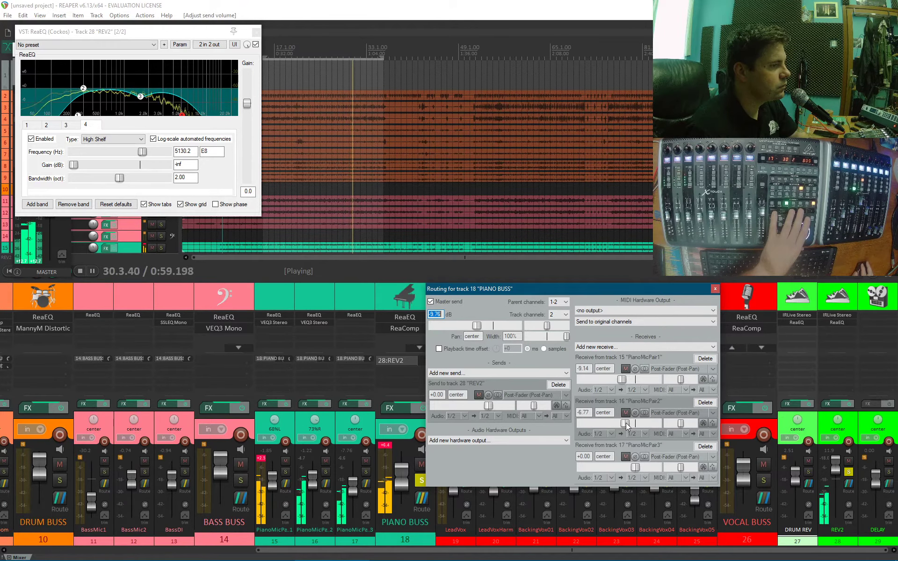
{"action": "double_click", "coordinate": [628, 424]}
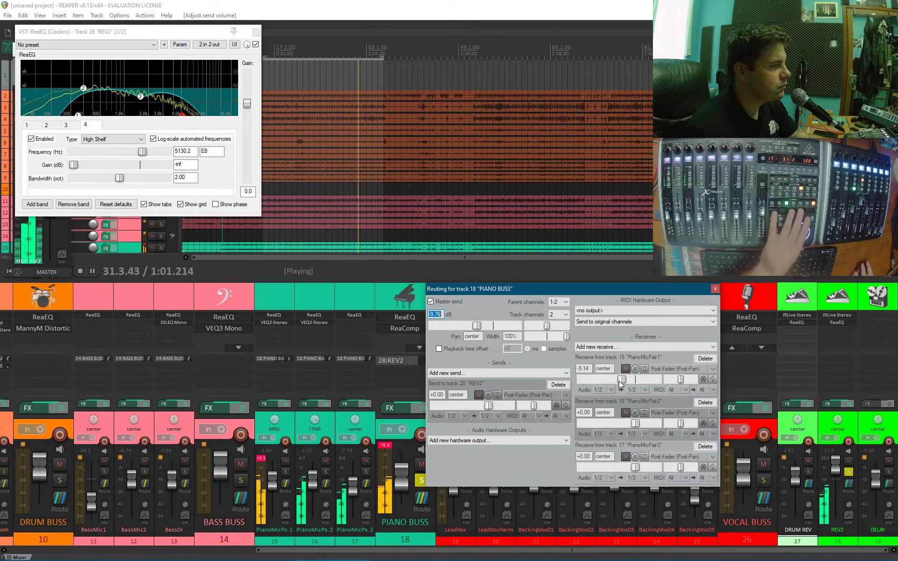
{"action": "left_click", "coordinate": [715, 289]}
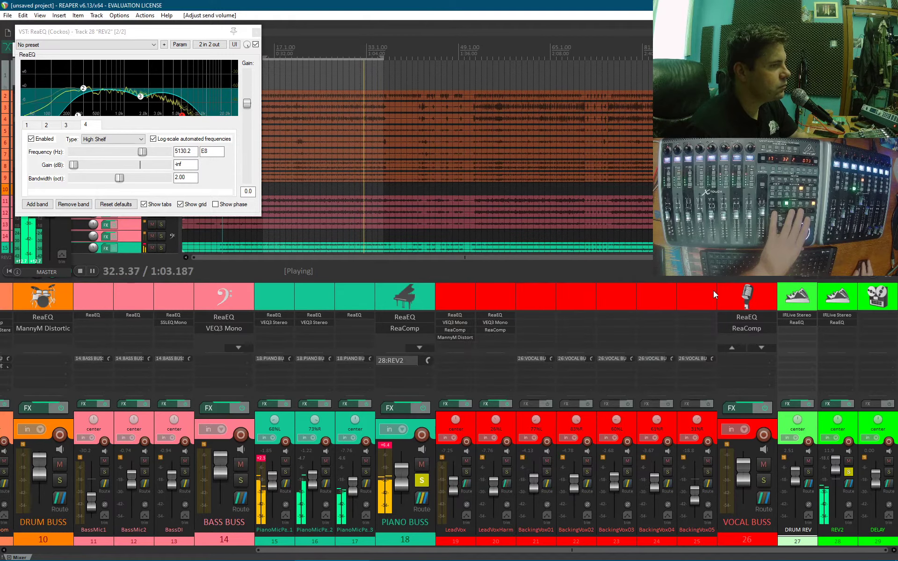
Lower the PIANO BUSS send to REV2 to about -8.10 dB in its routing settings
{"action": "left_click", "coordinate": [425, 499]}
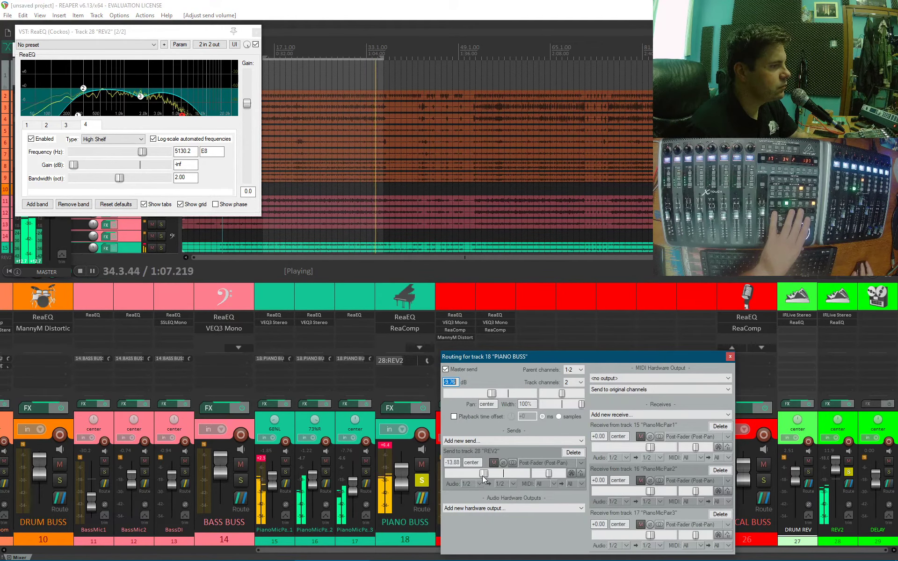
{"action": "mouse_move", "coordinate": [503, 474]}
{"action": "left_mouse_down"}
{"action": "mouse_move", "coordinate": [447, 478]}
{"action": "mouse_move", "coordinate": [491, 480]}
{"action": "left_mouse_up"}
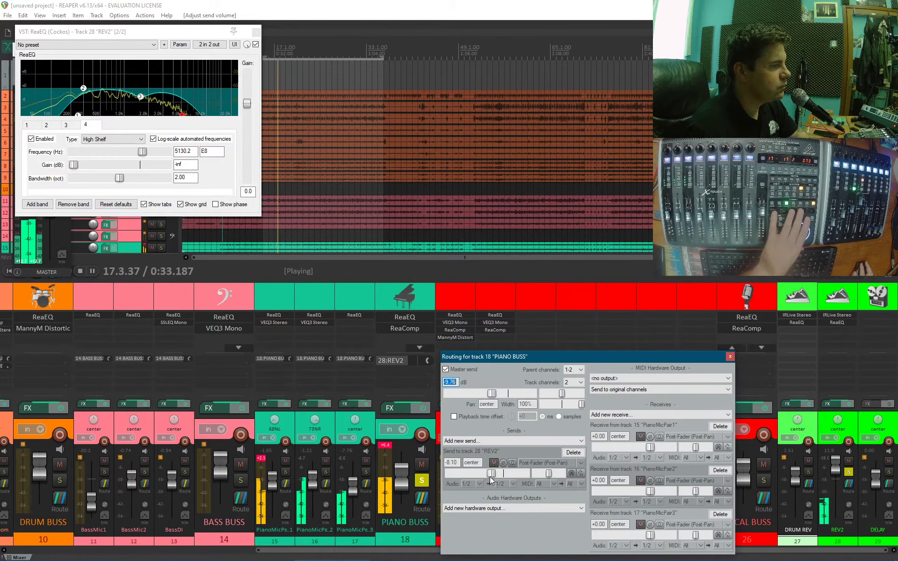
{"action": "left_click", "coordinate": [731, 357]}
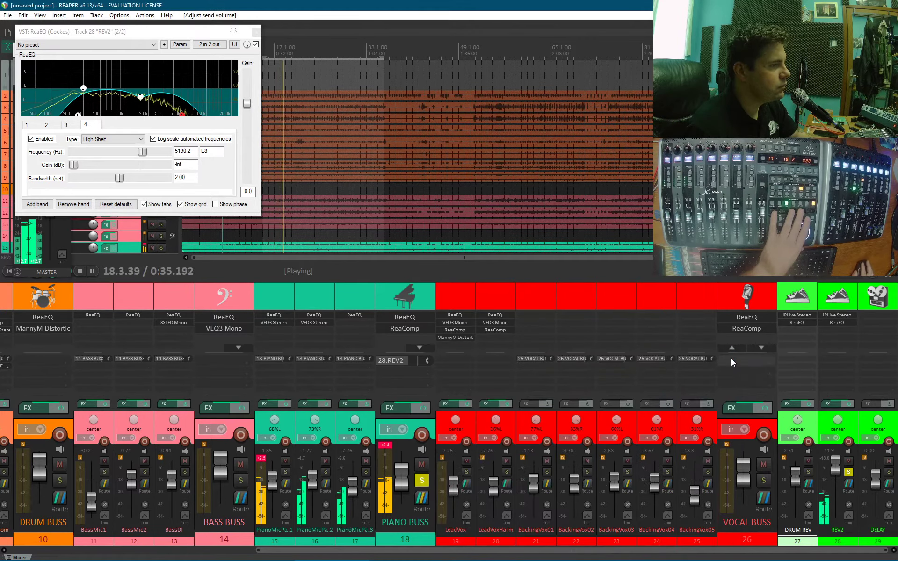
Clear the solos on REV2 and PIANO BUSS, listen to the full mix, and stop playback
{"action": "left_click", "coordinate": [850, 472]}
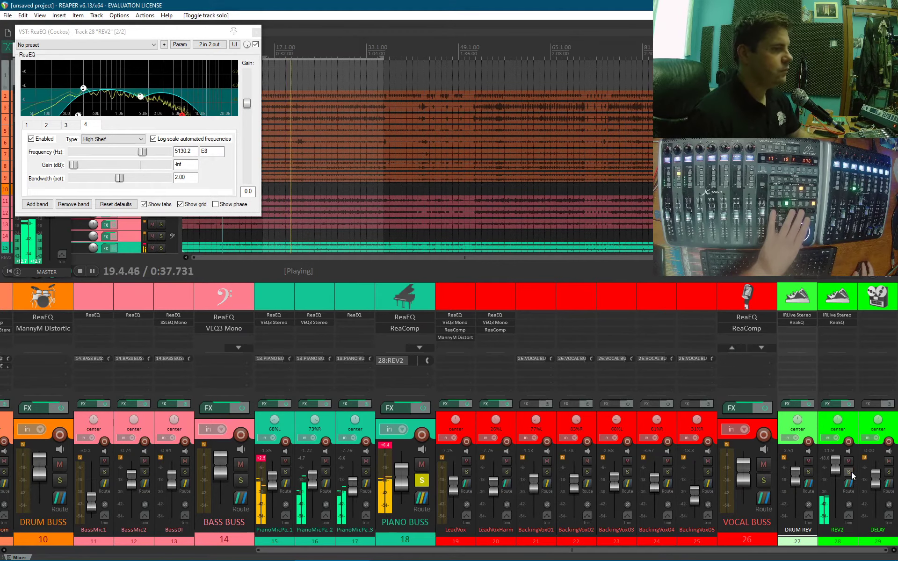
{"action": "left_click", "coordinate": [422, 481]}
{"action": "key", "text": "ctrl+alt+F10"}
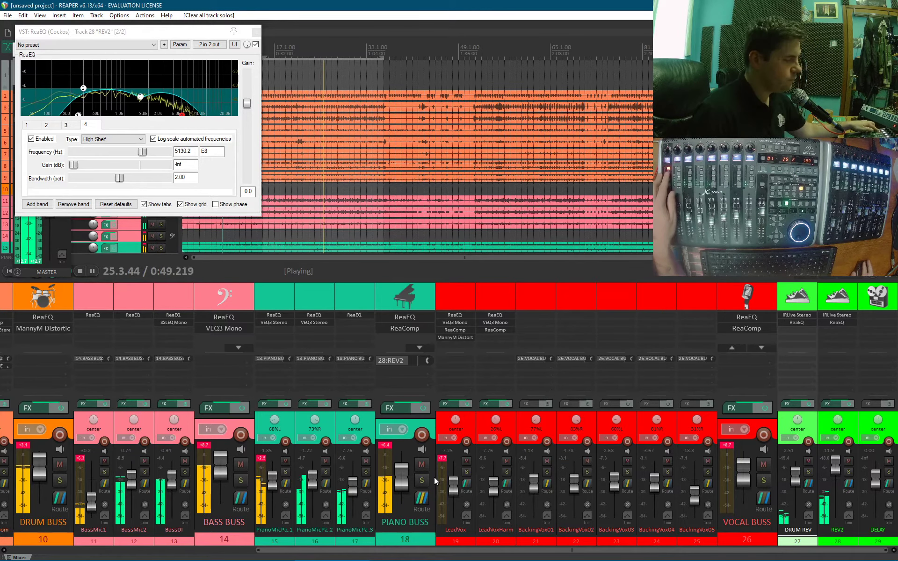
{"action": "key", "text": "space"}
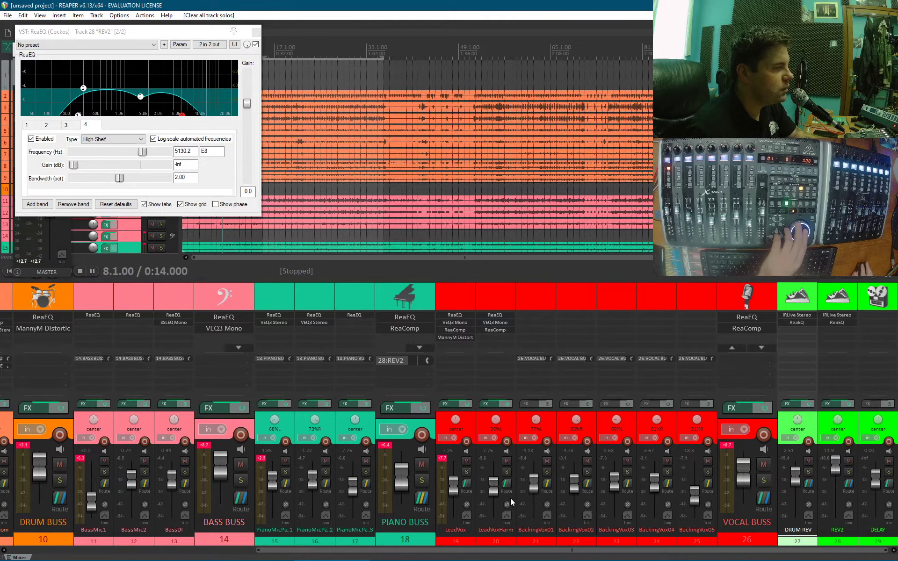
Add sends to REV2 from the LeadVox and LeadVoxHarm tracks
{"action": "left_click", "coordinate": [466, 482]}
{"action": "left_click", "coordinate": [515, 523]}
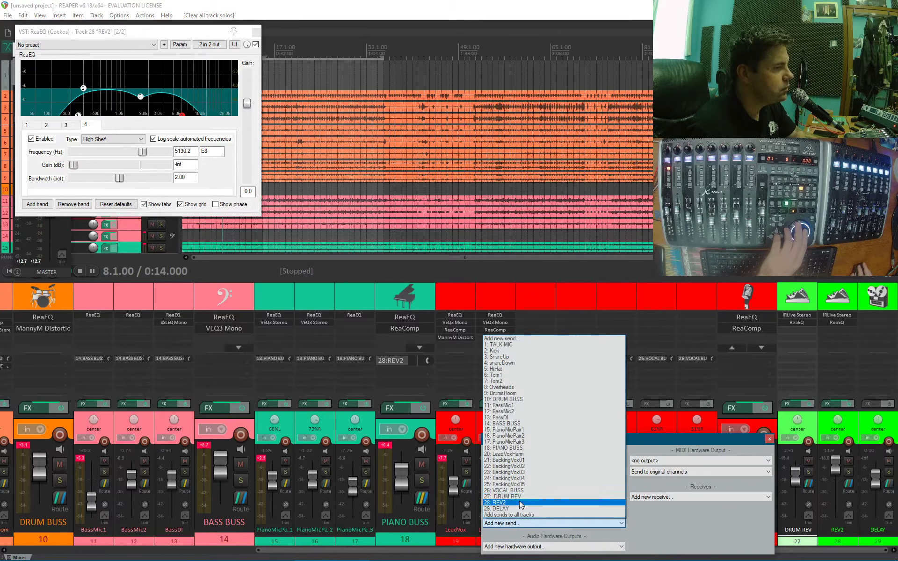
{"action": "left_click", "coordinate": [519, 502]}
{"action": "left_click", "coordinate": [769, 396]}
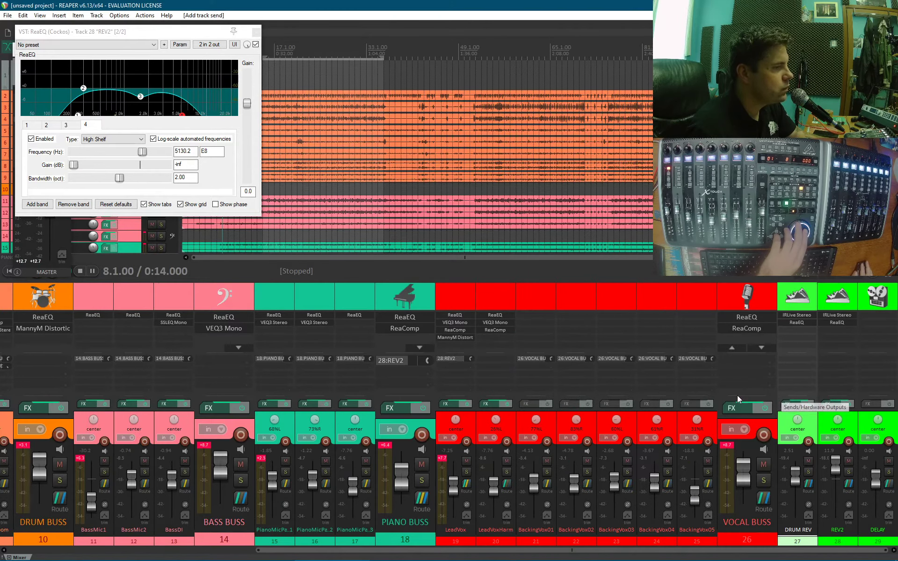
{"action": "left_click", "coordinate": [508, 484]}
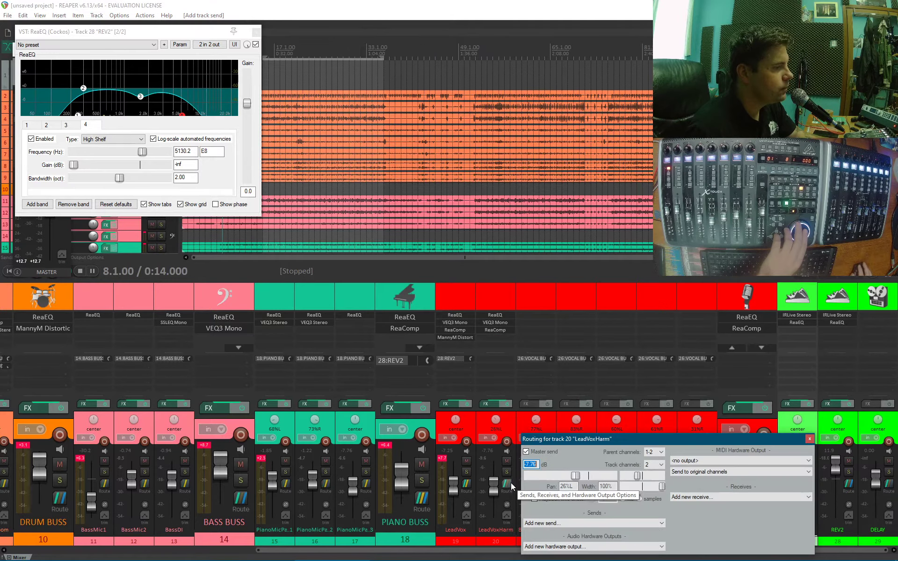
{"action": "left_click", "coordinate": [547, 523]}
{"action": "left_click", "coordinate": [561, 499]}
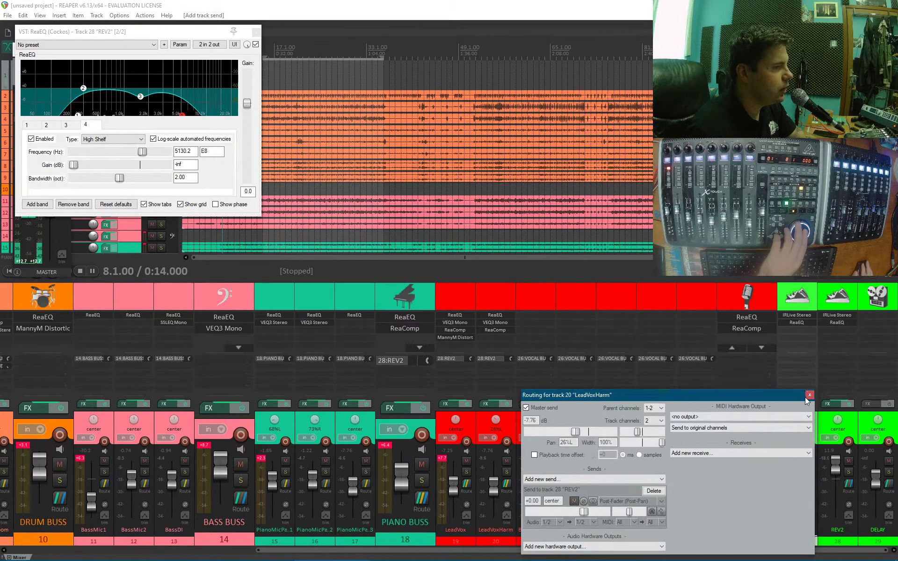
{"action": "left_click", "coordinate": [805, 397]}
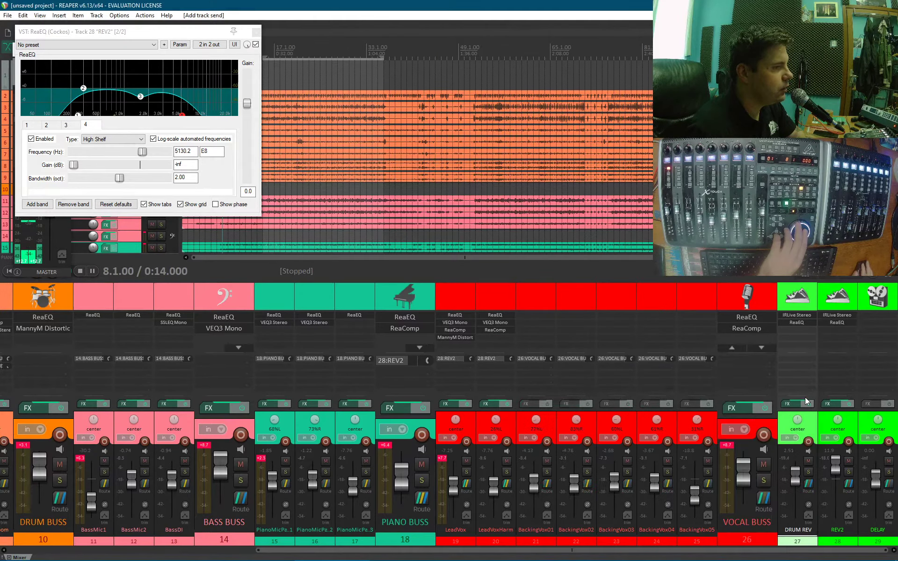
Add a send from VOCAL BUSS to REV2, and play the mix from bar 8 to check it
{"action": "left_click", "coordinate": [765, 500]}
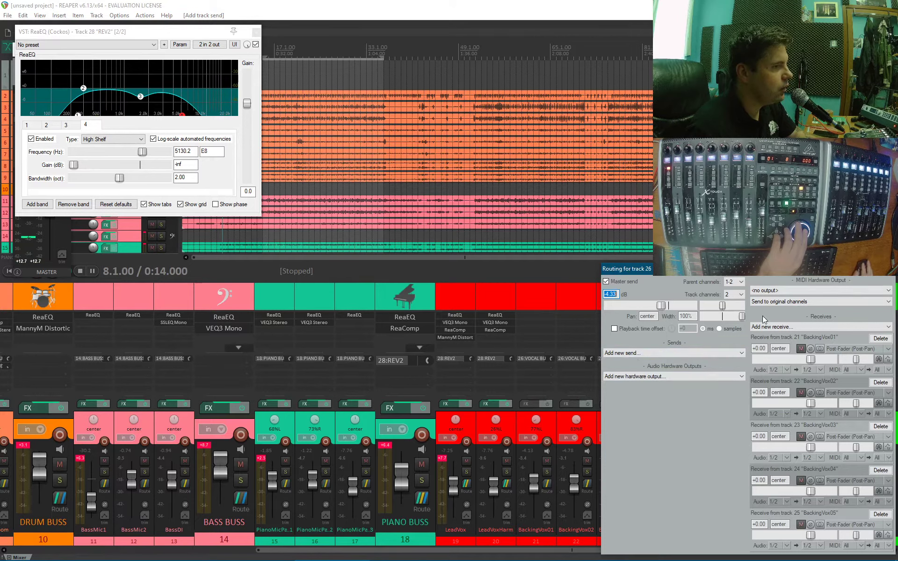
{"action": "left_click", "coordinate": [653, 351]}
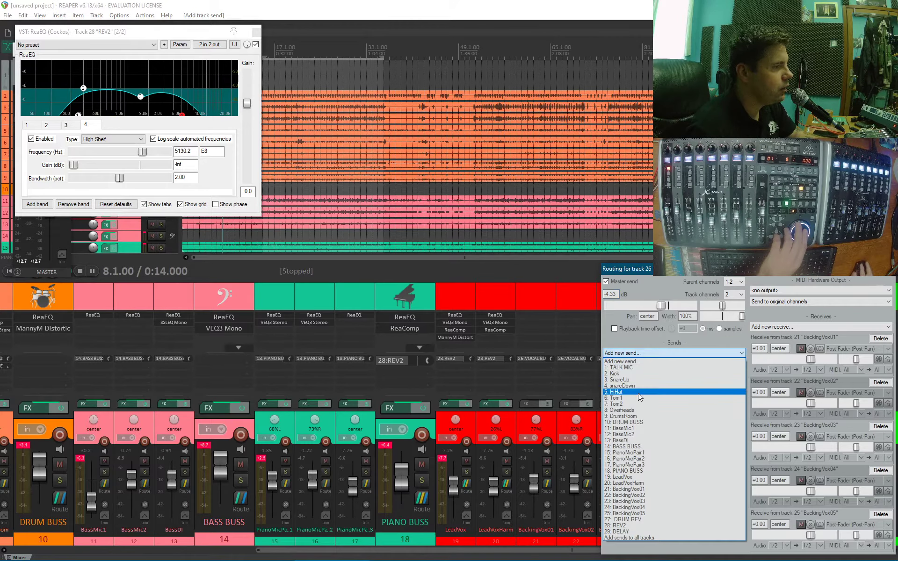
{"action": "left_click", "coordinate": [622, 525]}
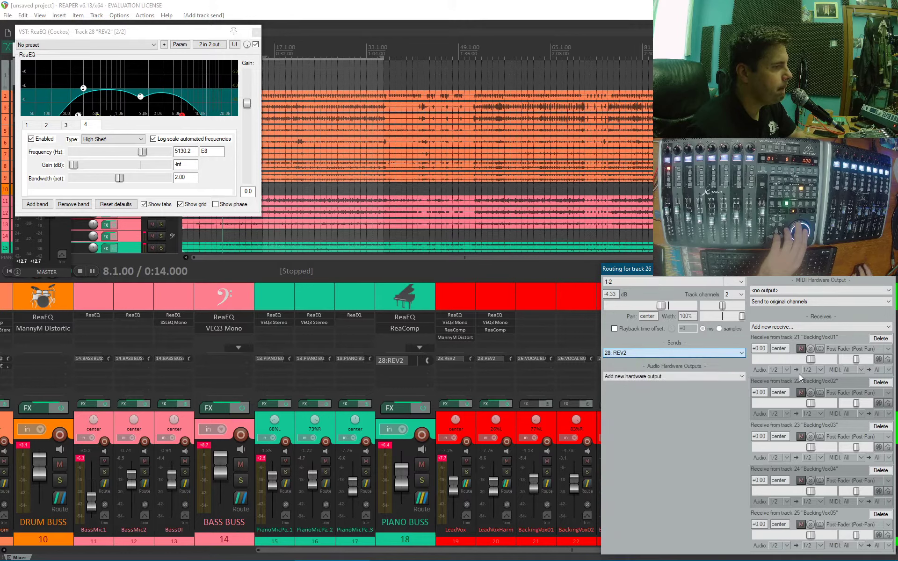
{"action": "left_click", "coordinate": [890, 276]}
{"action": "key", "text": "space"}
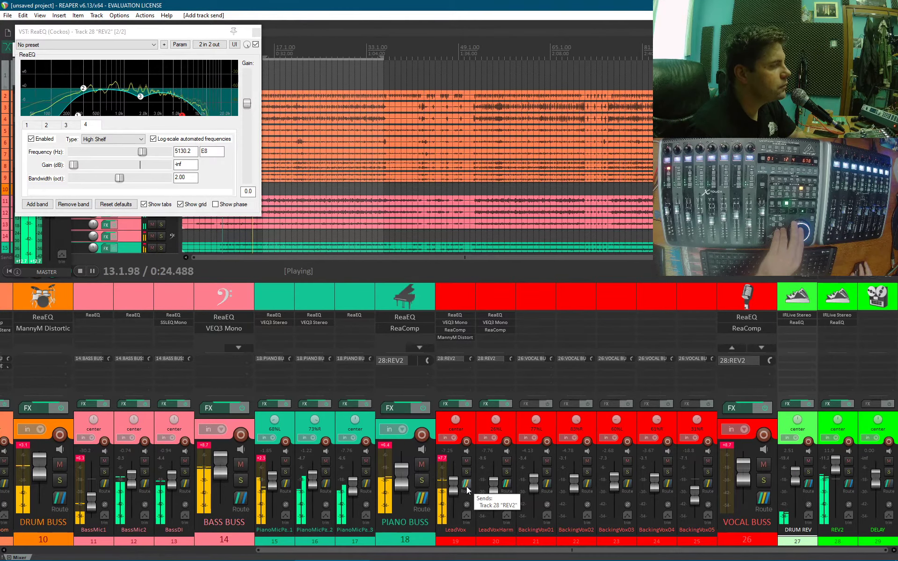
{"action": "key", "text": "space"}
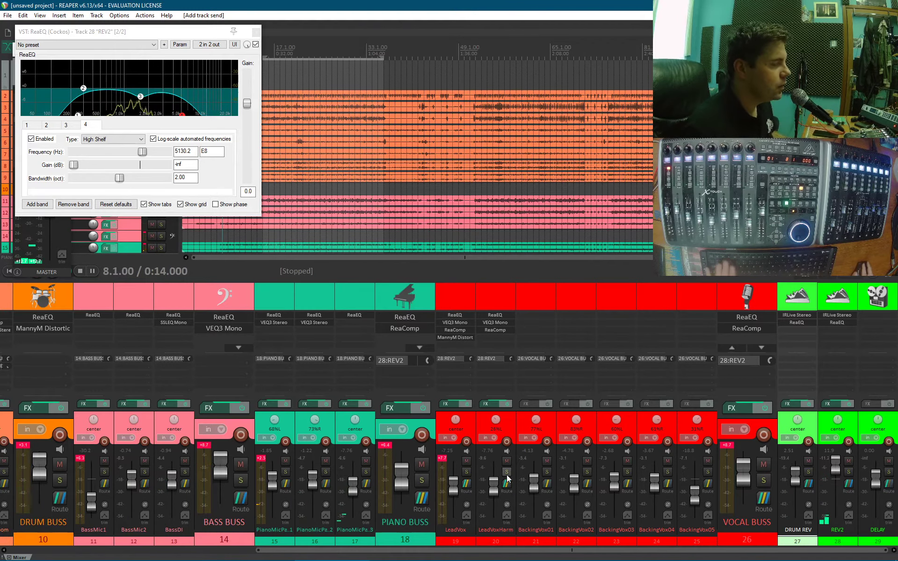
Delete the REV2 sends from the LeadVox and LeadVoxHarm tracks
{"action": "left_click", "coordinate": [465, 484]}
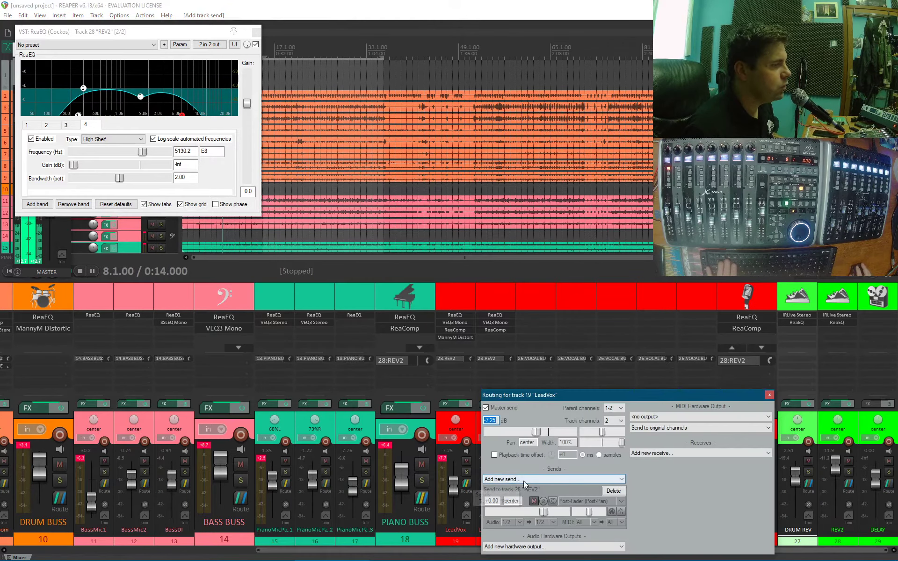
{"action": "left_click", "coordinate": [613, 491]}
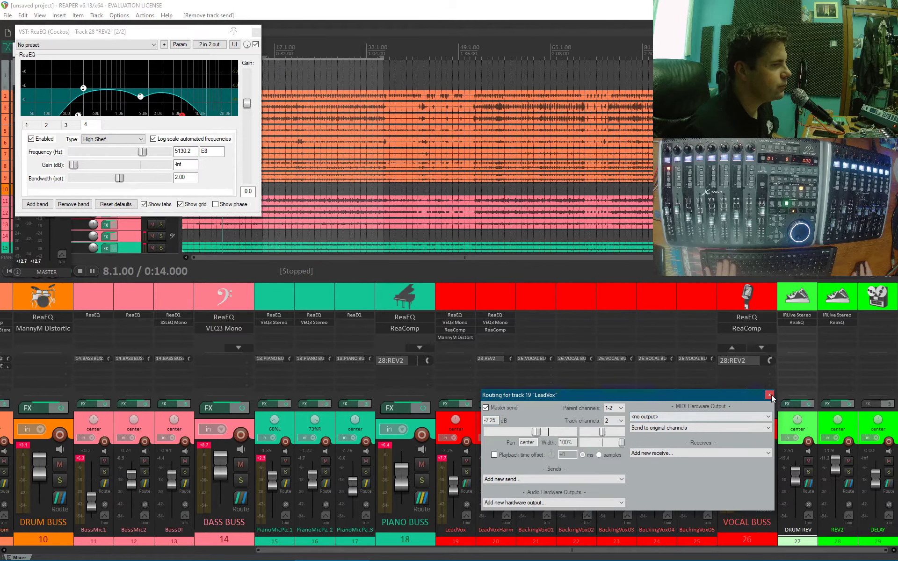
{"action": "left_click", "coordinate": [769, 396]}
{"action": "left_click", "coordinate": [509, 483]}
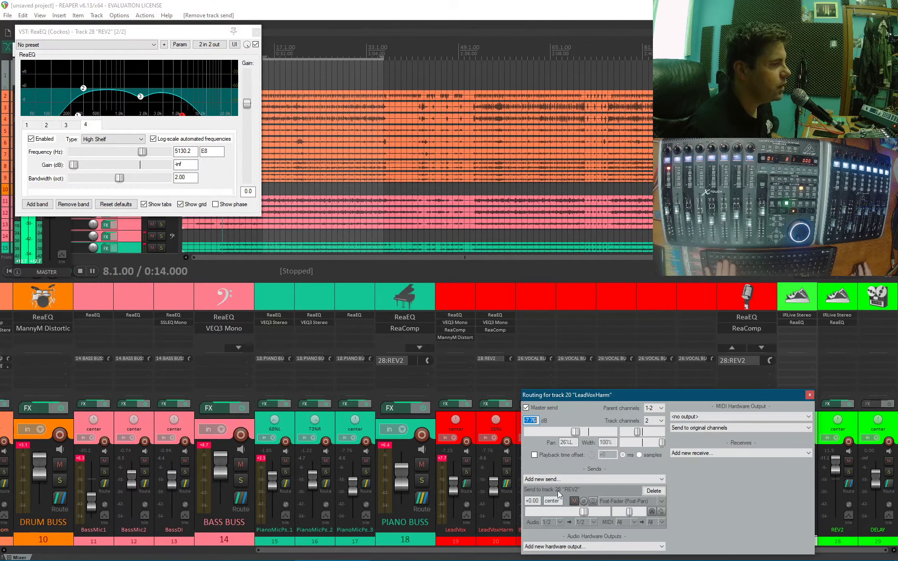
{"action": "left_click", "coordinate": [653, 491]}
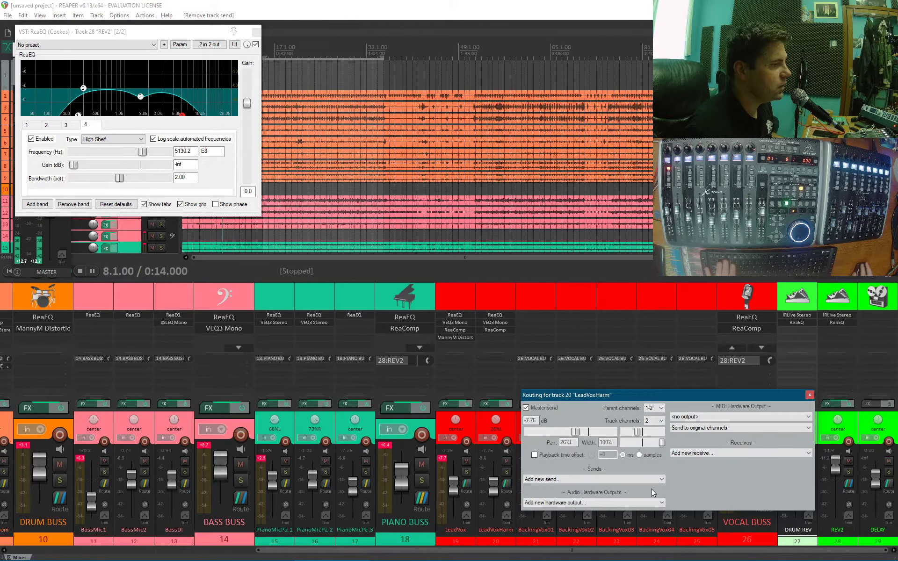
{"action": "left_click", "coordinate": [809, 396]}
Play the mix briefly from bar 8, stop it, and select the BackingVox02 track
{"action": "key", "text": "space"}
{"action": "key", "text": "space"}
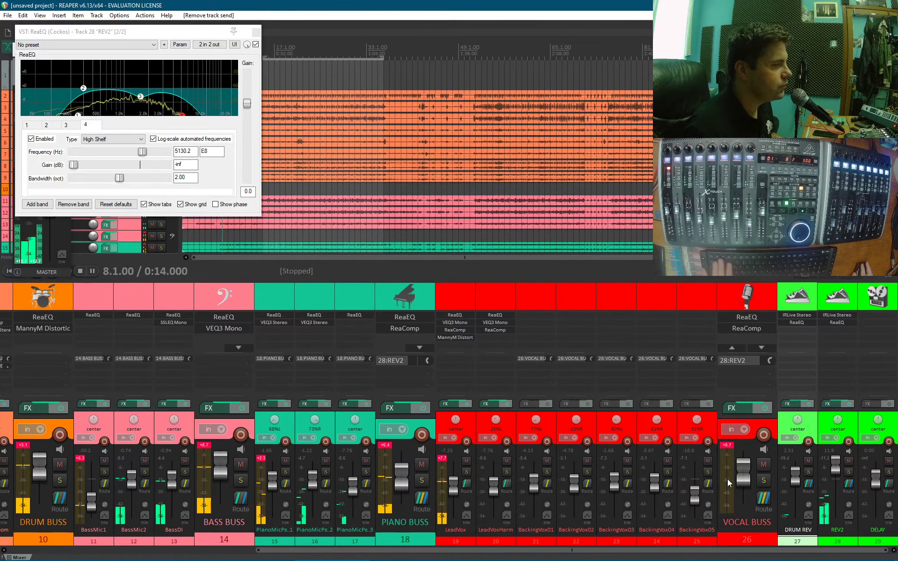
{"action": "left_click", "coordinate": [577, 541]}
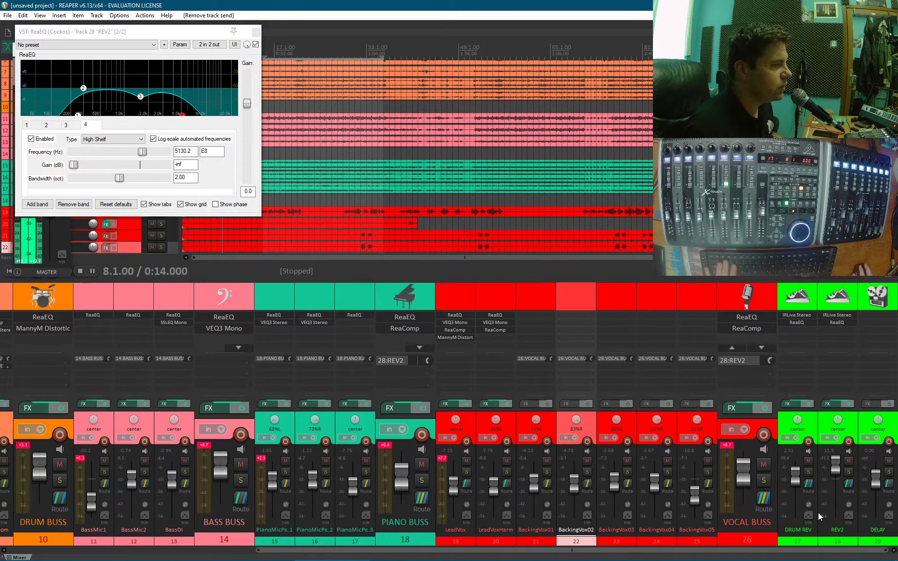
Insert a new track right after VOCAL BUSS and colour it yellow-green (RGB 128, 255, 0)
{"action": "left_click", "coordinate": [768, 288]}
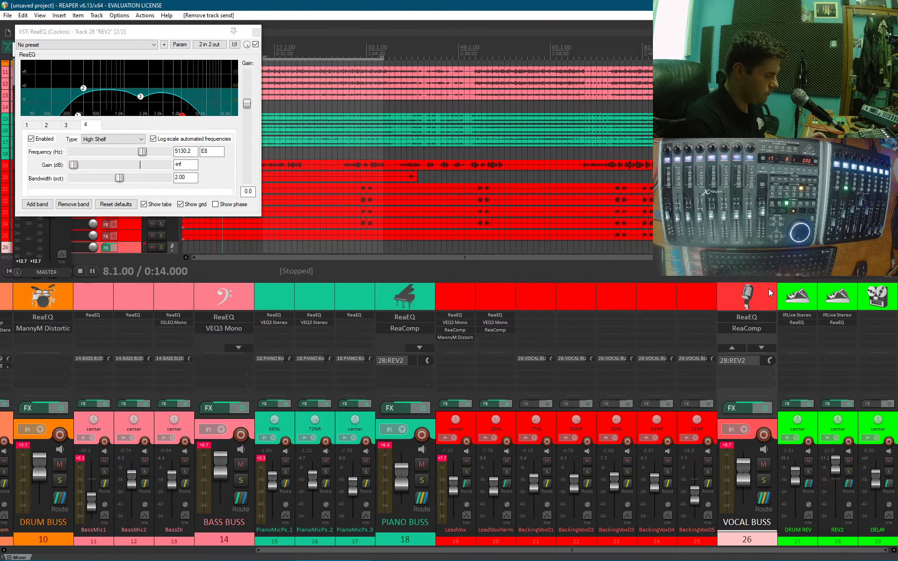
{"action": "key", "text": "ctrl+t"}
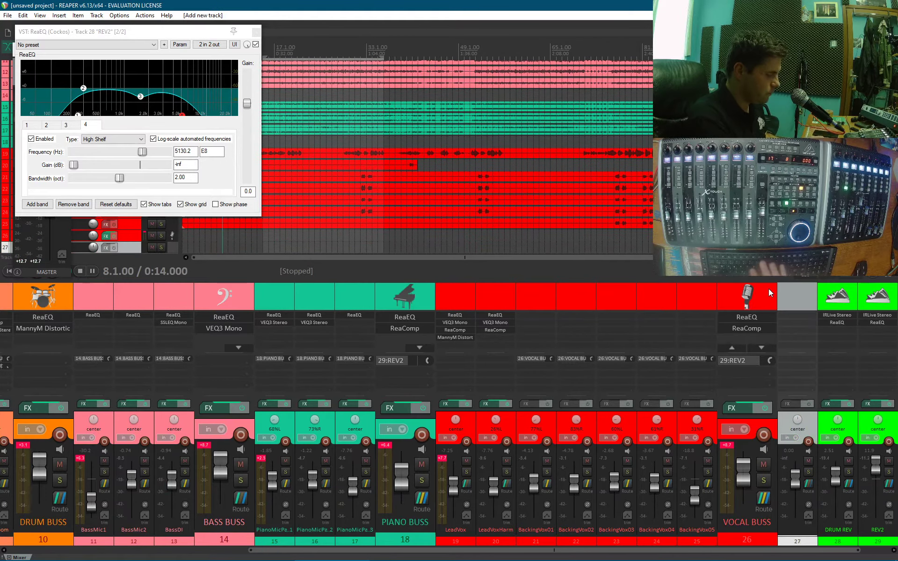
{"action": "right_click", "coordinate": [798, 294]}
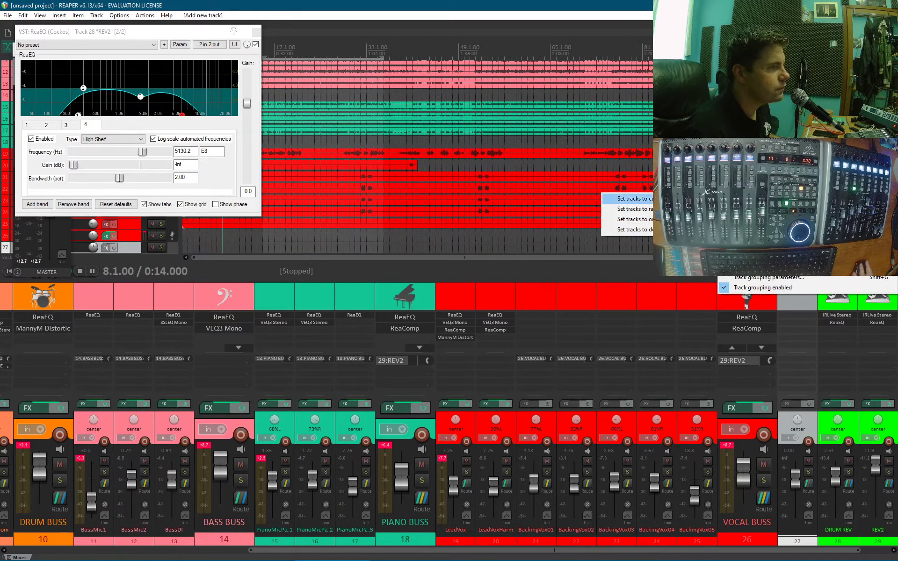
{"action": "left_click", "coordinate": [632, 199]}
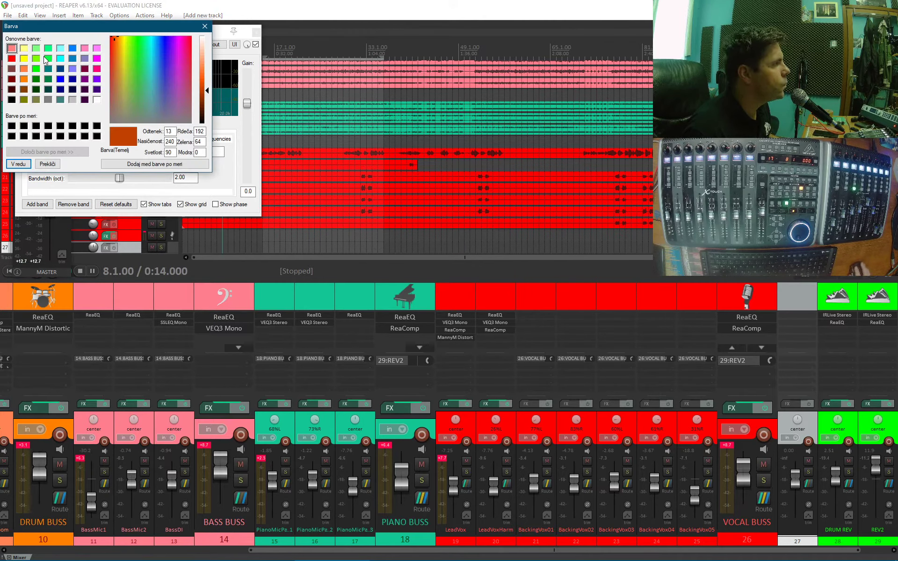
{"action": "left_click", "coordinate": [36, 56]}
{"action": "left_click", "coordinate": [19, 163]}
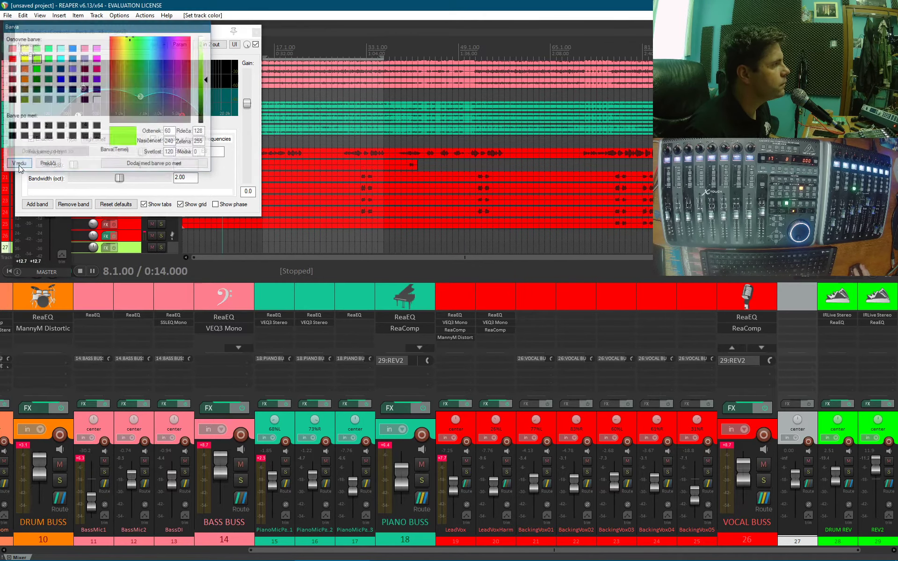
Give the new yellow-green track the reverb icon and name it VOX REV
{"action": "right_click", "coordinate": [792, 299]}
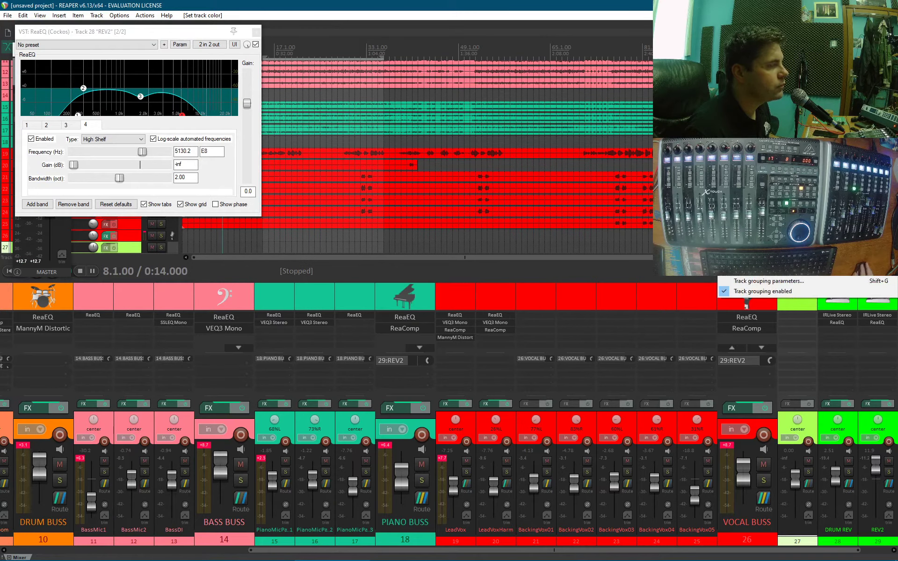
{"action": "left_click", "coordinate": [772, 270]}
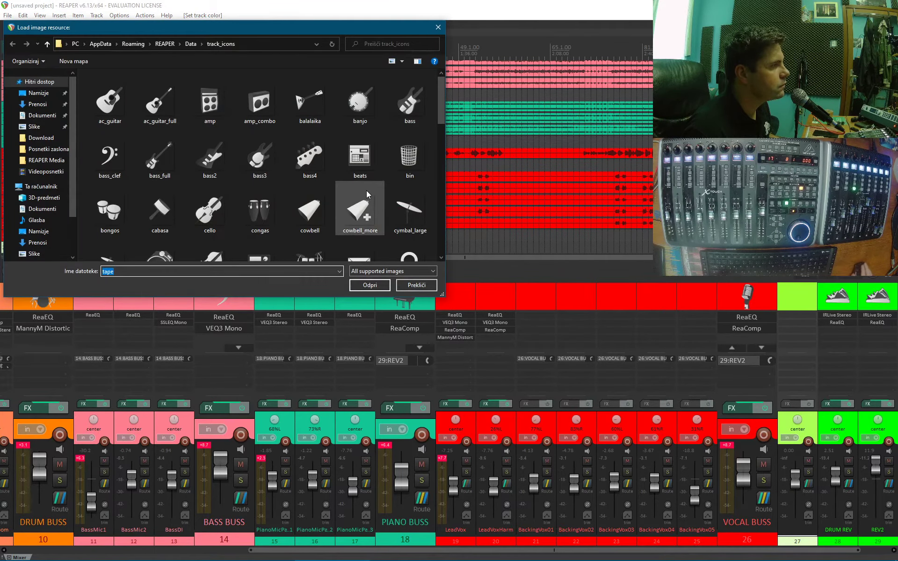
{"action": "scroll", "coordinate": [366, 190], "scroll_direction": "down", "scroll_amount": 5}
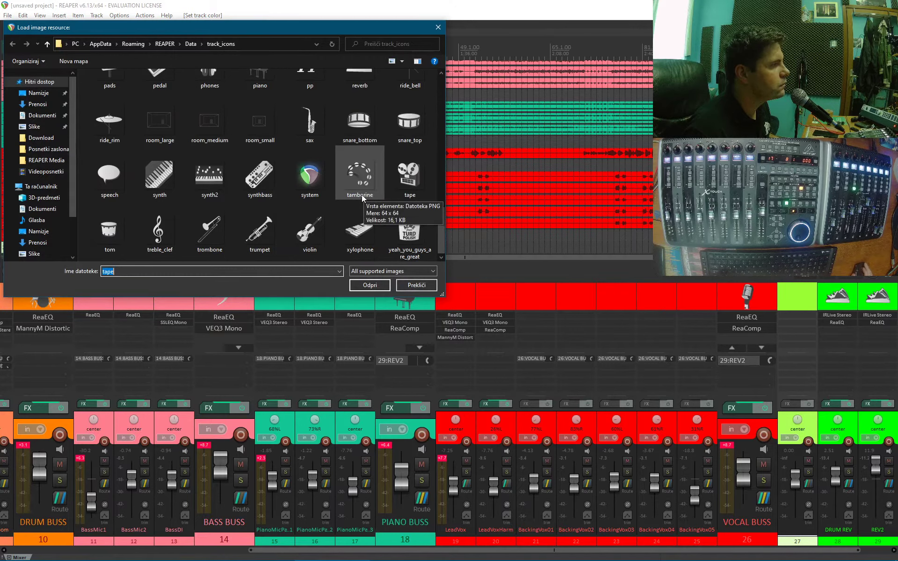
{"action": "scroll", "coordinate": [359, 198], "scroll_direction": "up", "scroll_amount": 4}
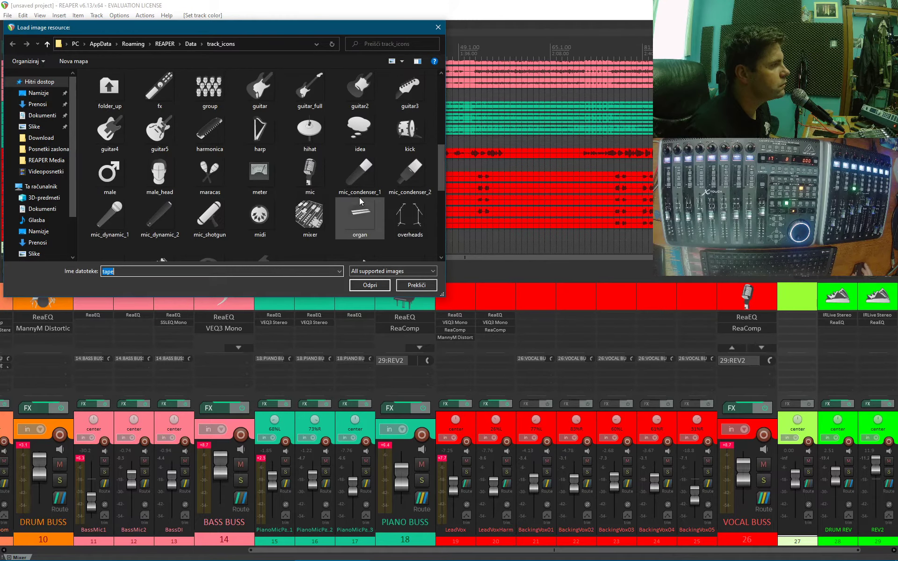
{"action": "scroll", "coordinate": [162, 211], "scroll_direction": "down", "scroll_amount": 3}
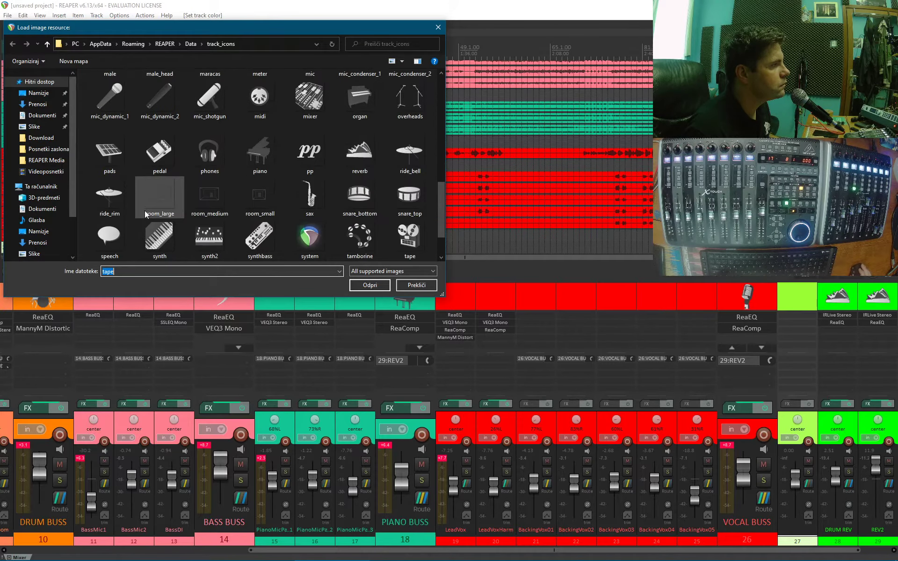
{"action": "left_click", "coordinate": [245, 184]}
{"action": "left_click", "coordinate": [359, 151]}
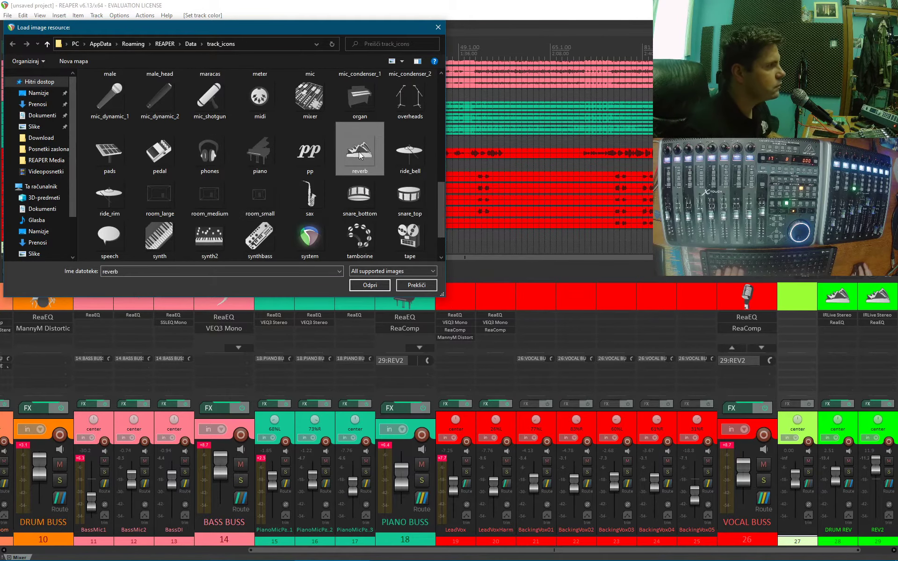
{"action": "double_click", "coordinate": [359, 151]}
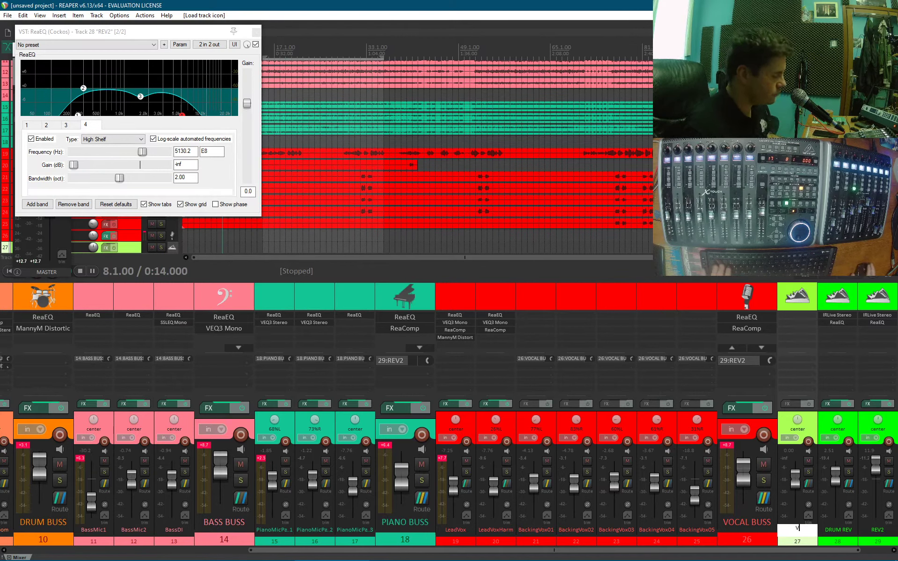
{"action": "type", "text": "VOX REV"}
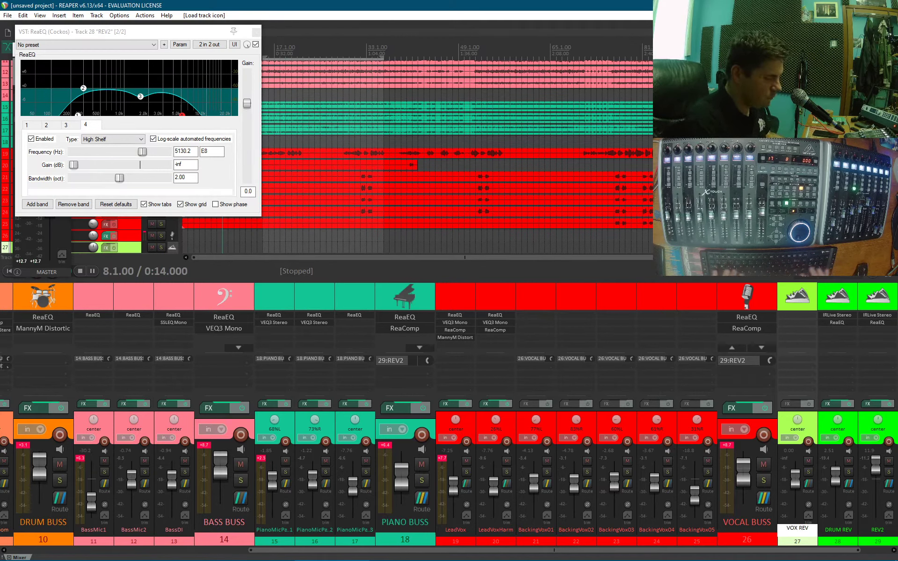
{"action": "key", "text": "Return"}
Copy the IRLive Stereo reverb from DRUM REV onto VOX REV while the mix plays, and stop playback
{"action": "key", "text": "space"}
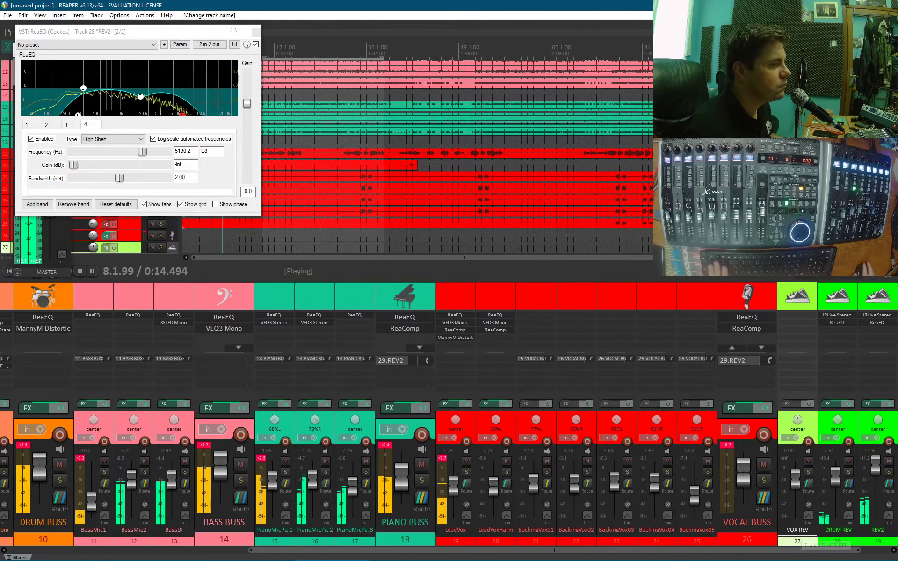
{"action": "left_click_drag", "start_coordinate": [824, 321], "coordinate": [797, 316]}
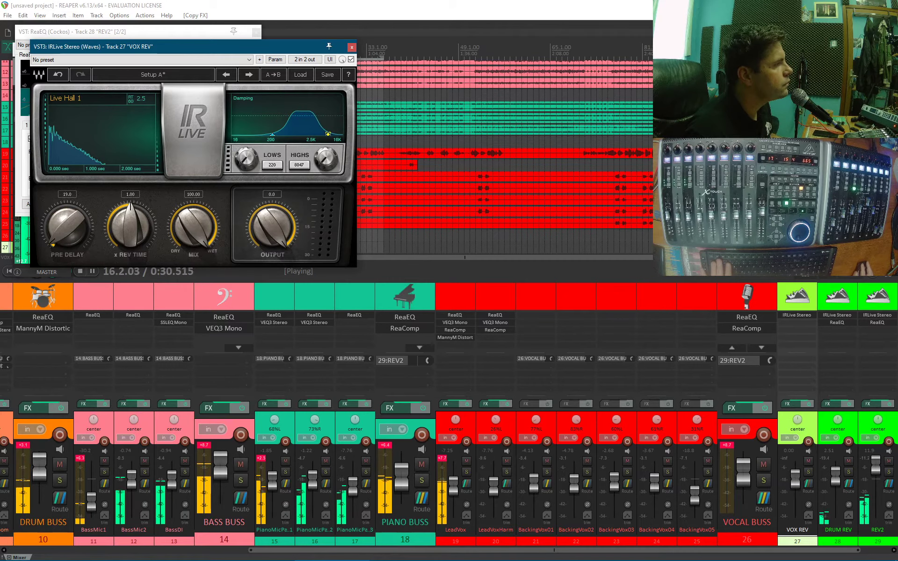
{"action": "left_click", "coordinate": [352, 47]}
{"action": "key", "text": "space"}
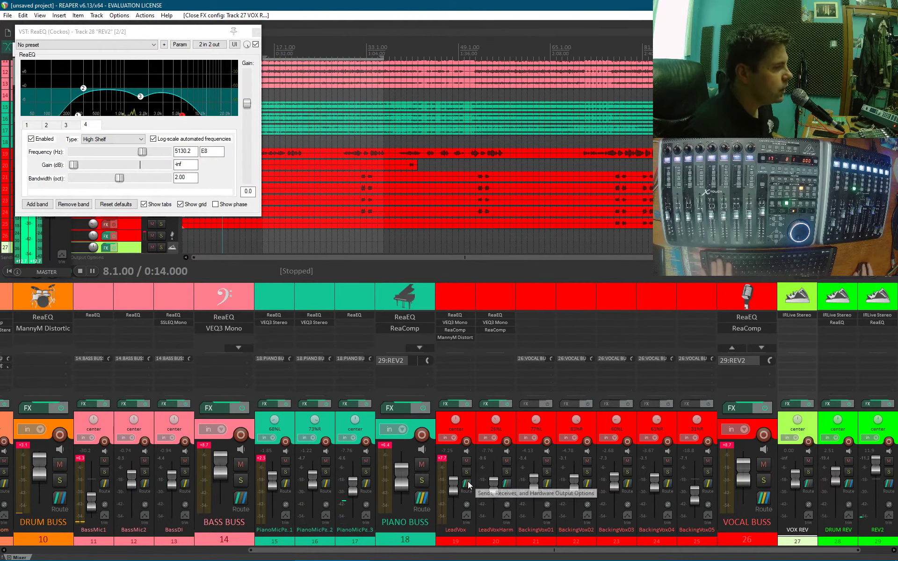
Close the REV2 track's ReaEQ window and add a send from LeadVox to VOX REV
{"action": "left_click", "coordinate": [467, 484]}
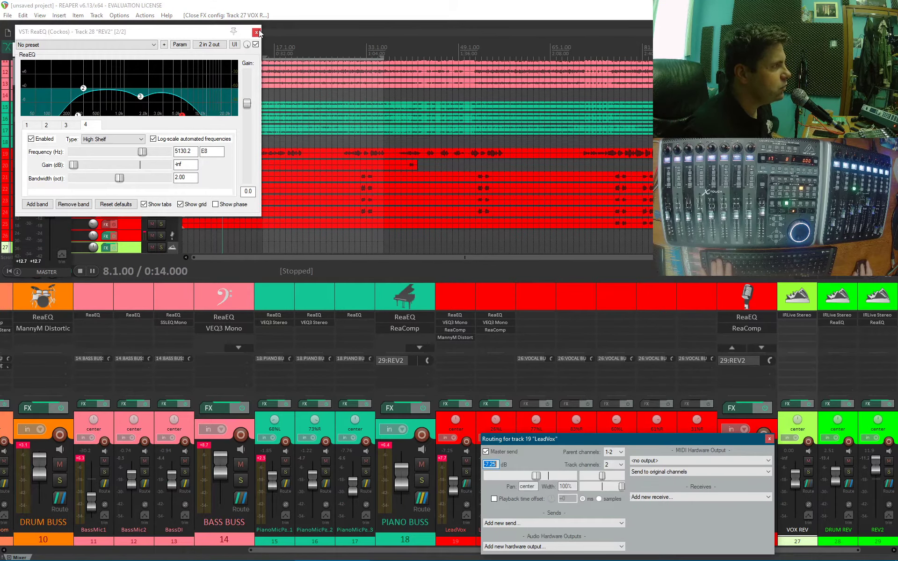
{"action": "left_click", "coordinate": [325, 178]}
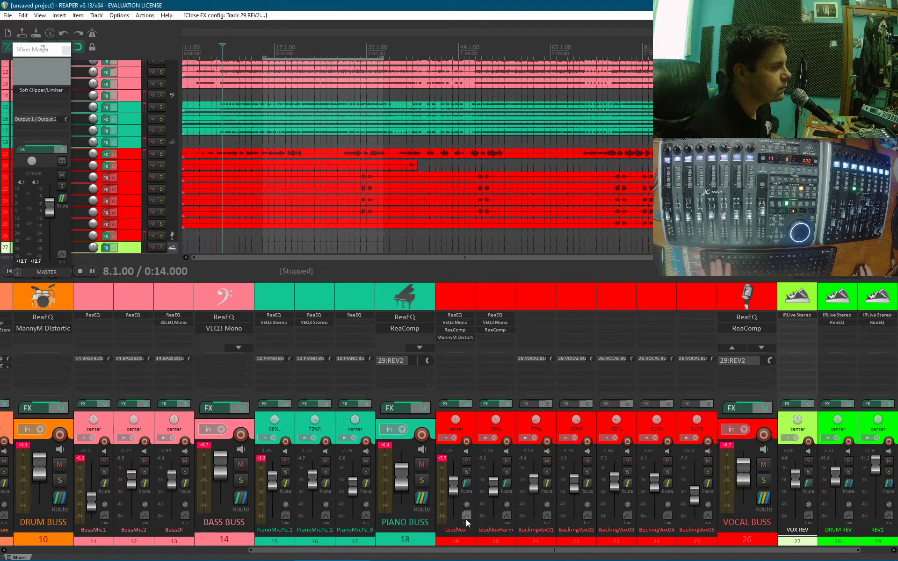
{"action": "left_click", "coordinate": [467, 484]}
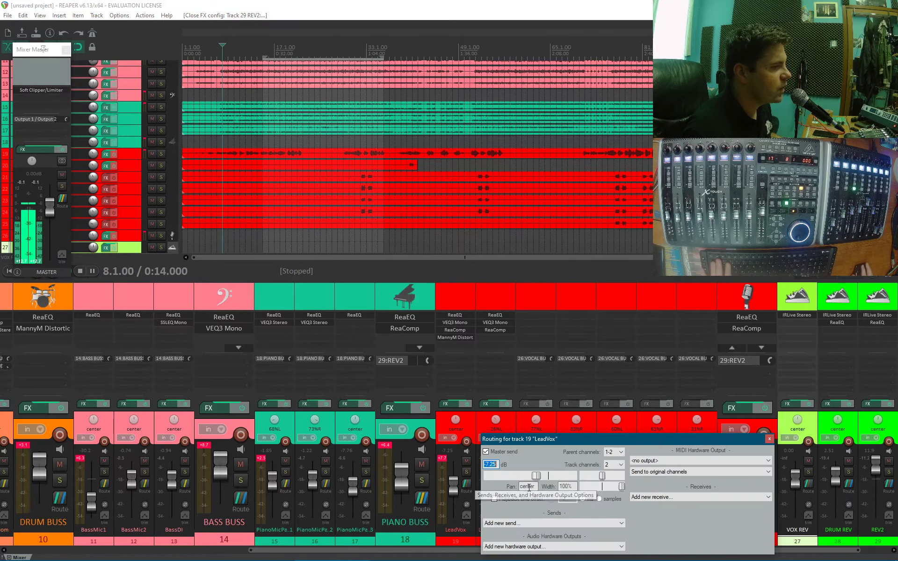
{"action": "left_click", "coordinate": [515, 524]}
{"action": "scroll", "coordinate": [514, 510], "scroll_direction": "down", "scroll_amount": 4}
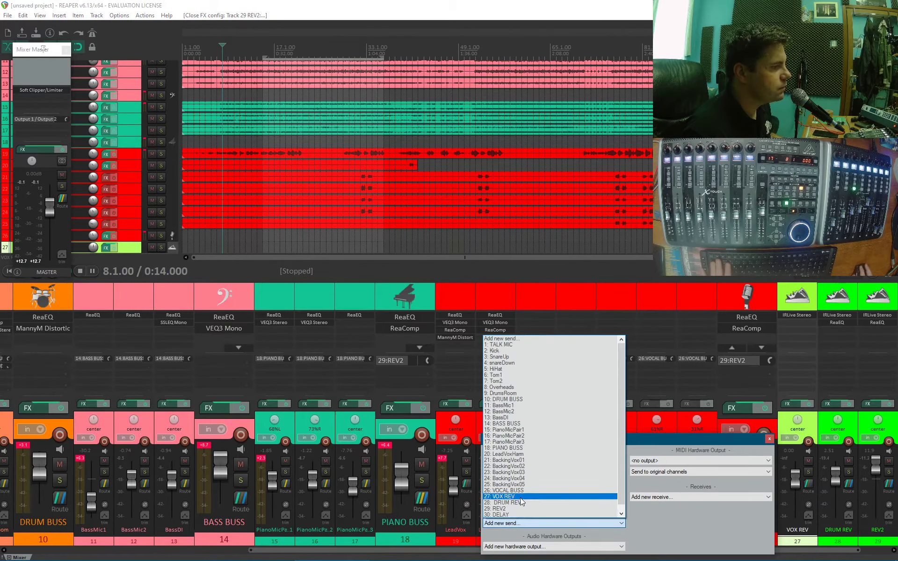
{"action": "left_click", "coordinate": [515, 513]}
{"action": "left_click", "coordinate": [770, 396]}
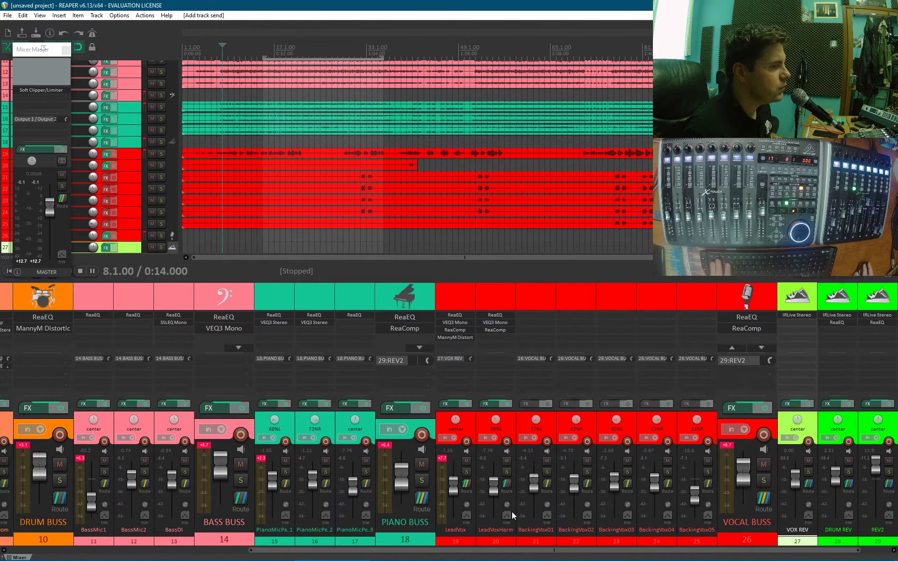
Add a send from the LeadVoxHarm track to VOX REV
{"action": "left_click", "coordinate": [507, 486]}
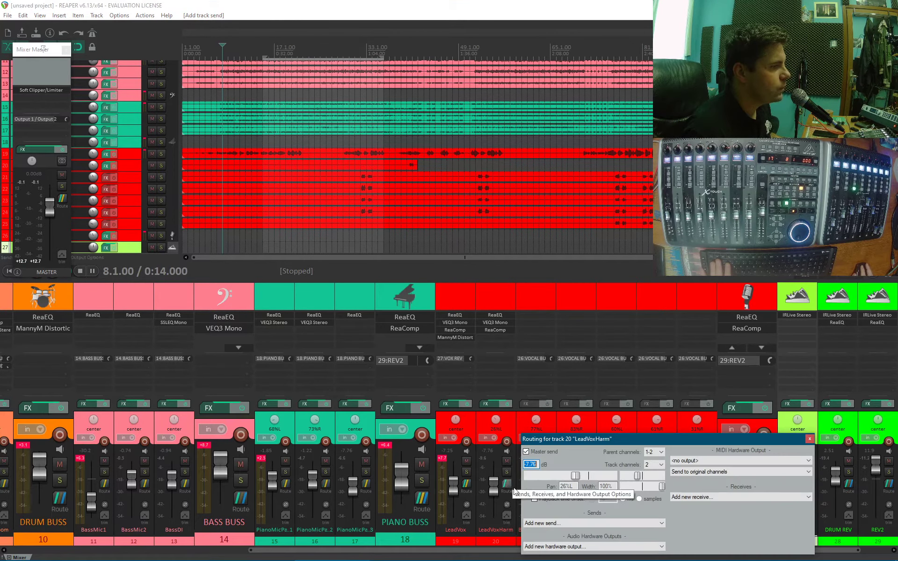
{"action": "left_click", "coordinate": [565, 525]}
{"action": "left_click", "coordinate": [561, 502]}
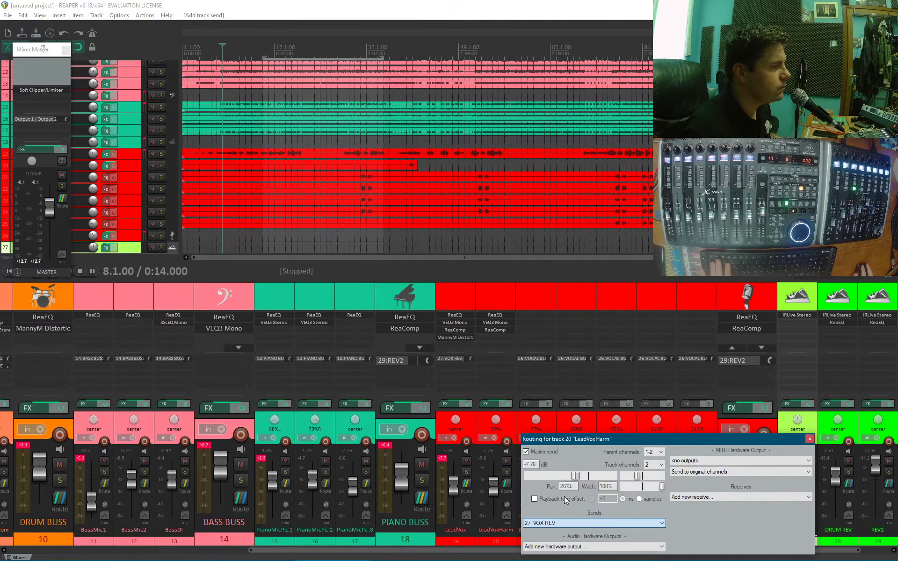
{"action": "left_click", "coordinate": [810, 395]}
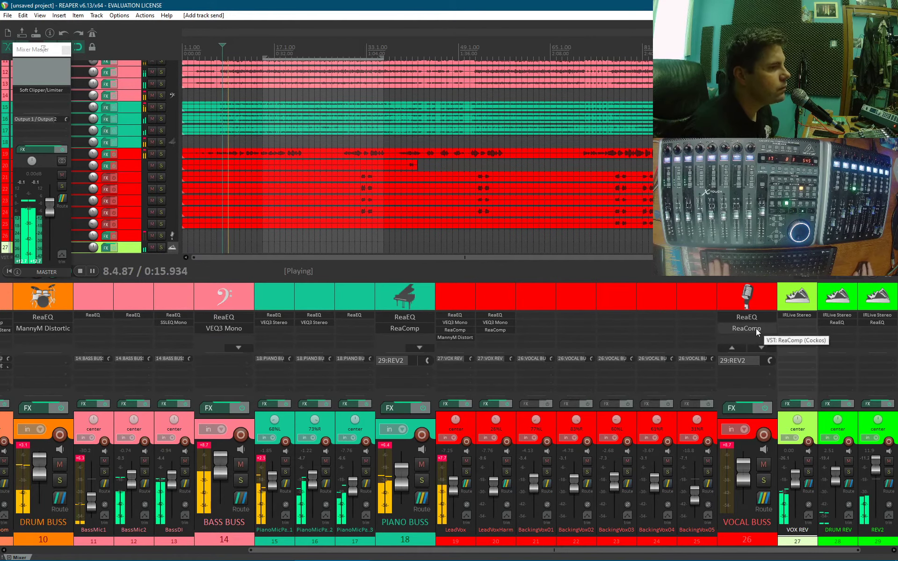
Copy a ReaEQ onto VOX REV after the reverb and set its band 3 to about 1799 Hz and -3.7 dB
{"action": "left_click_drag", "start_coordinate": [756, 328], "coordinate": [799, 321]}
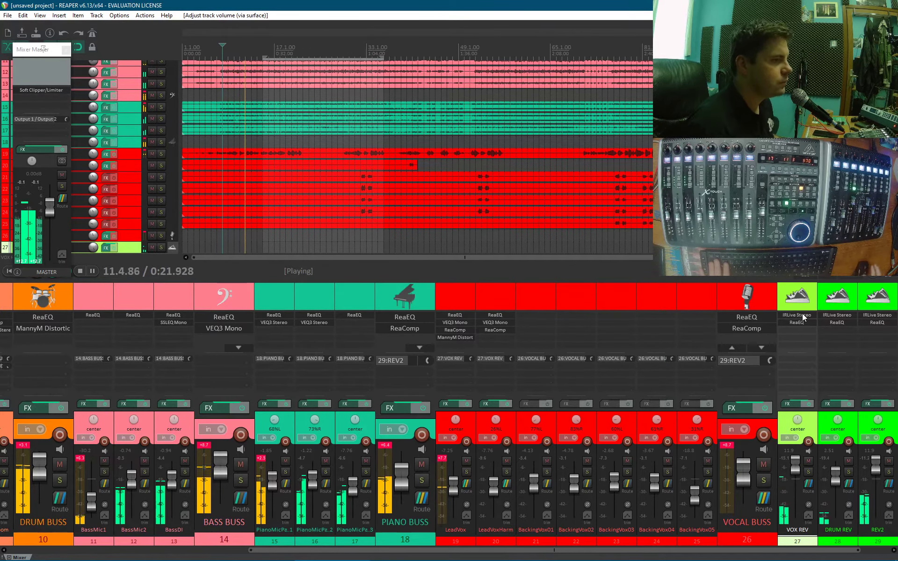
{"action": "left_click", "coordinate": [797, 323]}
{"action": "left_click", "coordinate": [797, 323]}
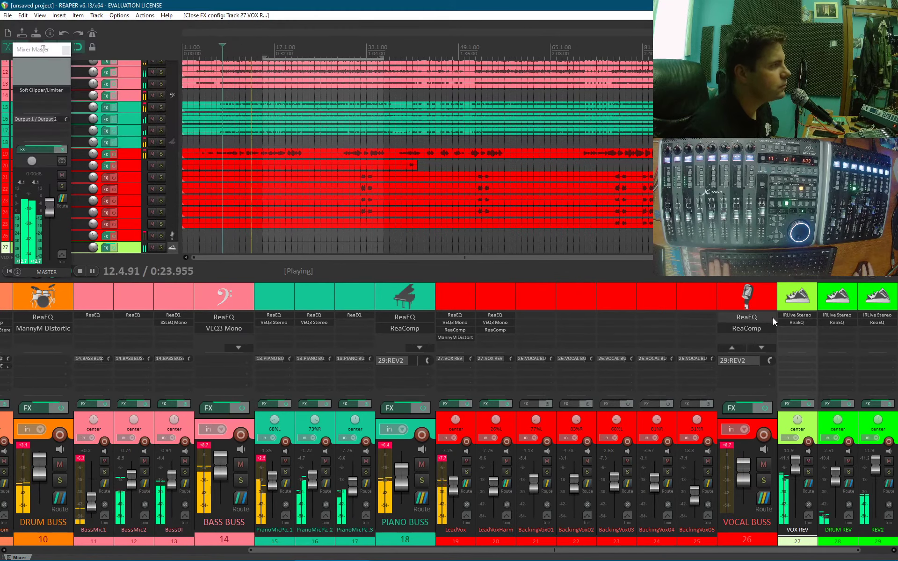
{"action": "left_click", "coordinate": [800, 323]}
{"action": "left_click_drag", "start_coordinate": [103, 93], "coordinate": [145, 97]}
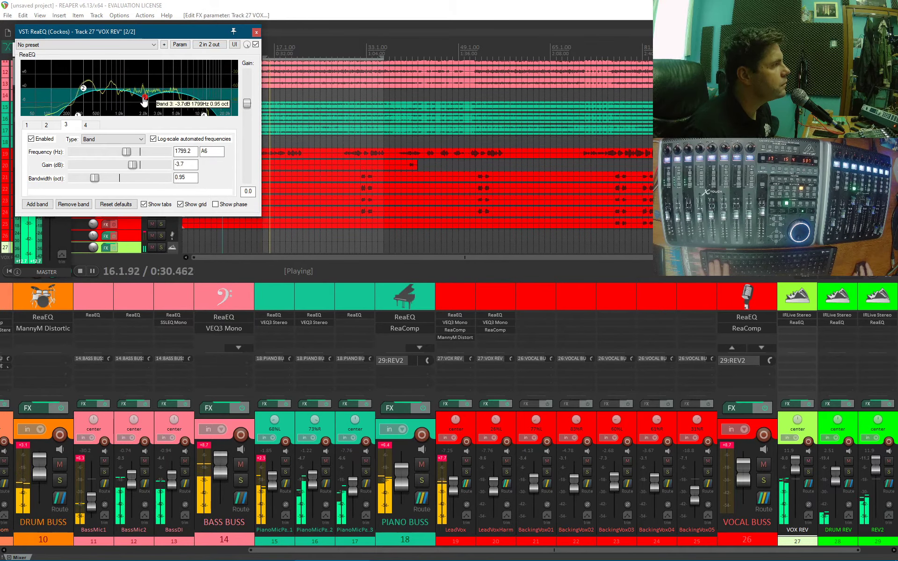
{"action": "left_click", "coordinate": [256, 32]}
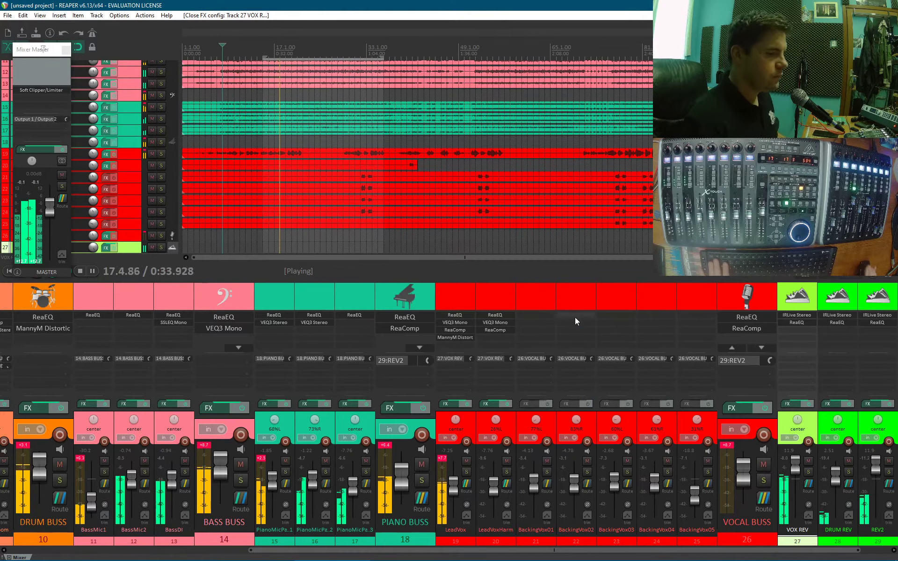
Lower the VOX REV track's volume to about -9 dB while the mix plays
{"action": "scroll", "coordinate": [793, 467], "scroll_direction": "down", "scroll_amount": 10}
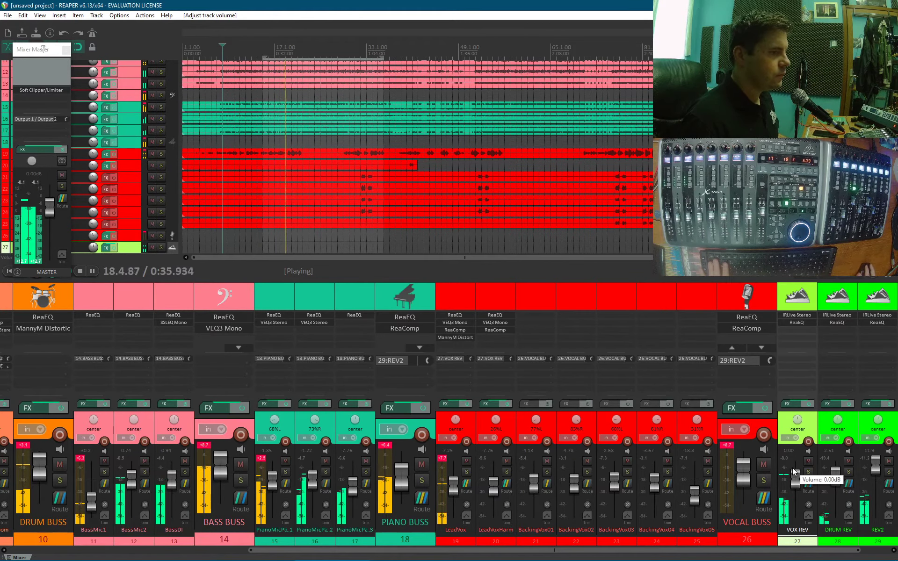
{"action": "scroll", "coordinate": [792, 468], "scroll_direction": "down", "scroll_amount": 15}
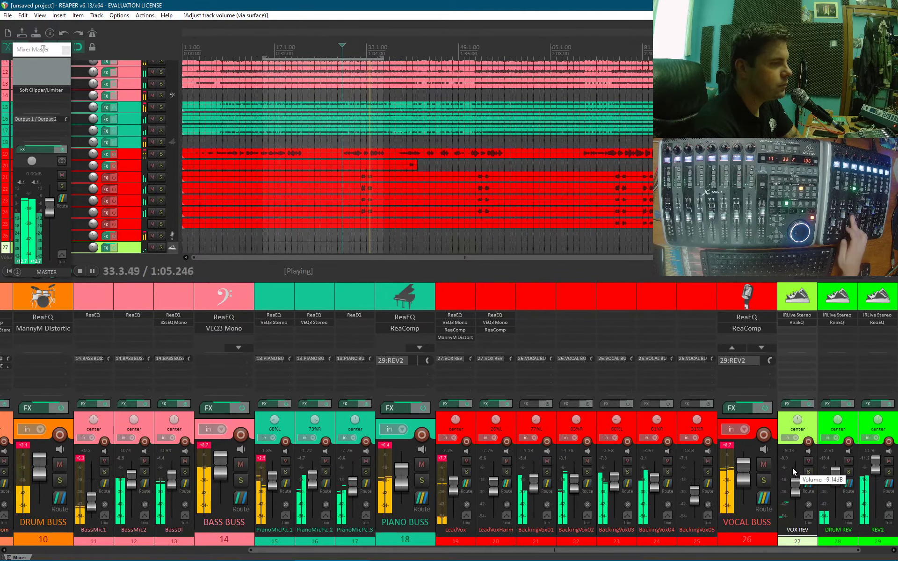
Check the mix with VOCAL BUSS muted, toggle its solo on and off, and unmute it
{"action": "left_click", "coordinate": [765, 464]}
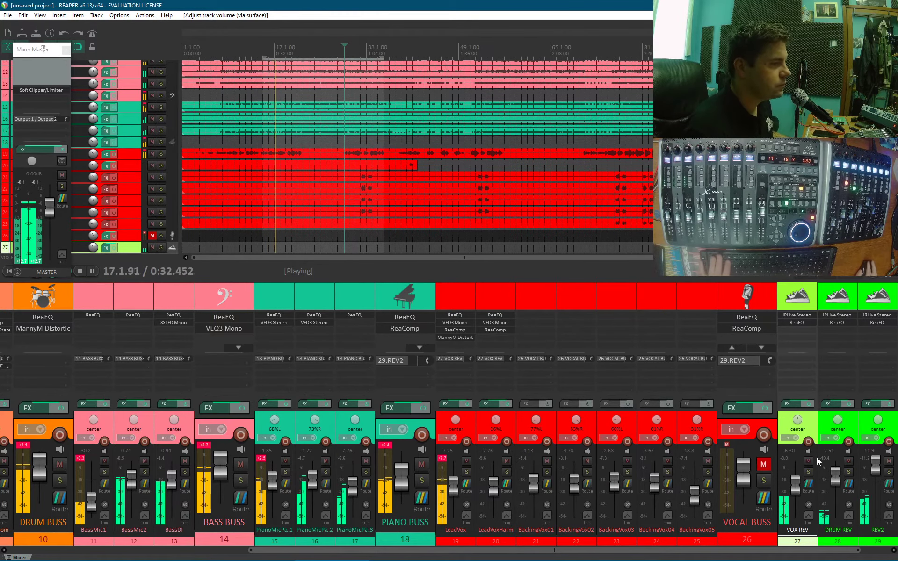
{"action": "left_click", "coordinate": [764, 480]}
{"action": "left_click", "coordinate": [764, 480]}
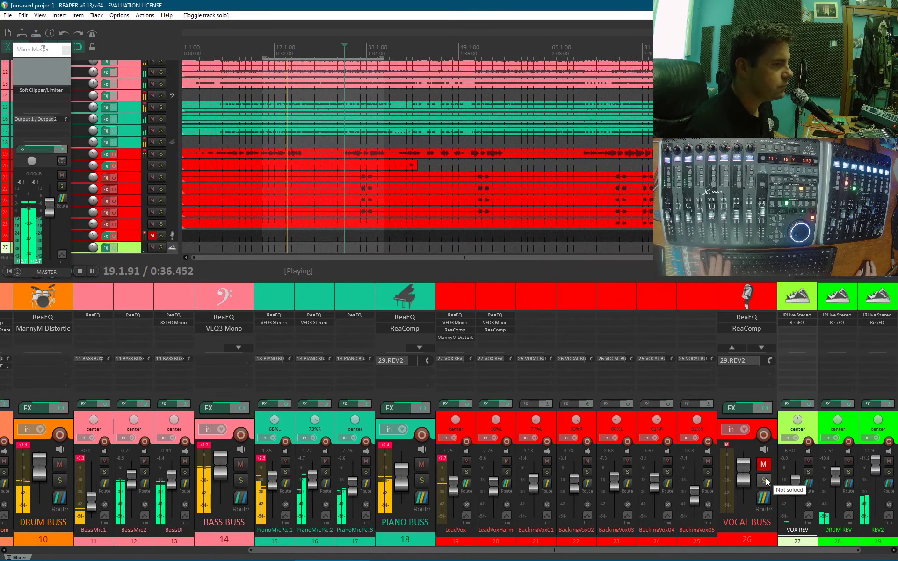
{"action": "left_click", "coordinate": [767, 463]}
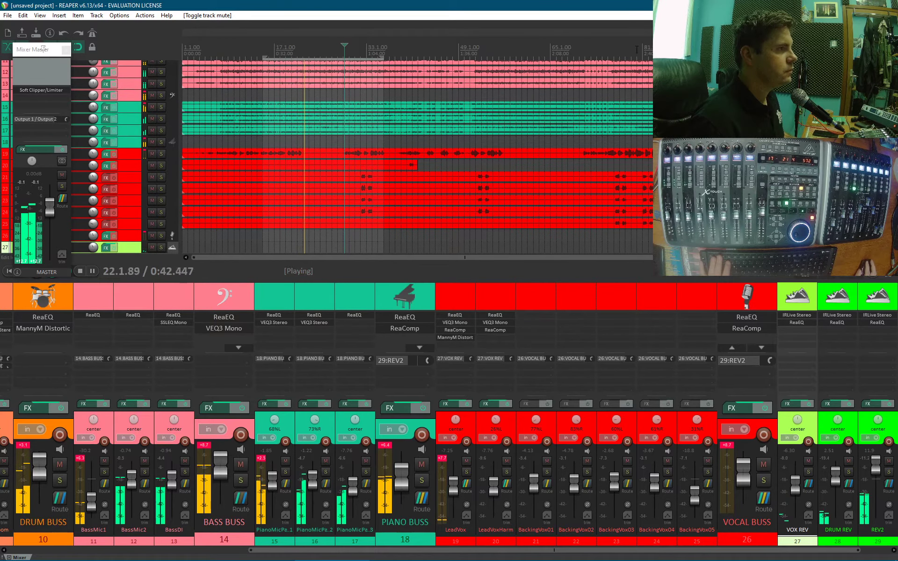
Move the time selection to around bar 81, listen to the mix there, and stop playback
{"action": "key", "text": "Escape"}
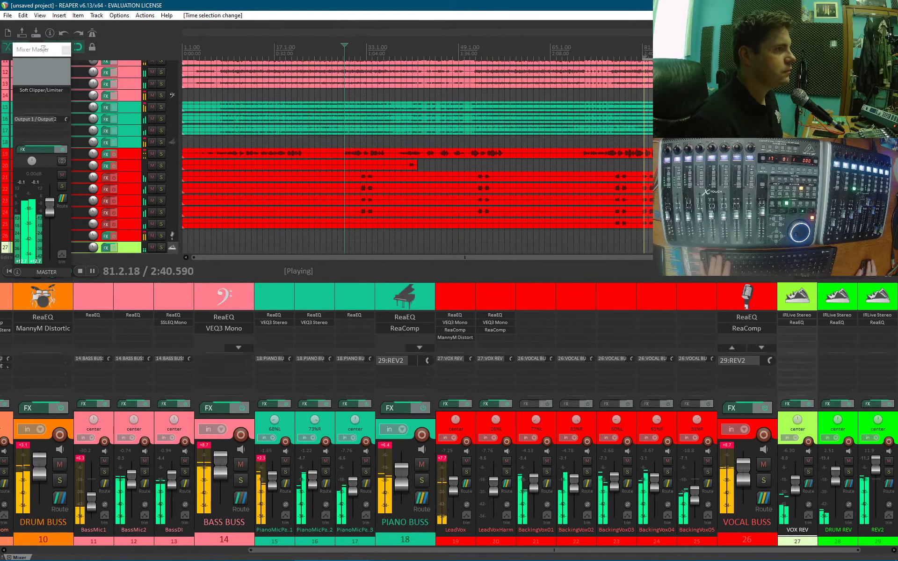
{"action": "key", "text": "space"}
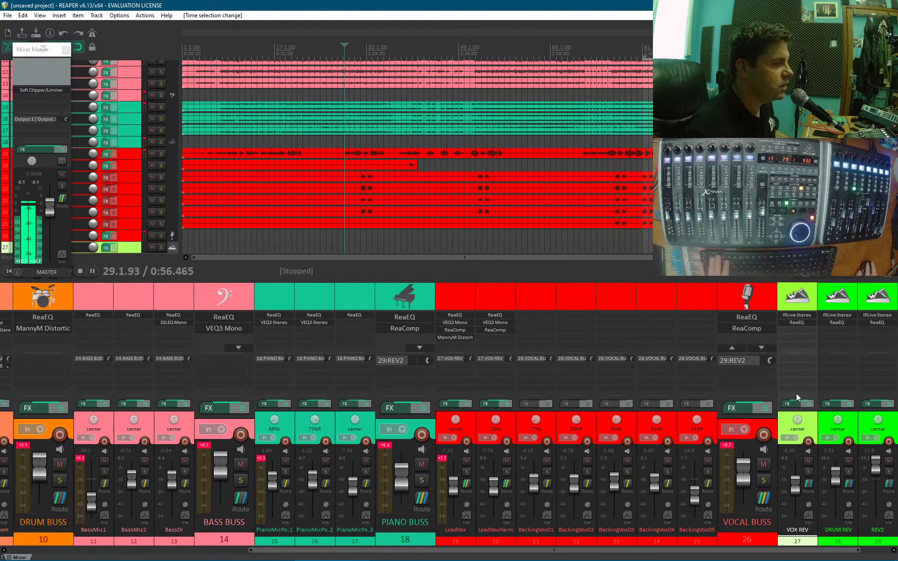
Resume playback and review the routing settings and receives of the VOX REV track
{"action": "key", "text": "space"}
{"action": "left_click", "coordinate": [808, 488]}
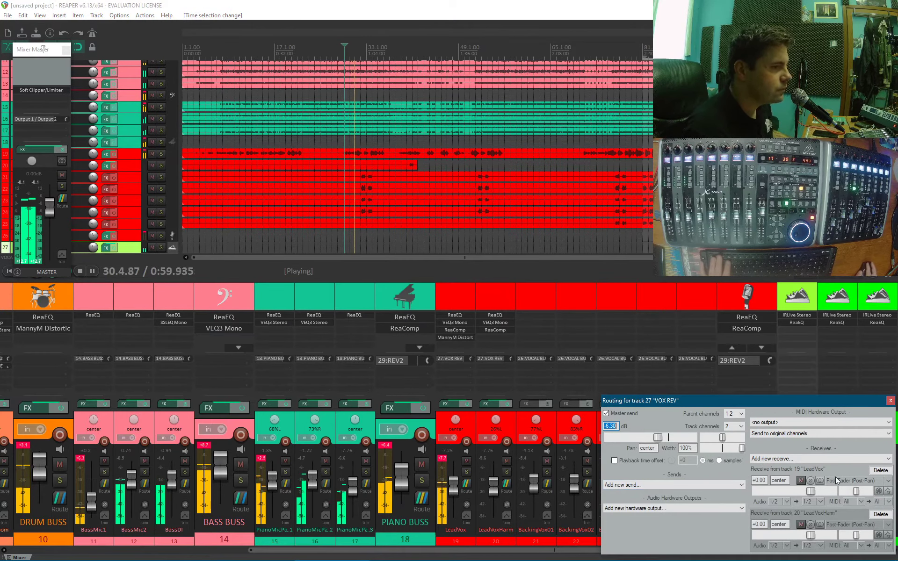
{"action": "left_click_drag", "start_coordinate": [794, 400], "coordinate": [494, 318]}
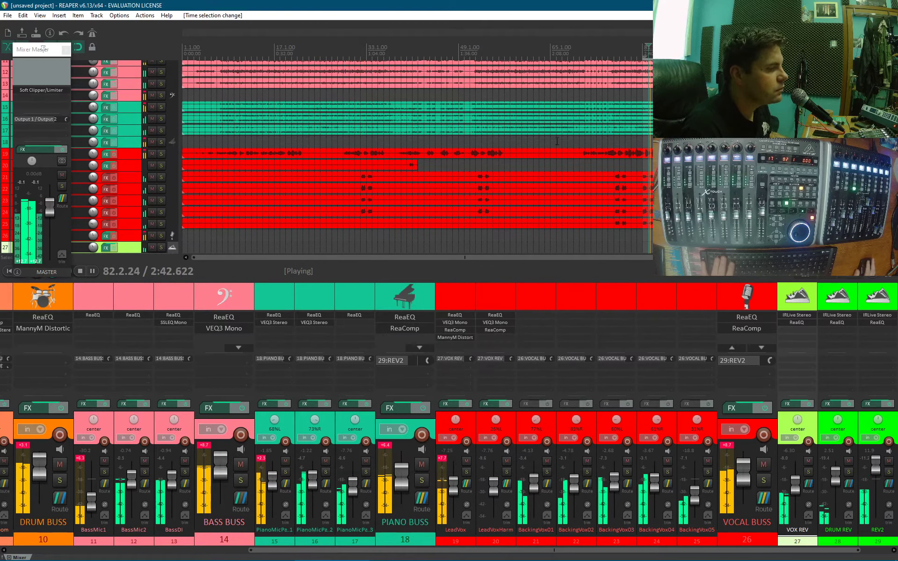
Toggle the mute on VOCAL BUSS's send to REV2 to compare, and lower that send to about -10.94 dB
{"action": "left_click", "coordinate": [760, 499]}
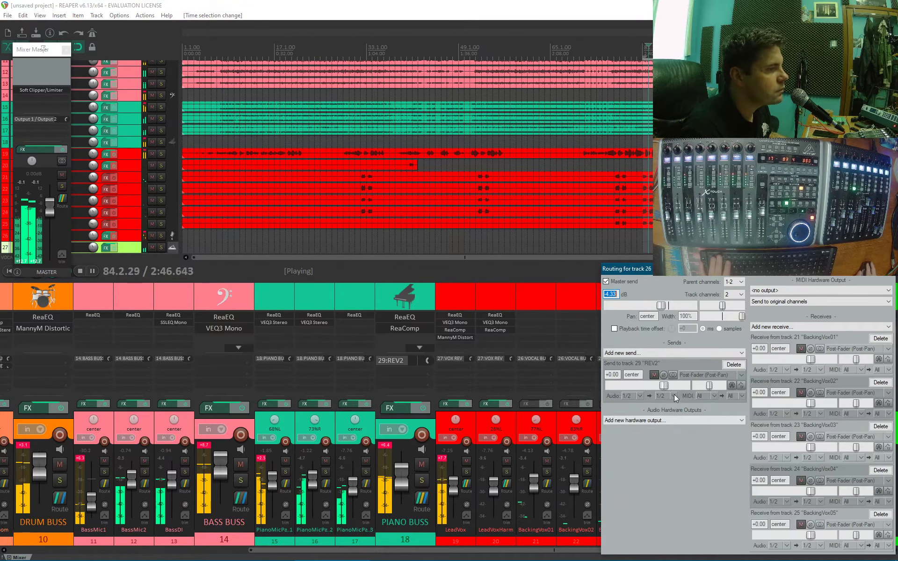
{"action": "left_click", "coordinate": [654, 374]}
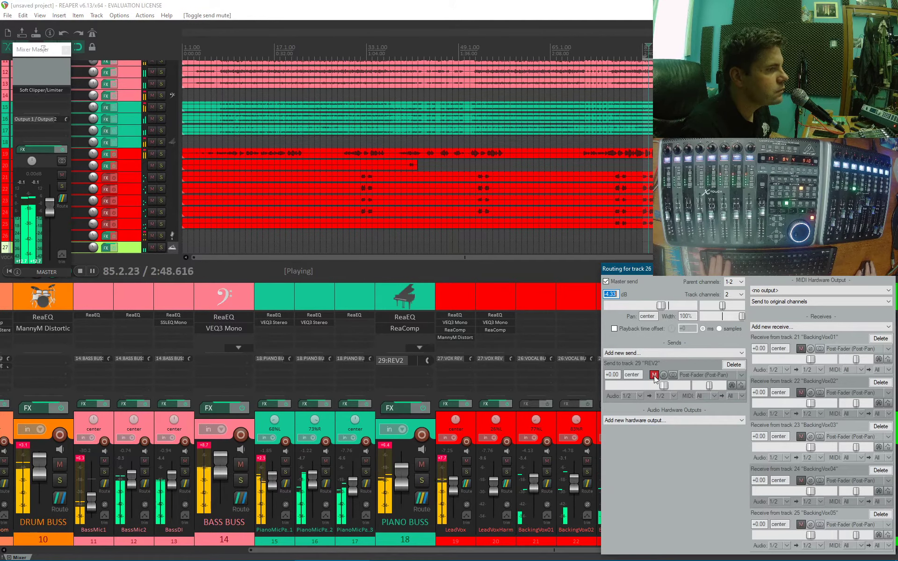
{"action": "left_click", "coordinate": [654, 374]}
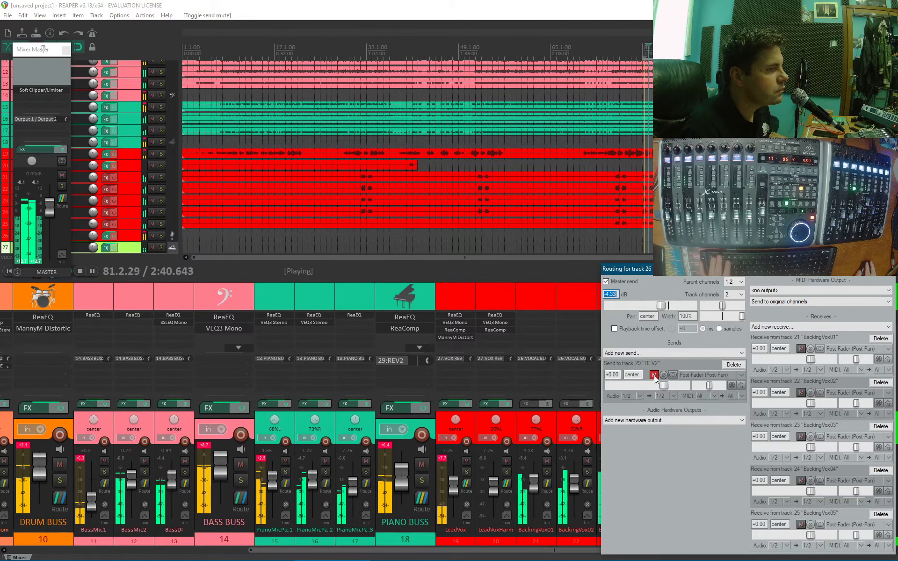
{"action": "left_click_drag", "start_coordinate": [664, 384], "coordinate": [632, 389]}
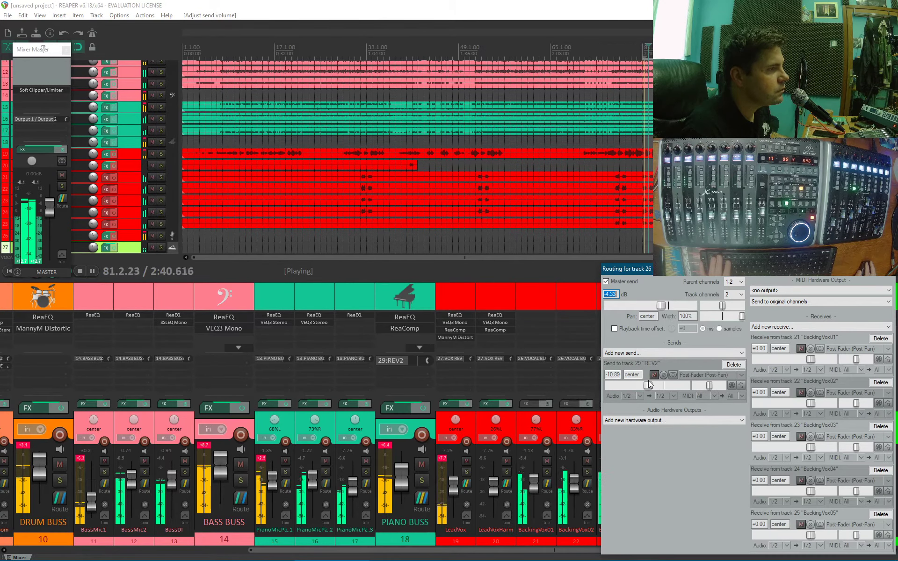
{"action": "mouse_move", "coordinate": [651, 387]}
{"action": "left_mouse_down"}
{"action": "mouse_move", "coordinate": [663, 385]}
{"action": "mouse_move", "coordinate": [655, 392]}
{"action": "left_mouse_up"}
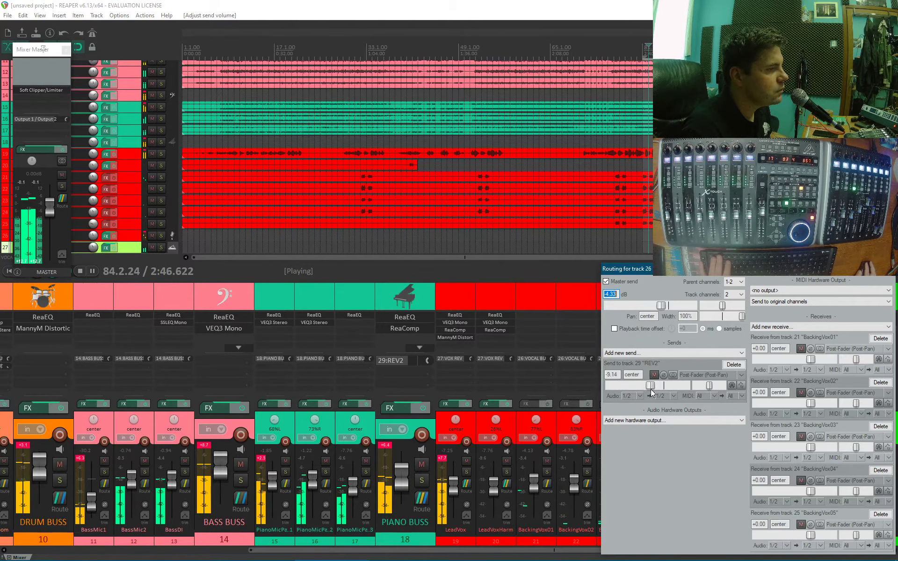
{"action": "scroll", "coordinate": [650, 390], "scroll_direction": "down", "scroll_amount": 2}
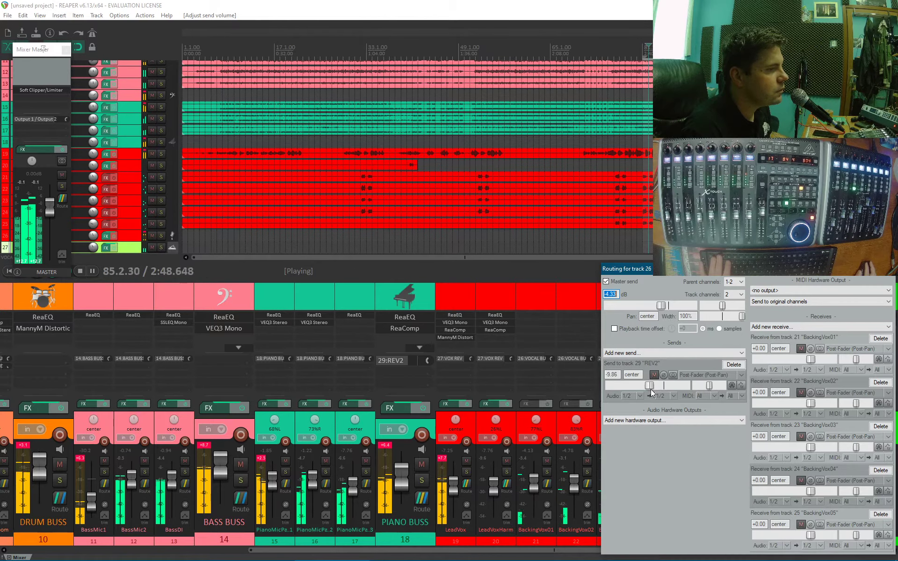
{"action": "scroll", "coordinate": [650, 389], "scroll_direction": "down", "scroll_amount": 1}
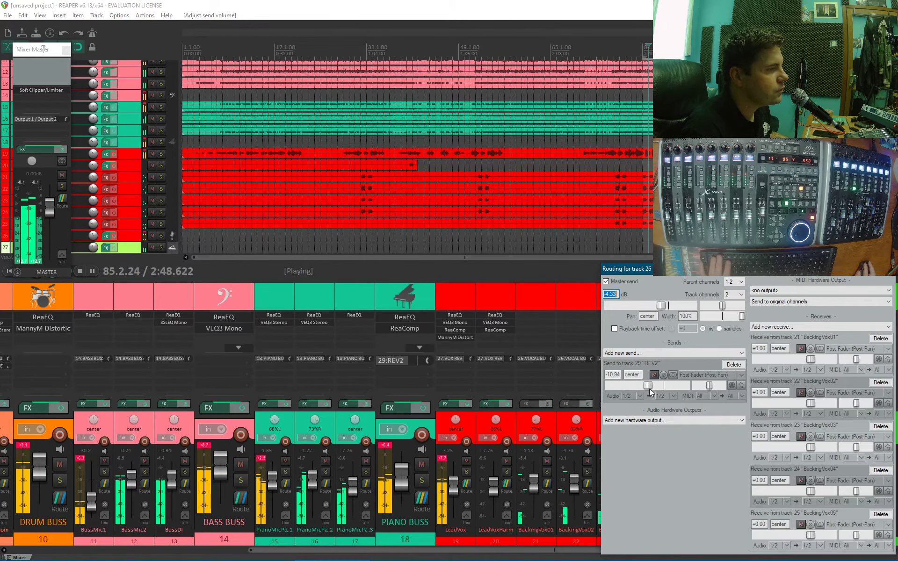
{"action": "left_click_drag", "start_coordinate": [872, 268], "coordinate": [617, 216]}
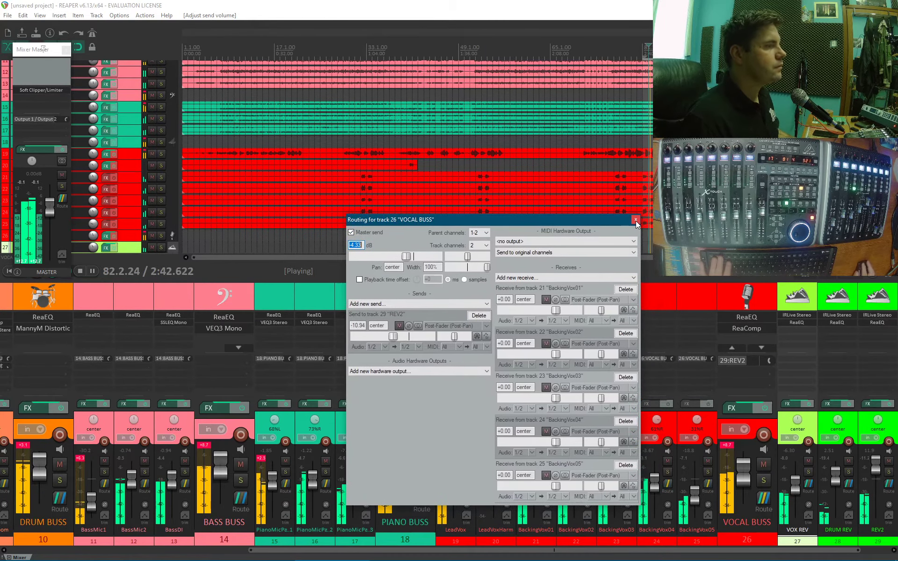
{"action": "left_click", "coordinate": [635, 219]}
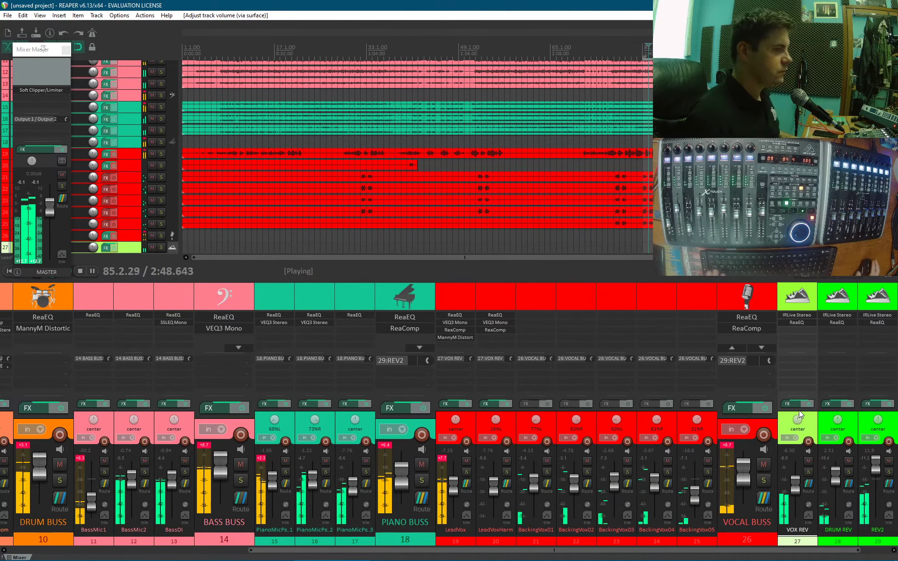
Play the mix from around bar 14 and add a send from LeadVox to the DELAY track
{"action": "left_click", "coordinate": [258, 80]}
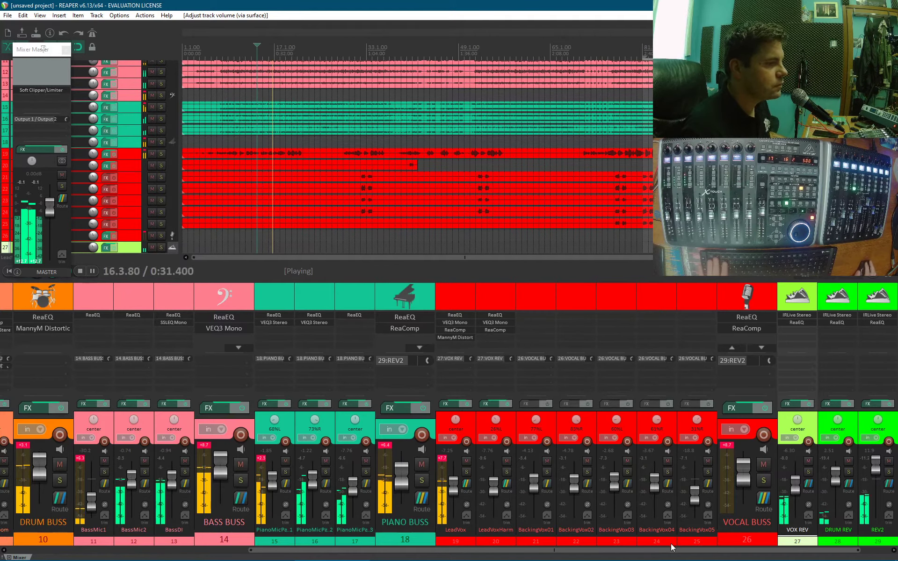
{"action": "scroll", "coordinate": [660, 550], "scroll_direction": "right", "scroll_amount": 1}
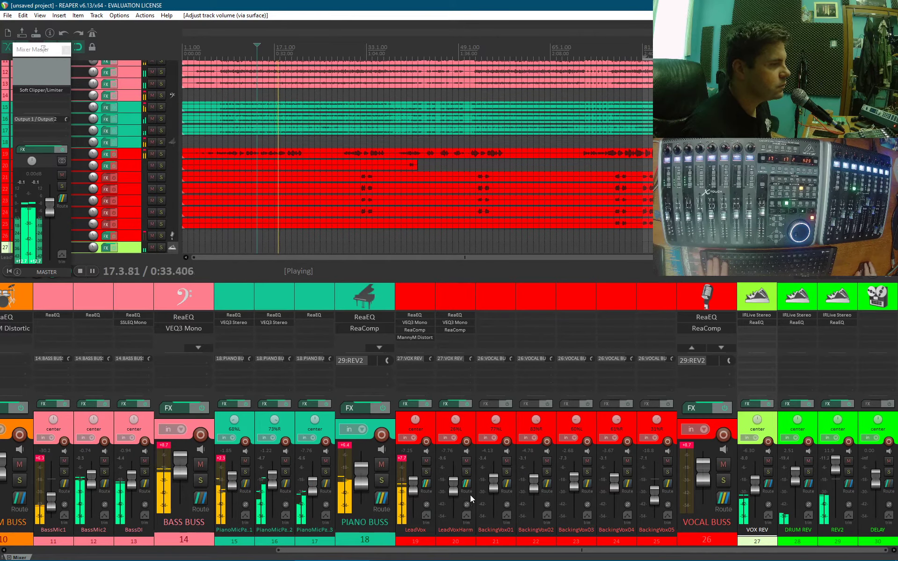
{"action": "left_click", "coordinate": [428, 484]}
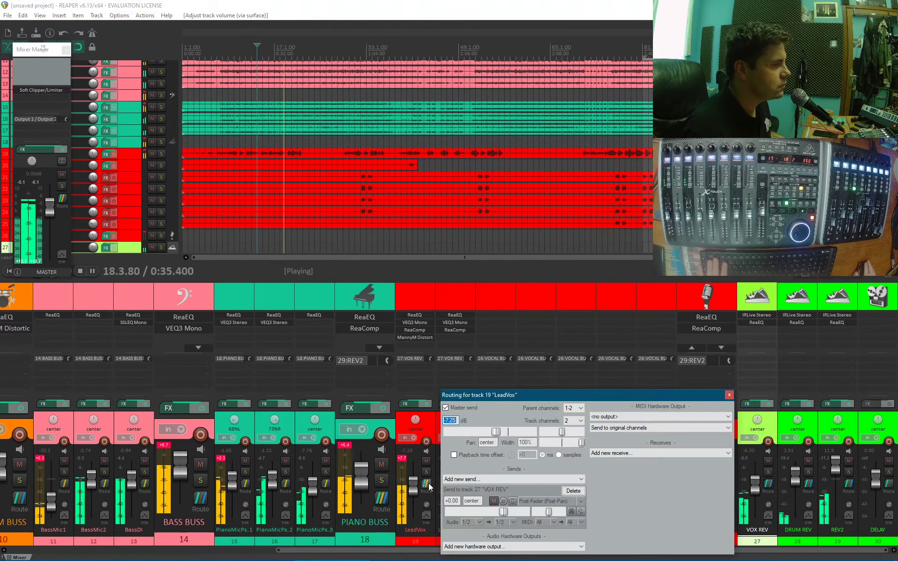
{"action": "left_click", "coordinate": [485, 477]}
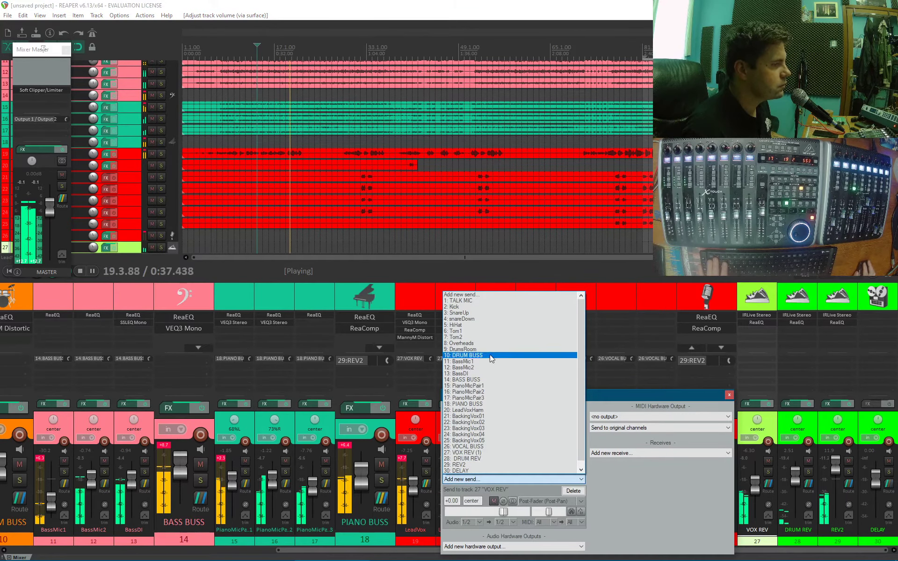
{"action": "left_click", "coordinate": [477, 470]}
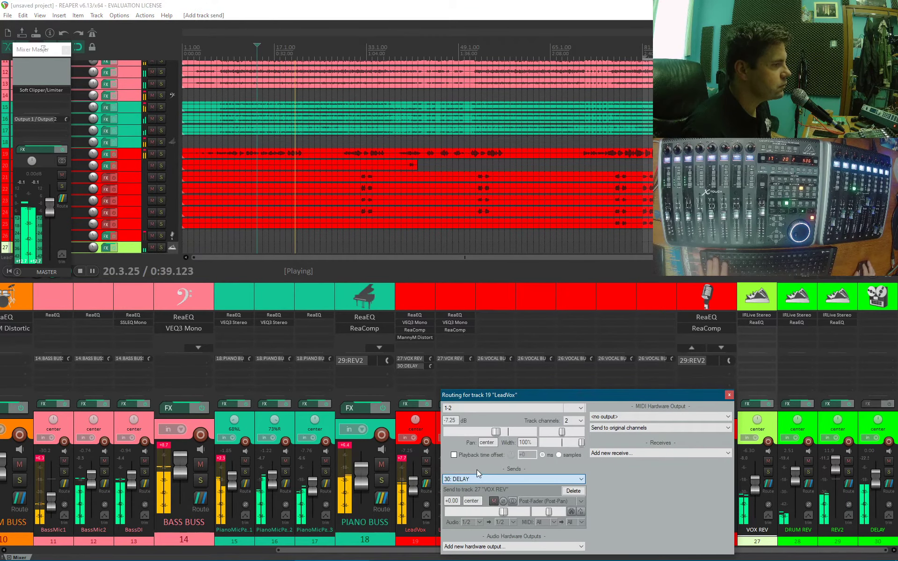
{"action": "left_click", "coordinate": [729, 352]}
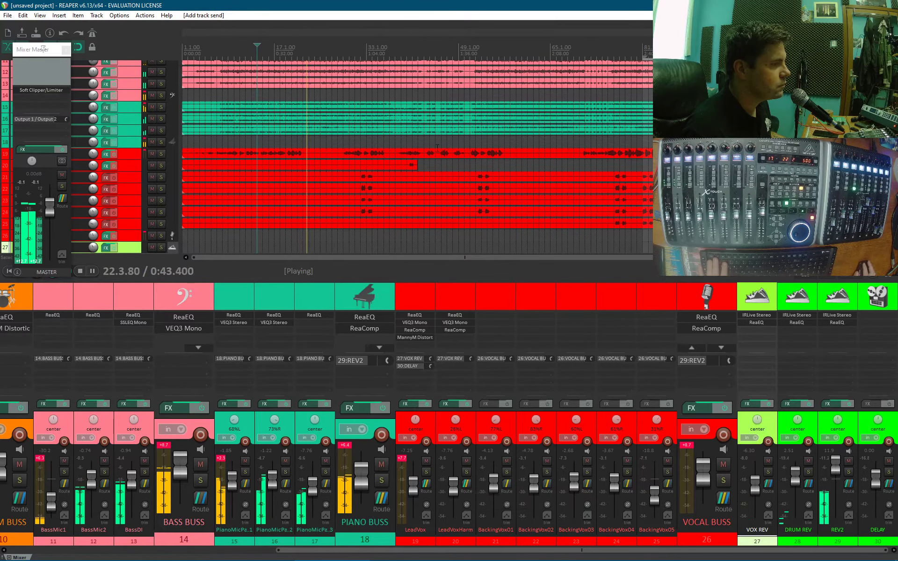
Loop the passage around bar 40, drop LeadVoxHarm's volume to about -55 dB and delete its send to VOX REV
{"action": "left_click_drag", "start_coordinate": [407, 51], "coordinate": [418, 51]}
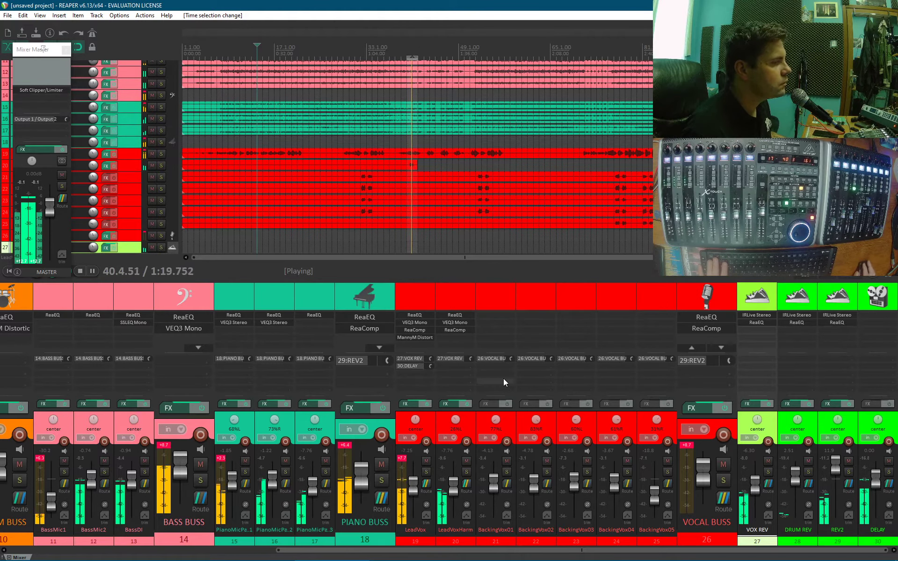
{"action": "mouse_move", "coordinate": [453, 487]}
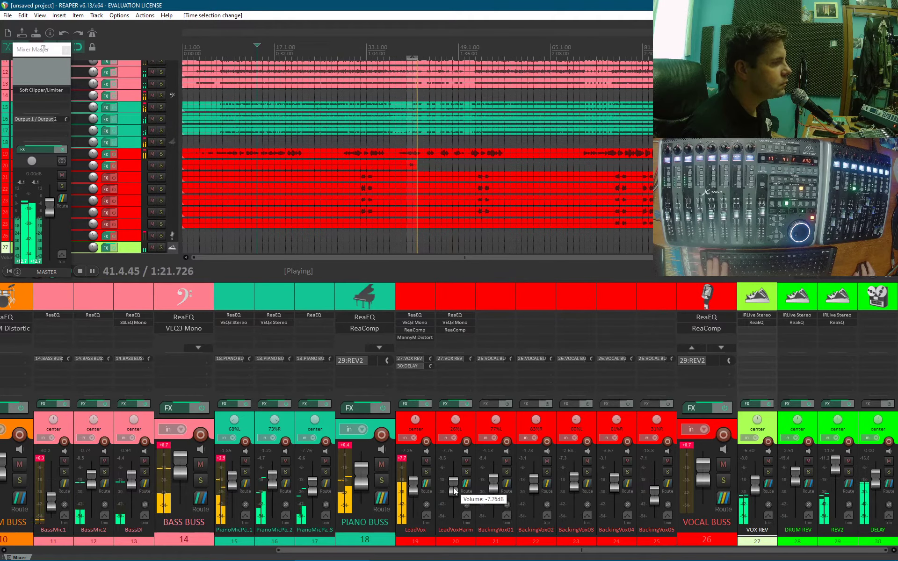
{"action": "left_click_drag", "start_coordinate": [453, 488], "coordinate": [452, 515]}
{"action": "left_click", "coordinate": [465, 489]}
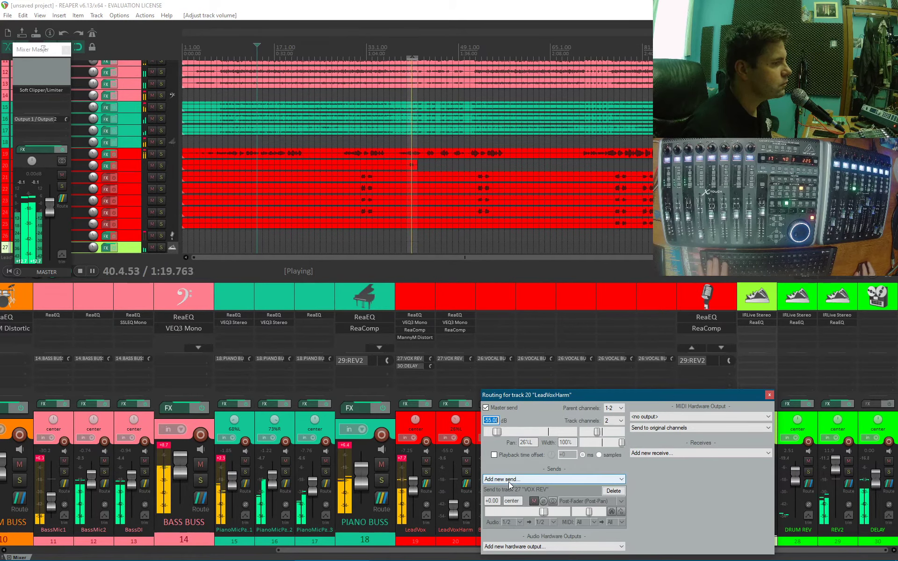
{"action": "left_click", "coordinate": [607, 491]}
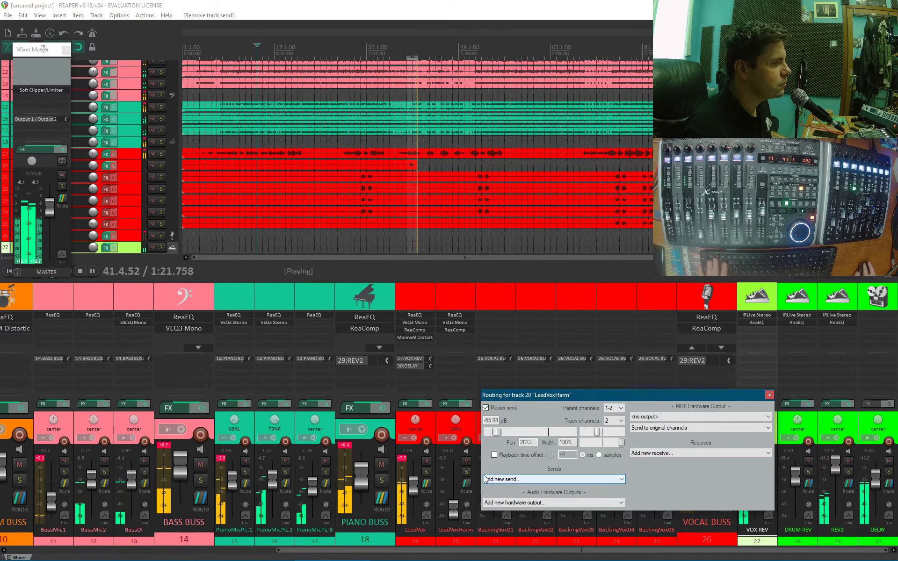
Mute LeadVox, toggle LeadVoxHarm's mute on and off, and raise LeadVoxHarm's volume to about +4.28 dB
{"action": "left_click", "coordinate": [467, 462]}
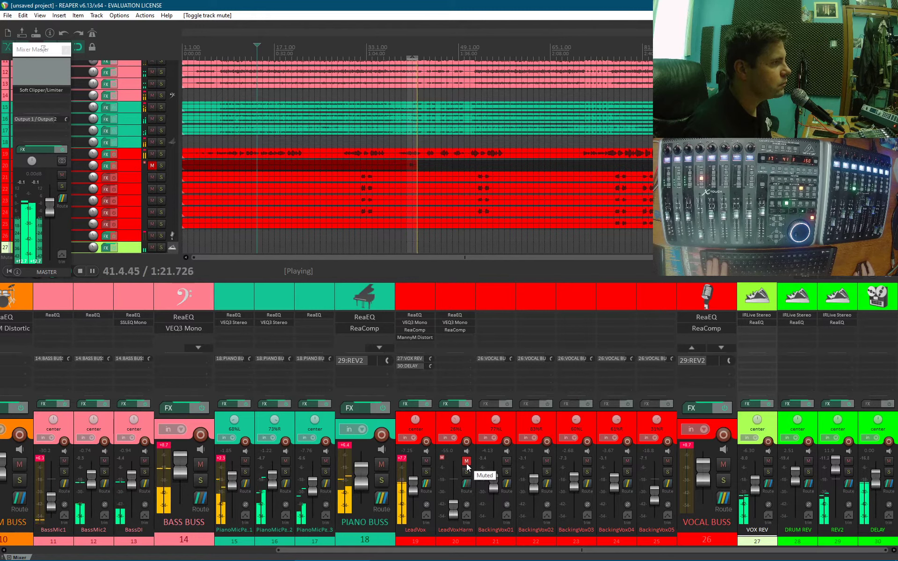
{"action": "left_click", "coordinate": [426, 462]}
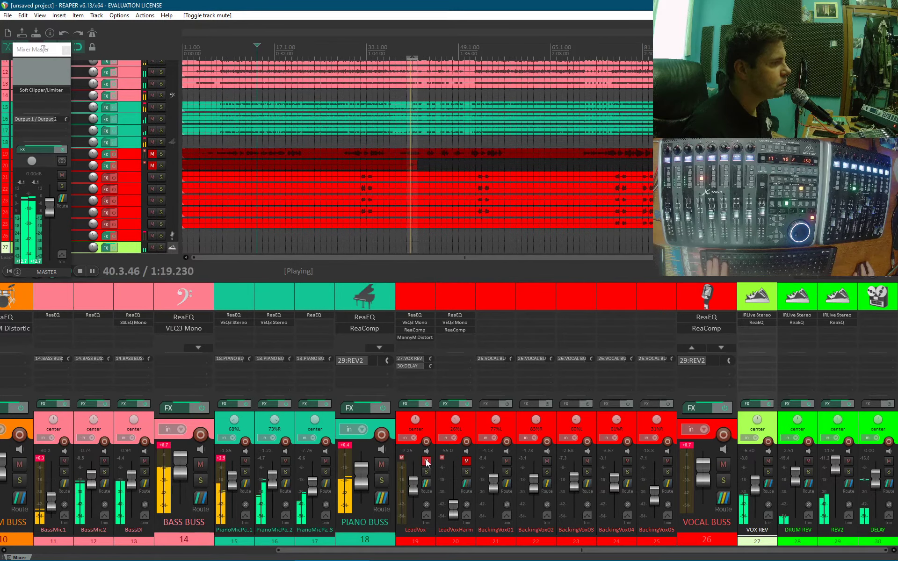
{"action": "left_click", "coordinate": [467, 462]}
{"action": "left_click_drag", "start_coordinate": [457, 504], "coordinate": [453, 475]}
{"action": "left_click", "coordinate": [453, 474]}
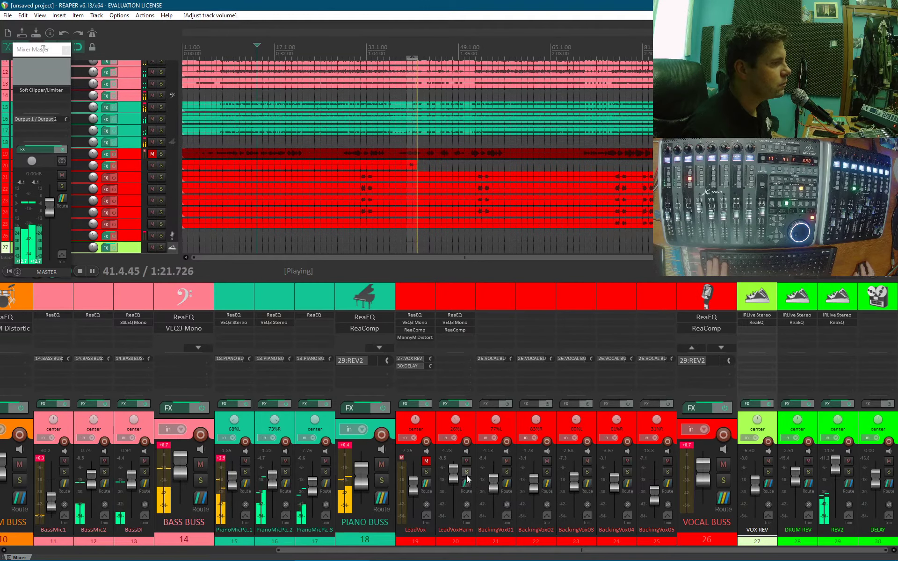
Add a send from LeadVoxHarm to VOX REV and set the send volume to about -0.61 dB
{"action": "left_click", "coordinate": [467, 485]}
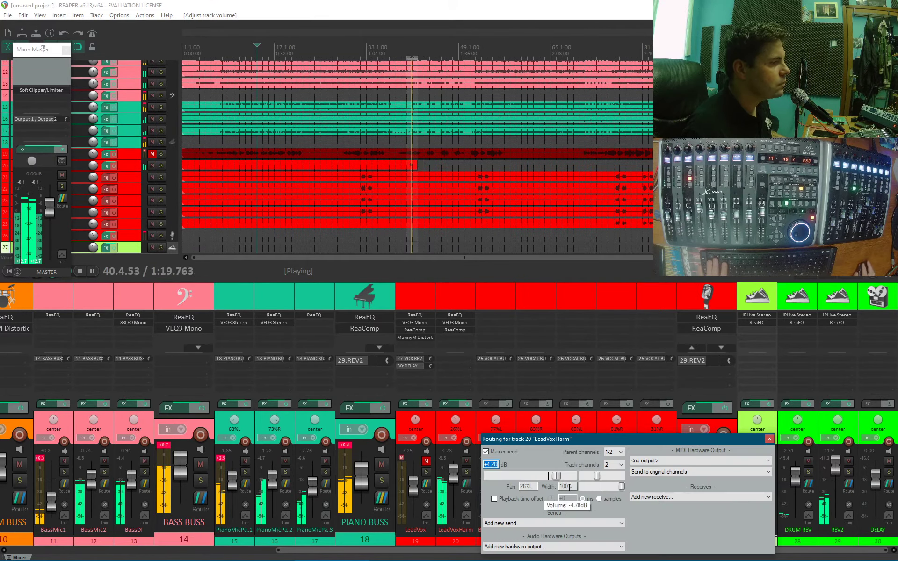
{"action": "left_click", "coordinate": [545, 523]}
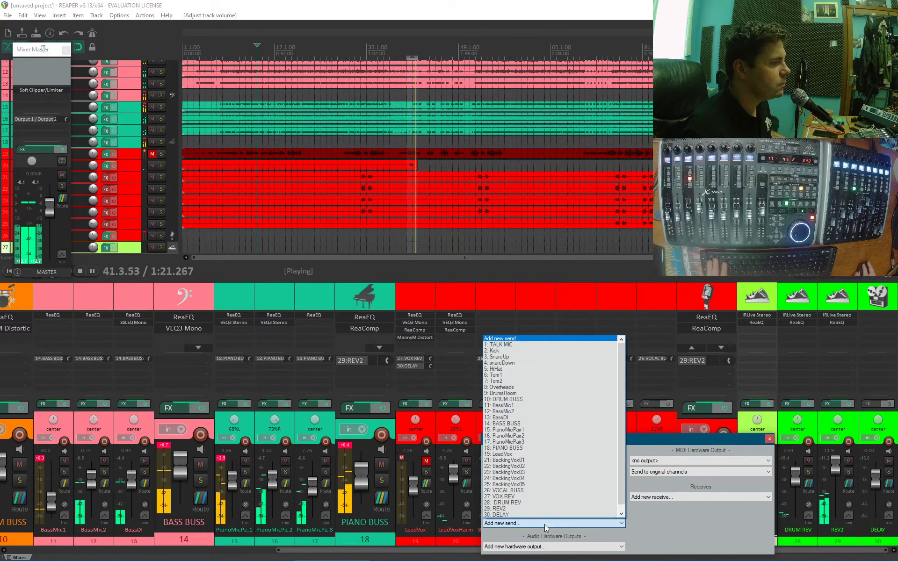
{"action": "left_click", "coordinate": [541, 498]}
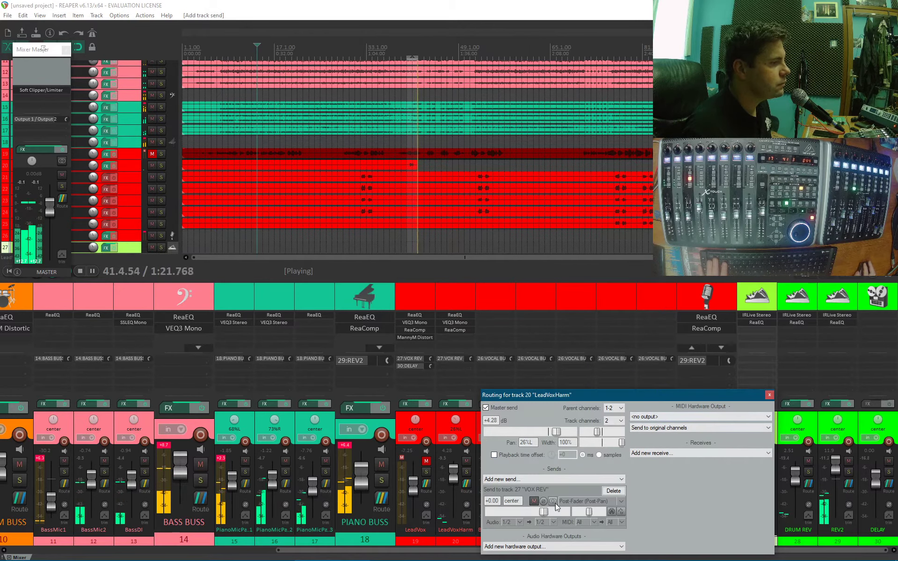
{"action": "left_click_drag", "start_coordinate": [544, 511], "coordinate": [542, 513]}
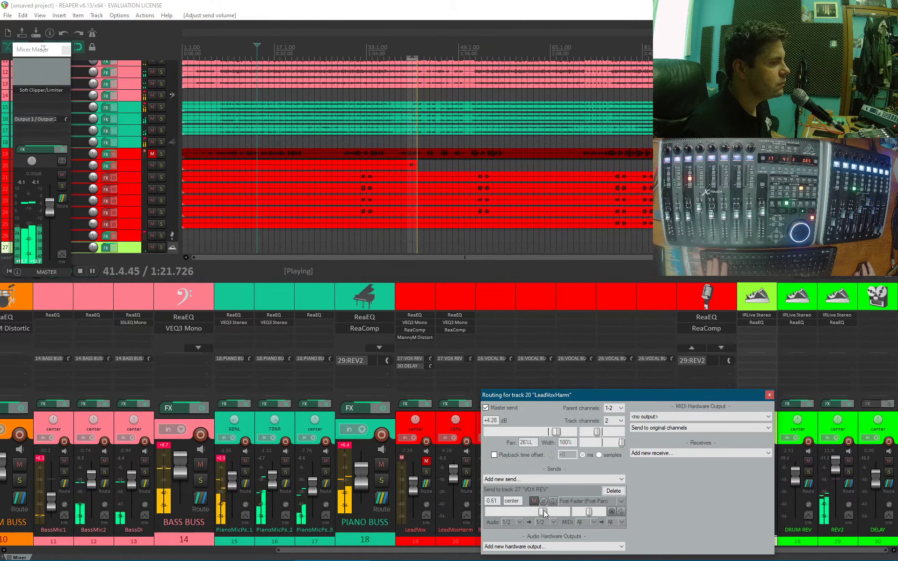
{"action": "left_click", "coordinate": [770, 395]}
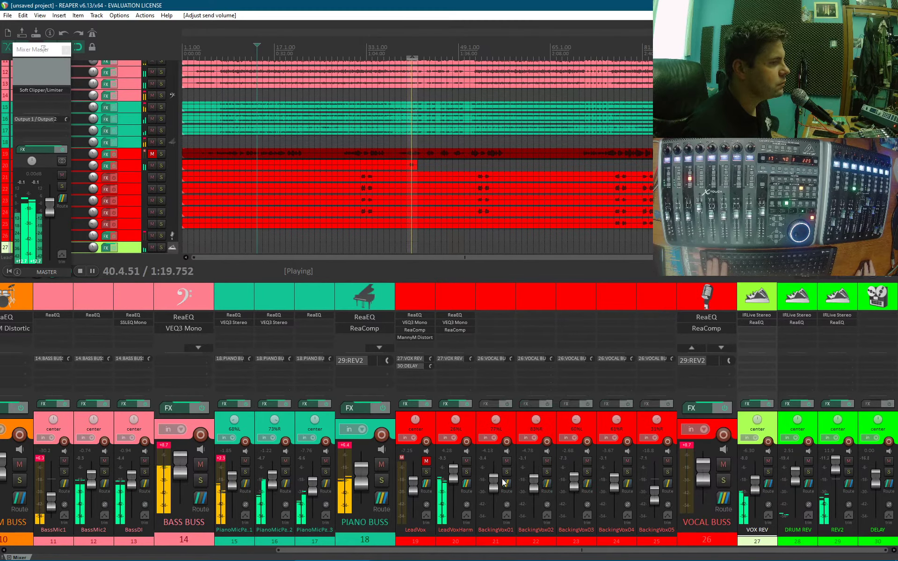
Unmute LeadVox and lower LeadVoxHarm's volume to about -2.65 dB while the passage loops
{"action": "left_click", "coordinate": [426, 461]}
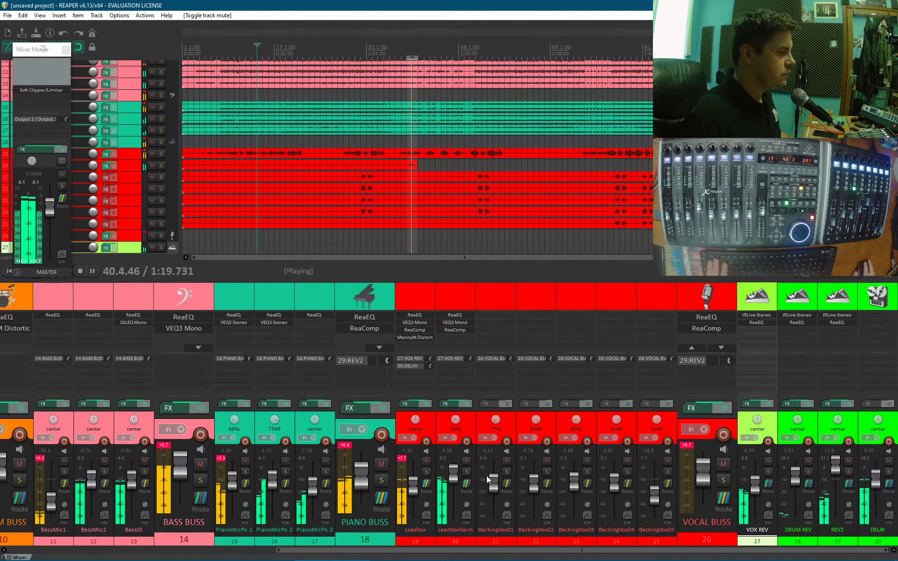
{"action": "left_click_drag", "start_coordinate": [456, 476], "coordinate": [452, 485]}
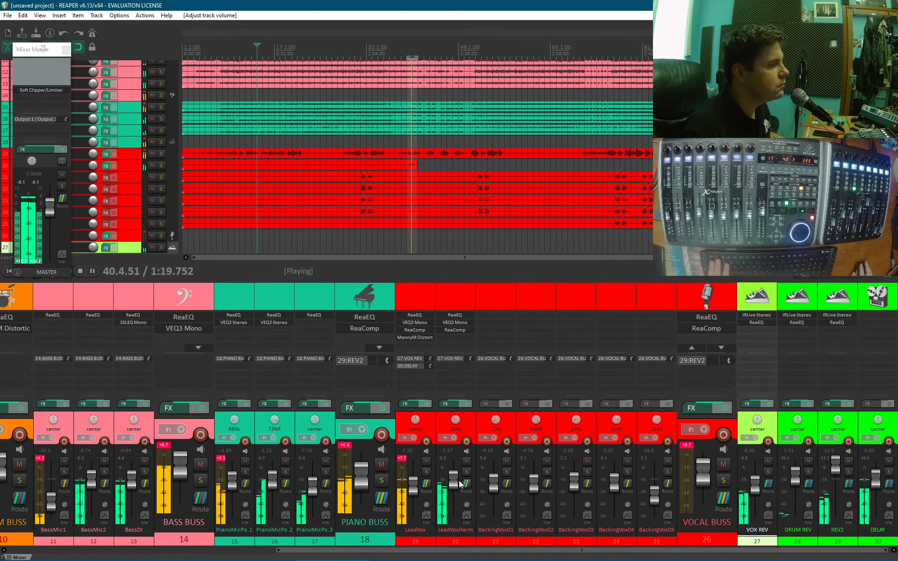
{"action": "left_click_drag", "start_coordinate": [456, 482], "coordinate": [454, 483]}
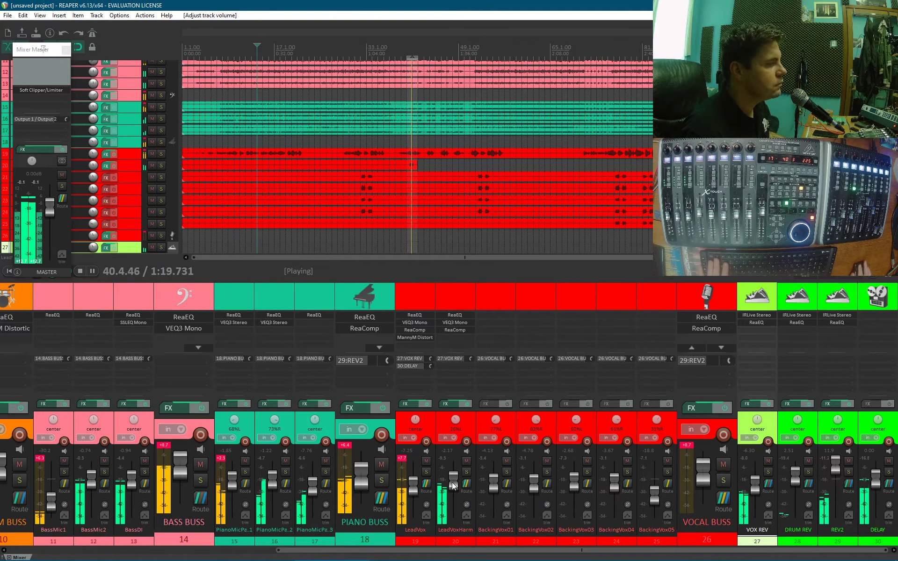
{"action": "scroll", "coordinate": [456, 486], "scroll_direction": "down", "scroll_amount": 2}
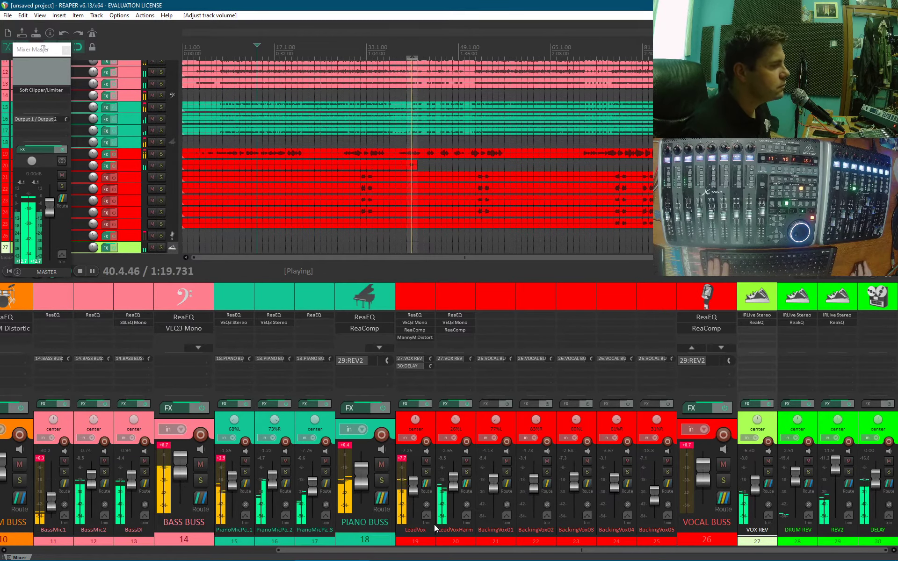
Review LeadVox's sends to VOX REV and DELAY in its routing settings
{"action": "left_click", "coordinate": [426, 483]}
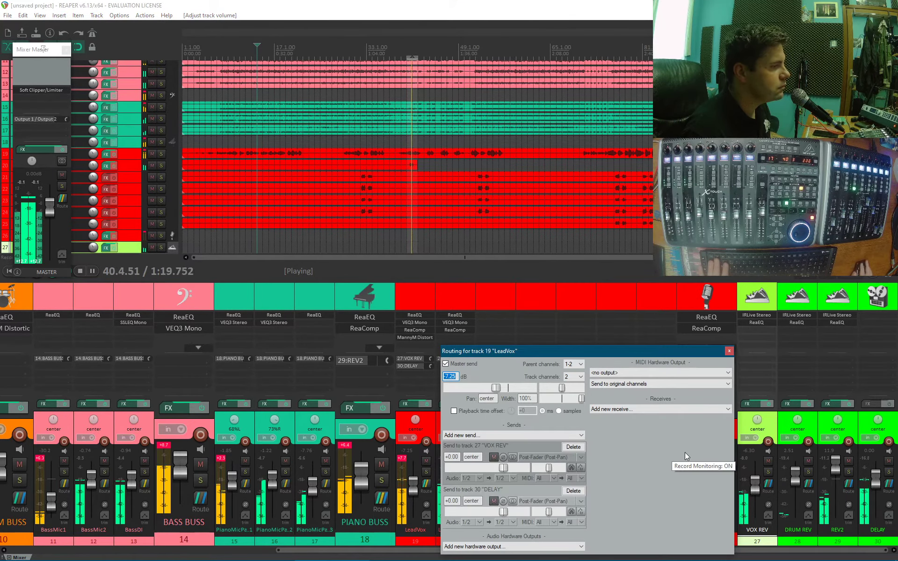
{"action": "left_click", "coordinate": [730, 351]}
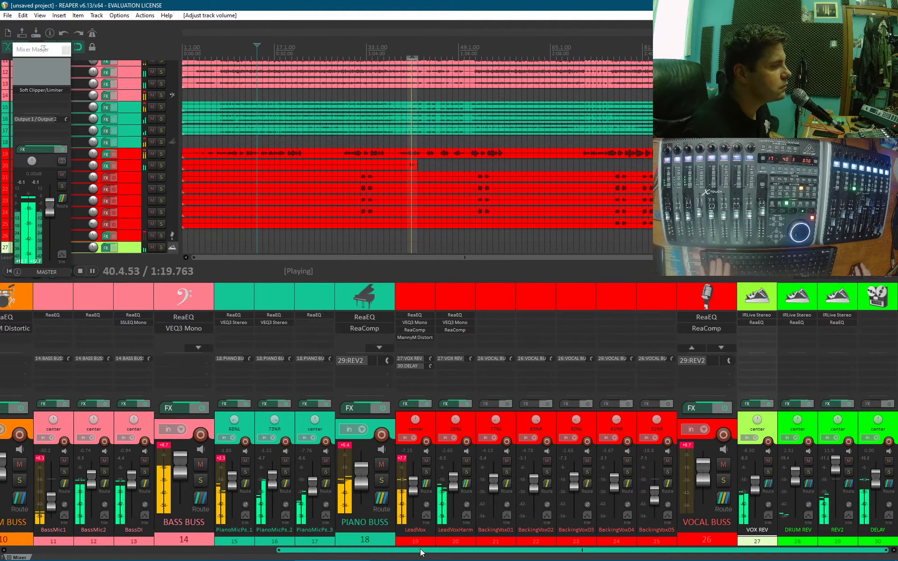
Add the H-Delay Stereo plug-in to the DELAY track
{"action": "double_click", "coordinate": [877, 316]}
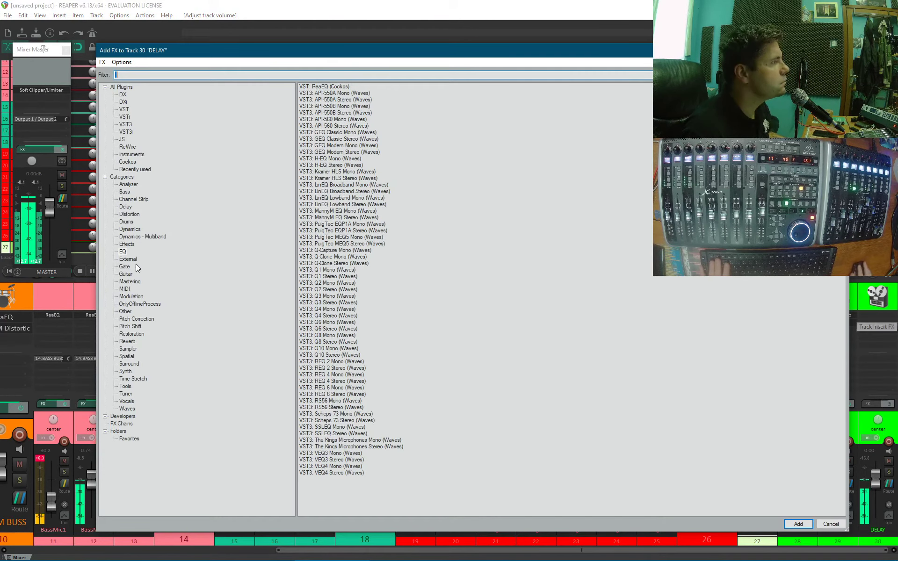
{"action": "left_click", "coordinate": [127, 207]}
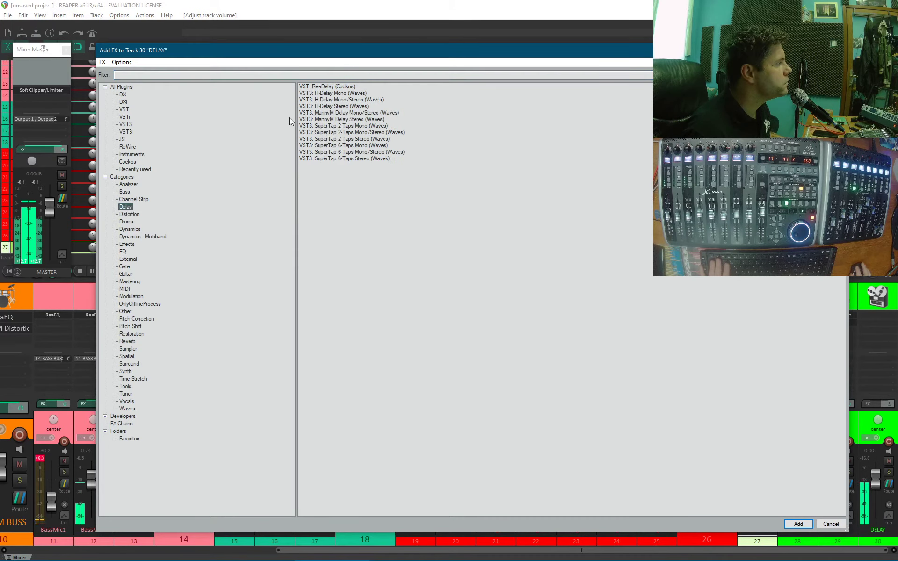
{"action": "double_click", "coordinate": [324, 107]}
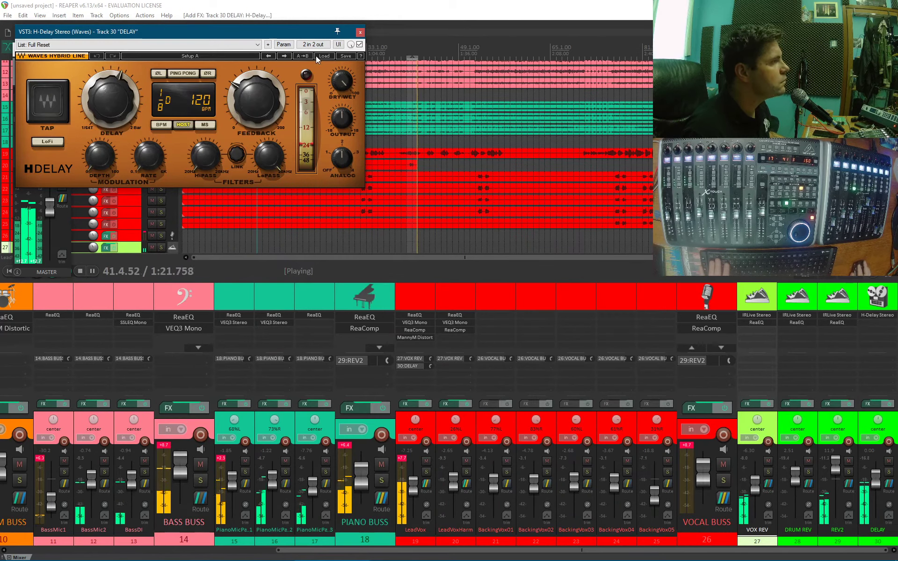
Set H-Delay's time to a plain 1/8 note, adjust its high-pass and low-pass filters, and close the plug-in
{"action": "left_click", "coordinate": [44, 102]}
{"action": "left_click", "coordinate": [44, 101]}
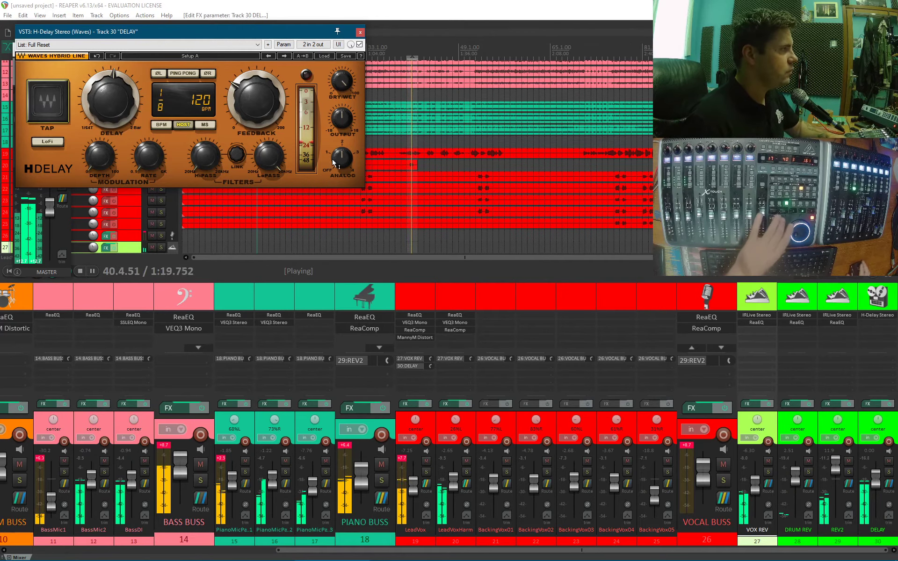
{"action": "left_click_drag", "start_coordinate": [210, 166], "coordinate": [210, 158]}
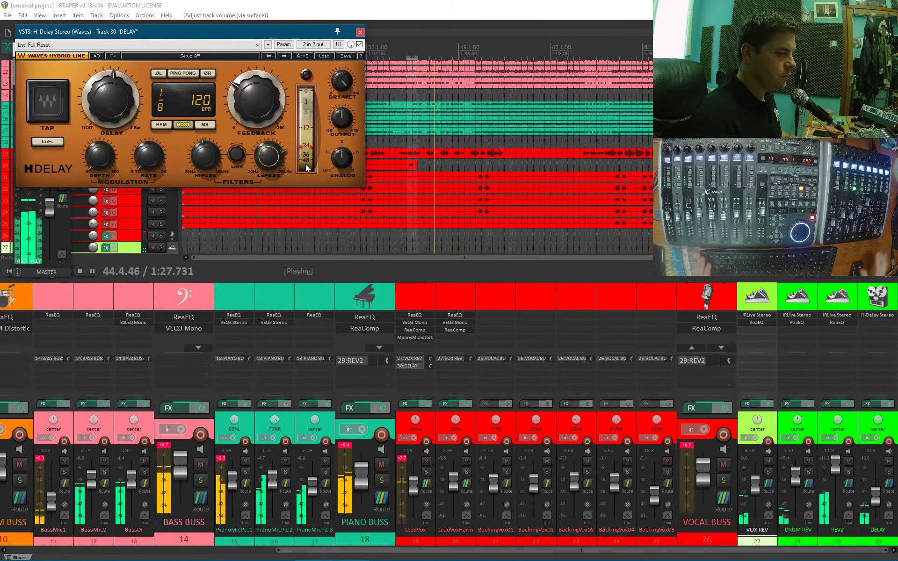
{"action": "left_click", "coordinate": [357, 32]}
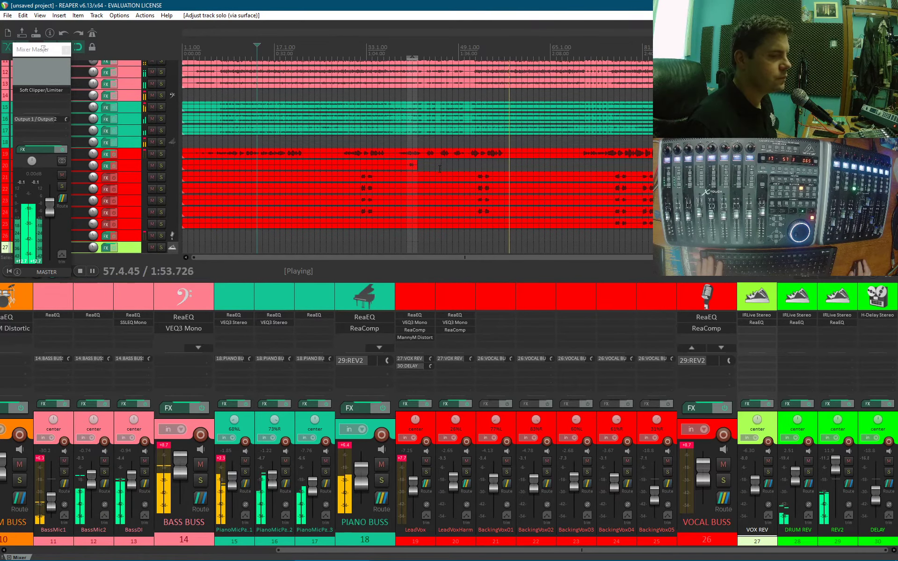
Audition the mix from about bars 74 and 70, move the floating master strip over the arrangement, and stop playback
{"action": "left_click", "coordinate": [602, 45]}
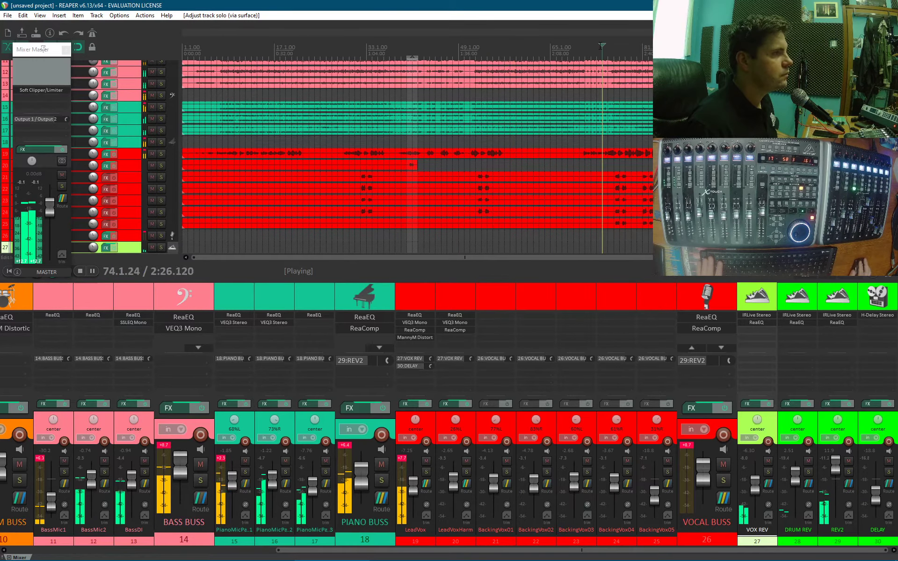
{"action": "left_click", "coordinate": [579, 46]}
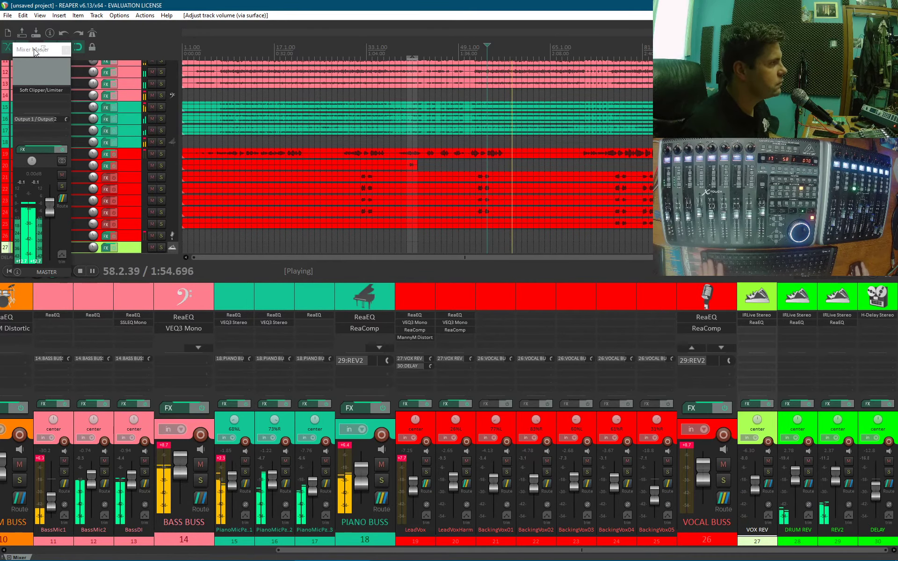
{"action": "left_click_drag", "start_coordinate": [35, 52], "coordinate": [282, 76]}
{"action": "key", "text": "space"}
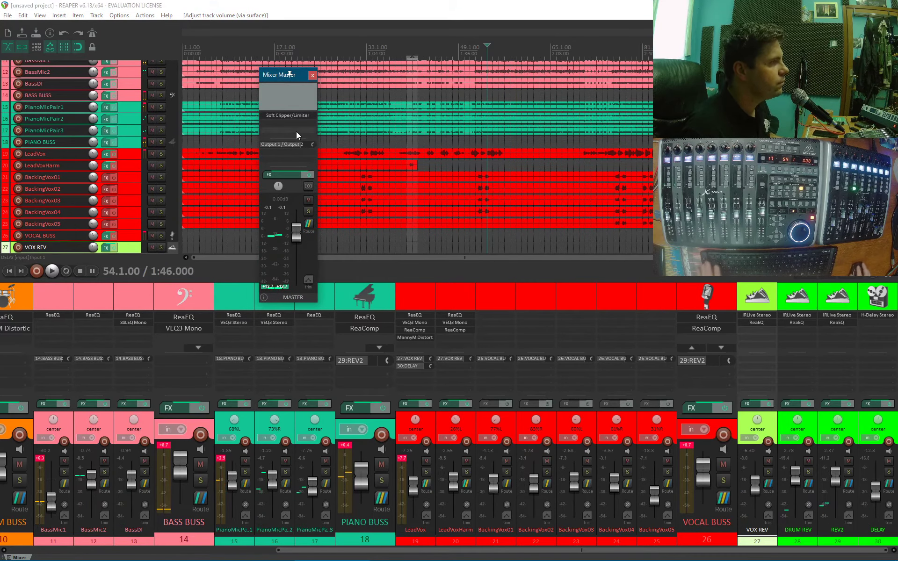
Add ReaEQ to the master track and place it before the Soft Clipper/Limiter
{"action": "double_click", "coordinate": [274, 122]}
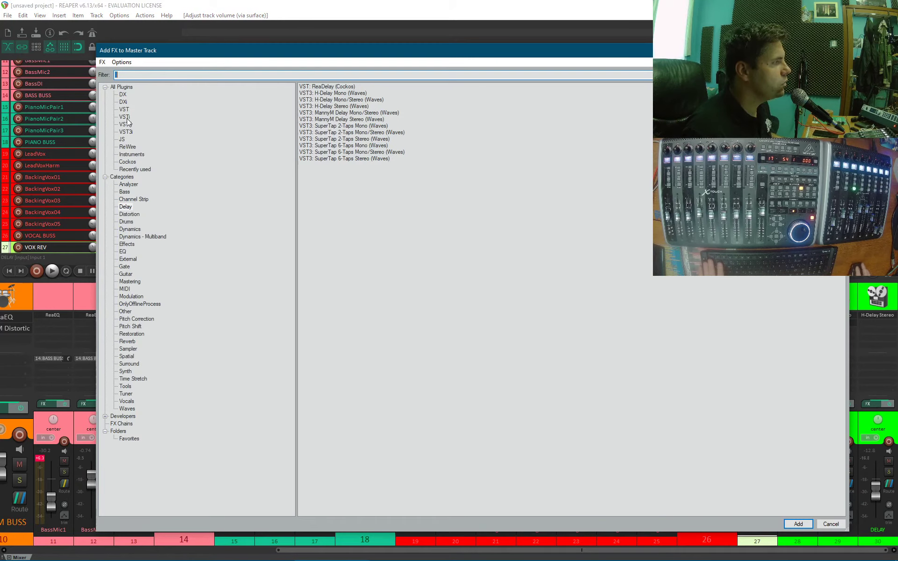
{"action": "left_click", "coordinate": [123, 252]}
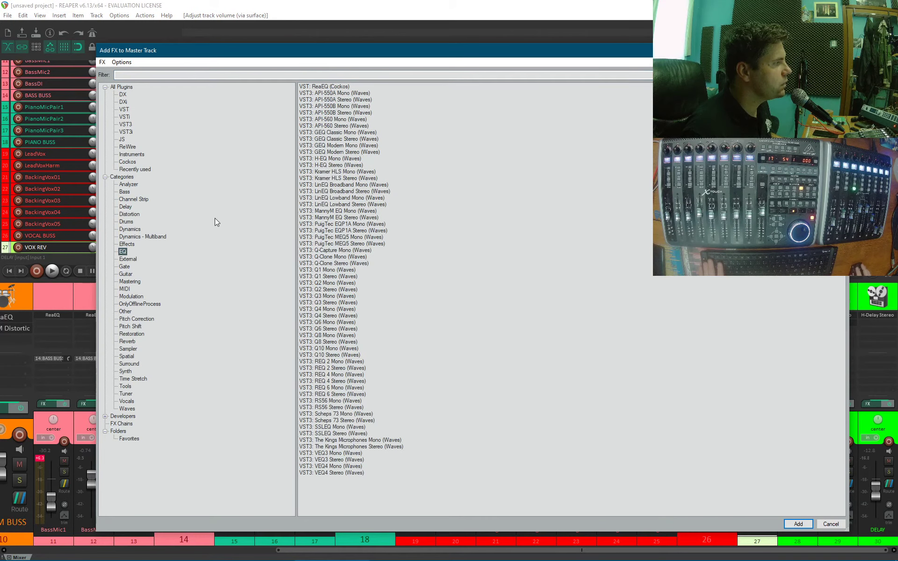
{"action": "double_click", "coordinate": [326, 87]}
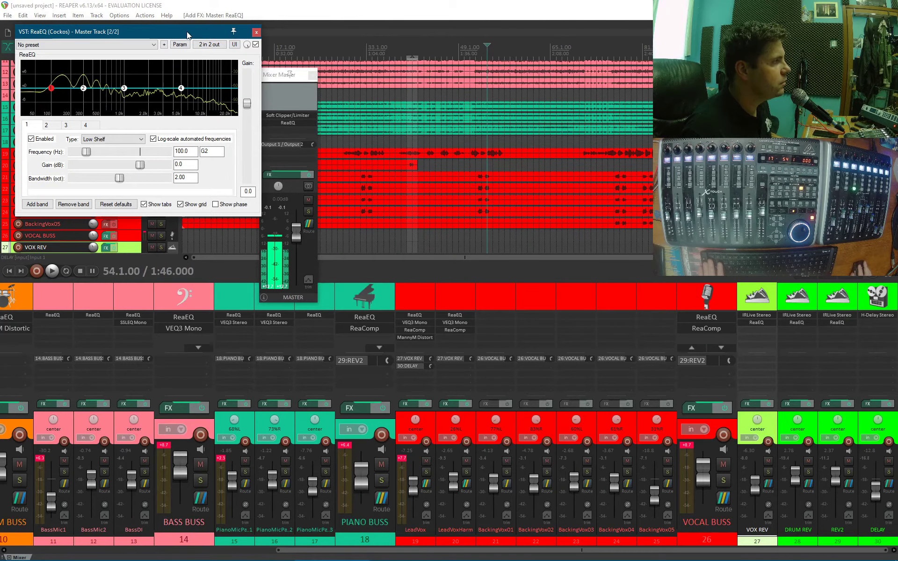
{"action": "left_click", "coordinate": [288, 123]}
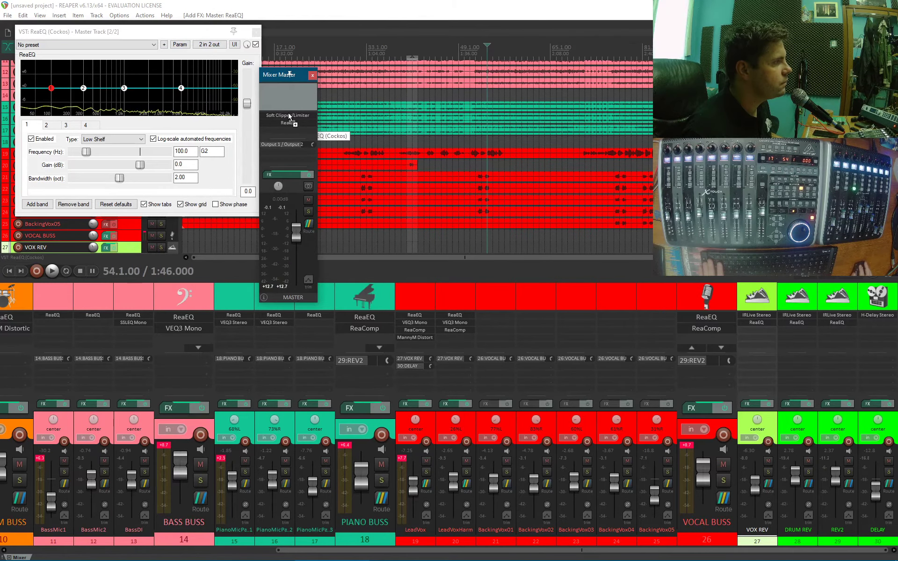
{"action": "left_click_drag", "start_coordinate": [289, 118], "coordinate": [288, 115]}
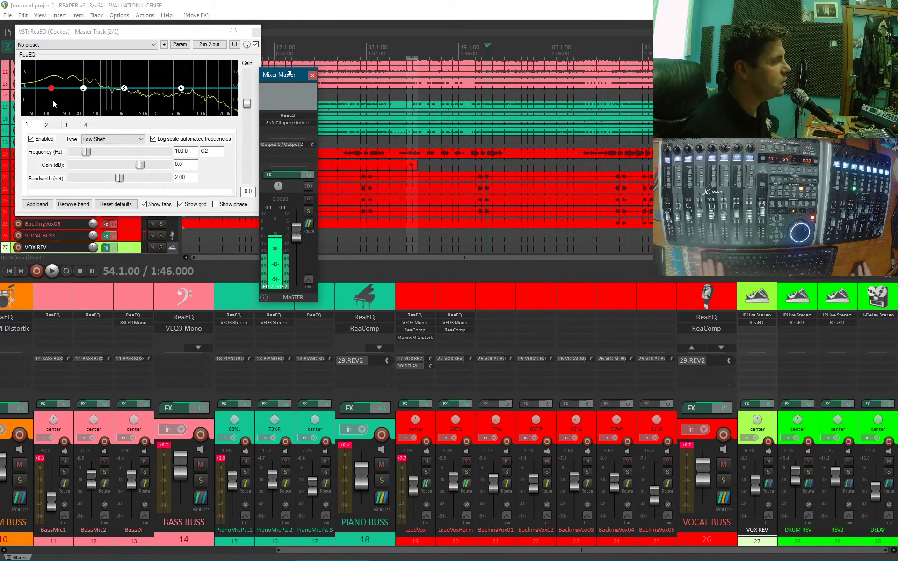
Set the master ReaEQ's low-shelf band 1 to 40 Hz with its gain pulled down to -inf
{"action": "left_click_drag", "start_coordinate": [51, 88], "coordinate": [40, 132]}
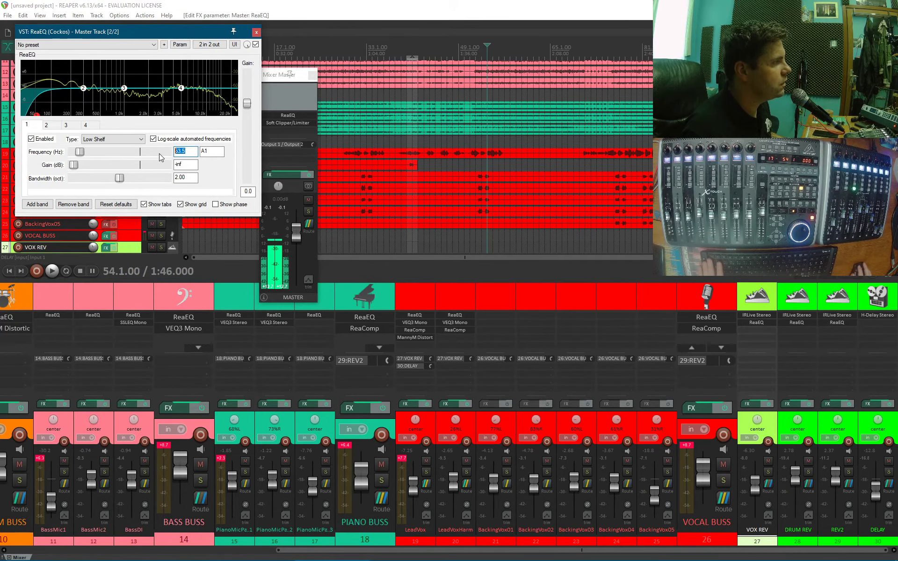
{"action": "type", "text": "40"}
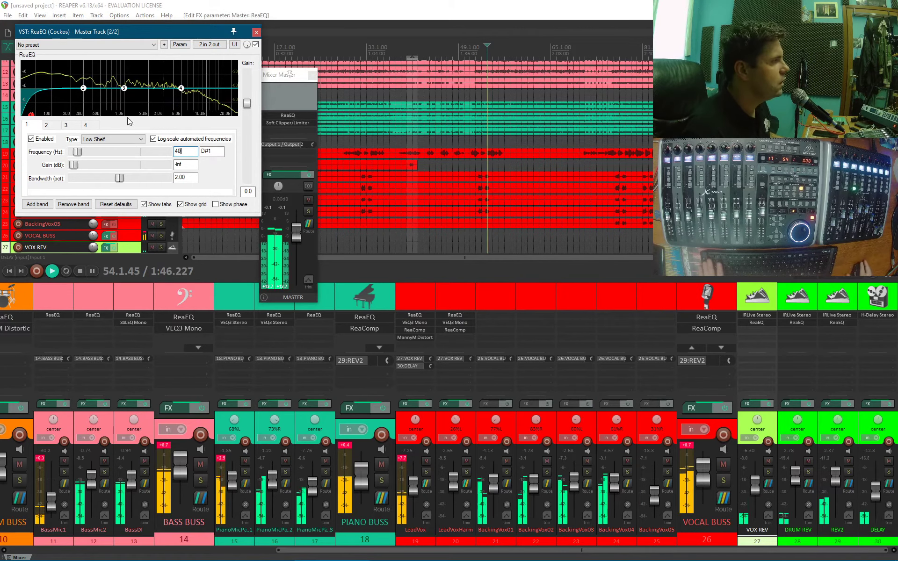
Sweep a narrow boost through the lows with band 2, then set it to about 86.9 Hz, -1.2 dB and 0.18 octave
{"action": "left_click_drag", "start_coordinate": [83, 88], "coordinate": [84, 86]}
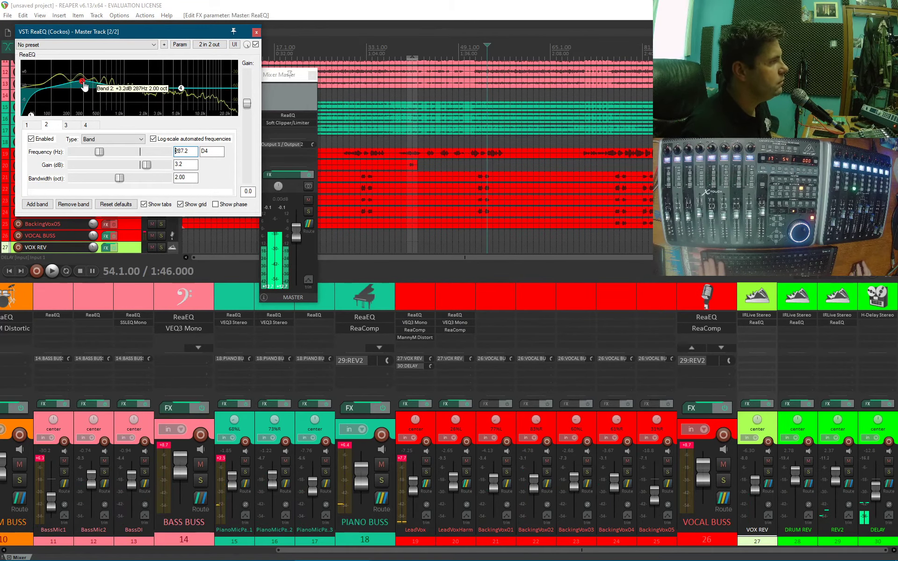
{"action": "left_click_drag", "start_coordinate": [131, 177], "coordinate": [75, 177]}
{"action": "mouse_move", "coordinate": [82, 83]}
{"action": "key", "text": "space"}
{"action": "left_click_drag", "start_coordinate": [82, 83], "coordinate": [47, 44]}
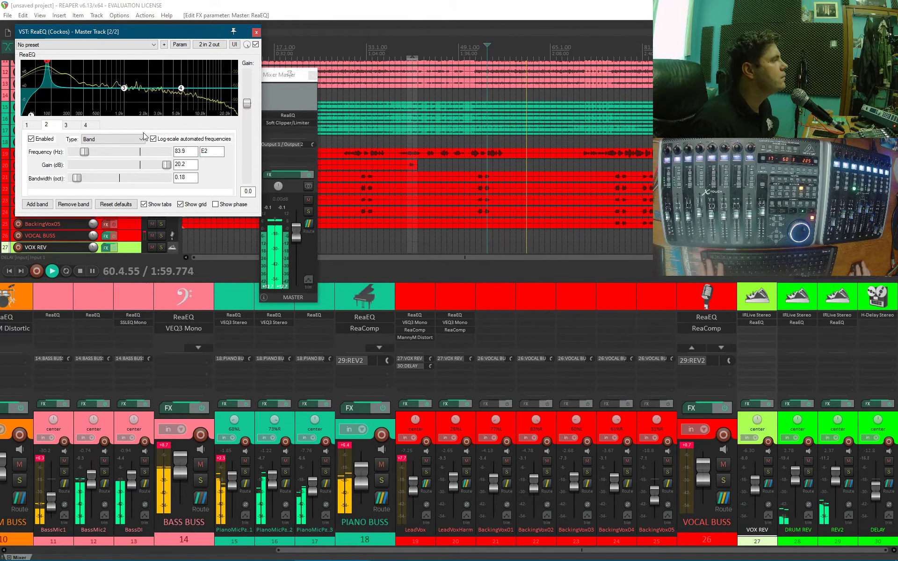
{"action": "left_click_drag", "start_coordinate": [84, 152], "coordinate": [84, 154]}
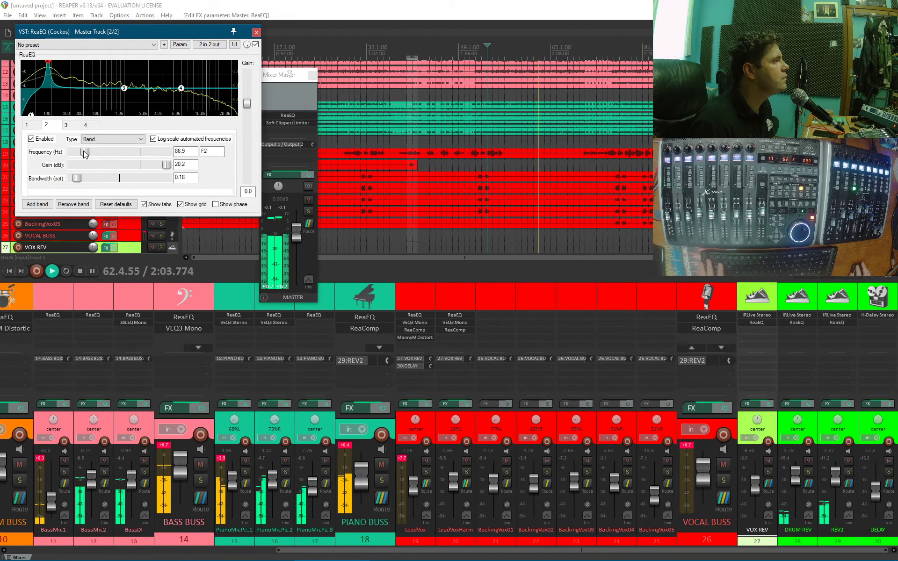
{"action": "left_click_drag", "start_coordinate": [167, 165], "coordinate": [137, 165]}
Set band 3 of the master ReaEQ to about 1840 Hz with a -1.0 dB cut, and close the EQ
{"action": "mouse_move", "coordinate": [127, 92]}
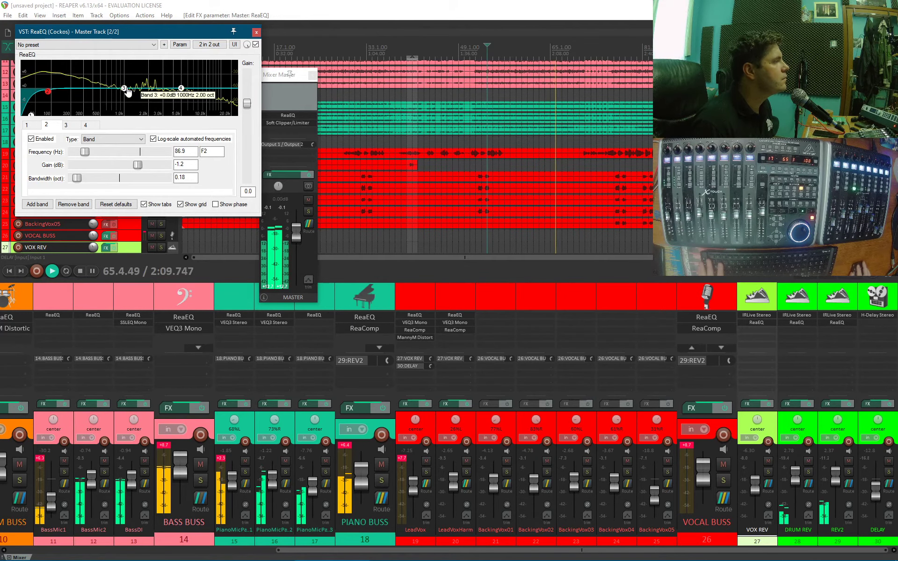
{"action": "left_click_drag", "start_coordinate": [128, 92], "coordinate": [149, 91]}
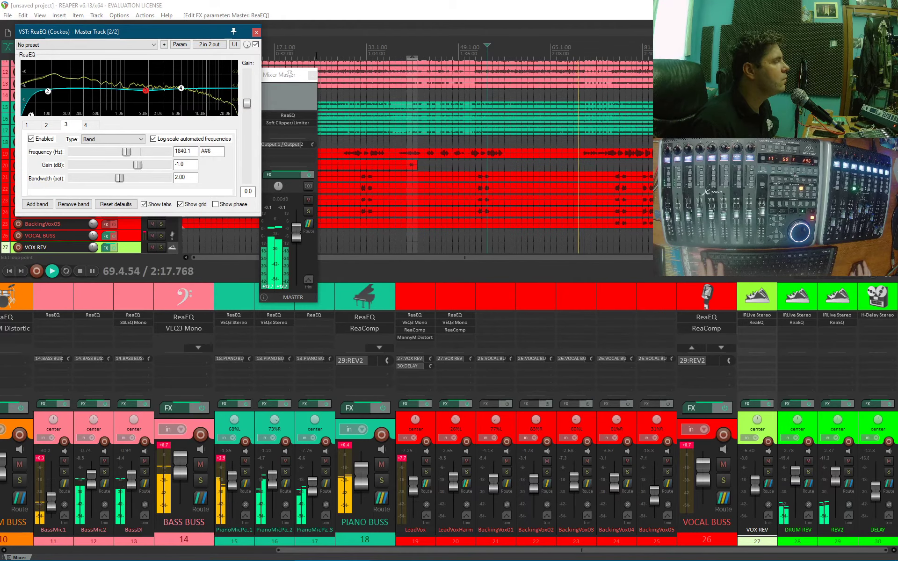
{"action": "left_click", "coordinate": [257, 33]}
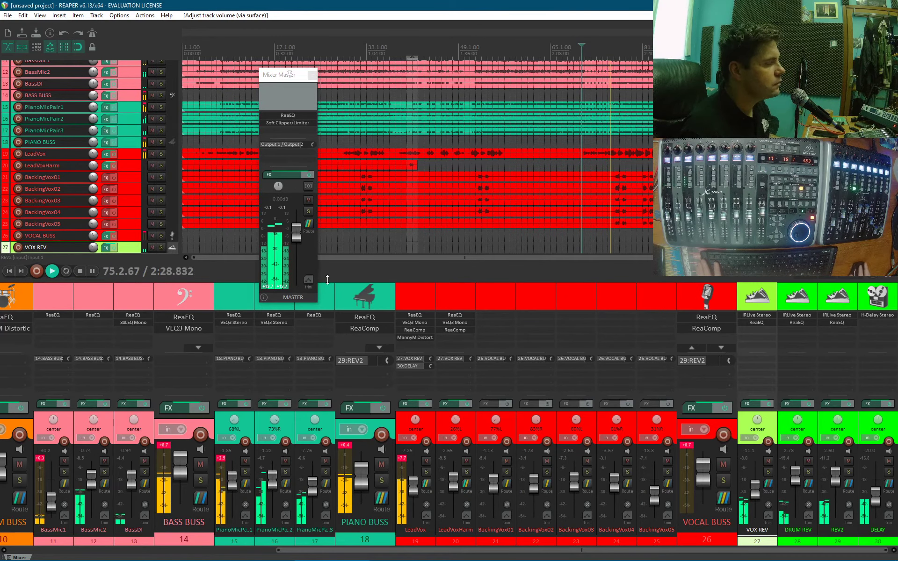
Stop playback and add the Maserati GRP Stereo mastering plug-in to the master track
{"action": "key", "text": "space"}
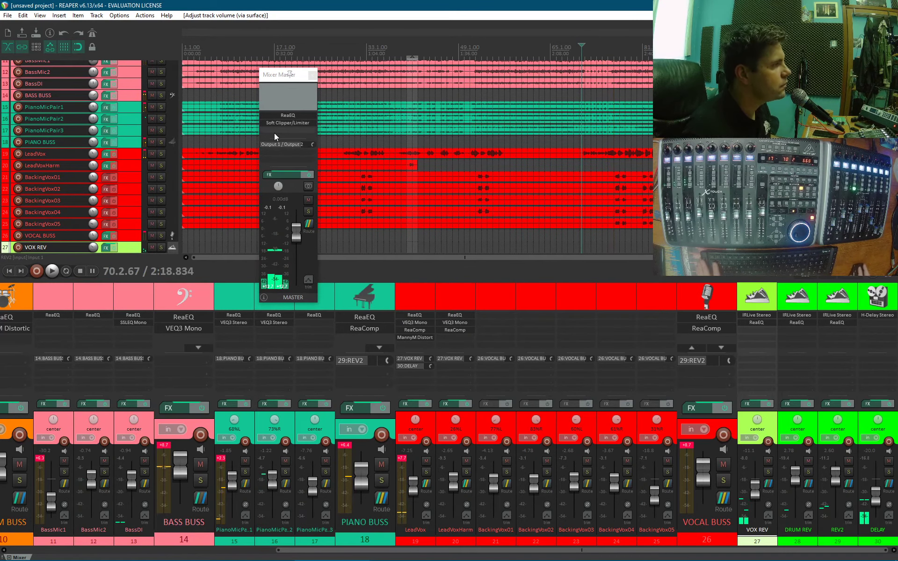
{"action": "double_click", "coordinate": [273, 128]}
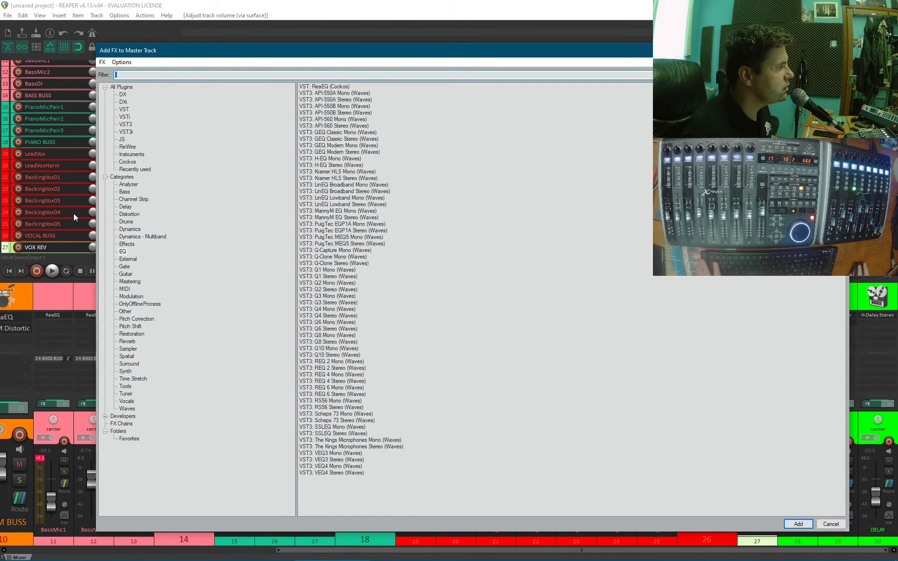
{"action": "left_click", "coordinate": [131, 282]}
{"action": "left_click", "coordinate": [354, 107]}
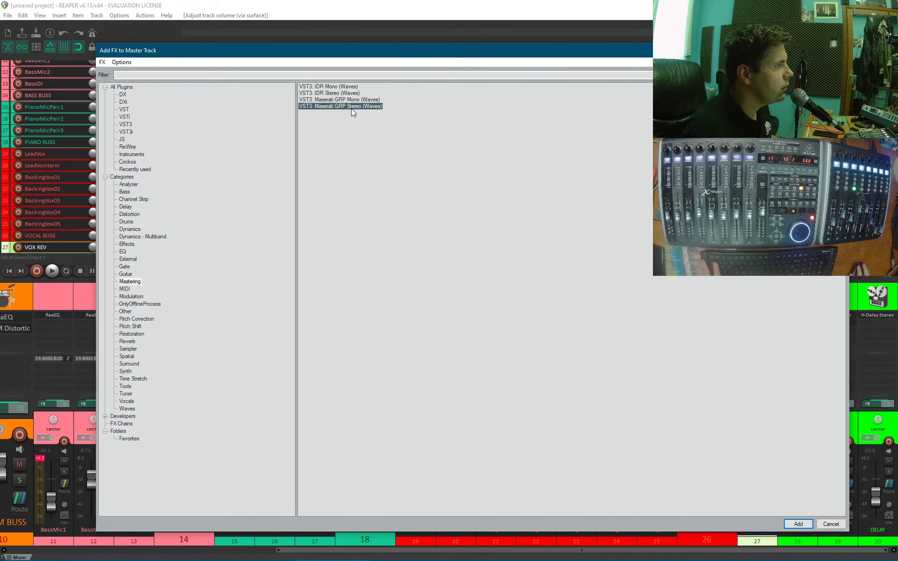
{"action": "double_click", "coordinate": [352, 109]}
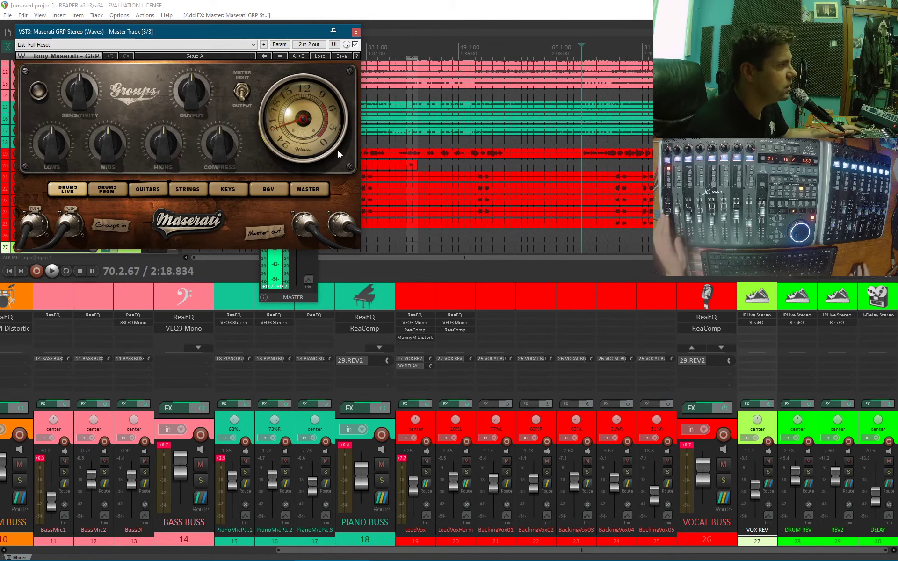
Switch Maserati GRP to Master mode, bring its lows, mids and highs to centre, and play from about bar 36
{"action": "left_click", "coordinate": [313, 186]}
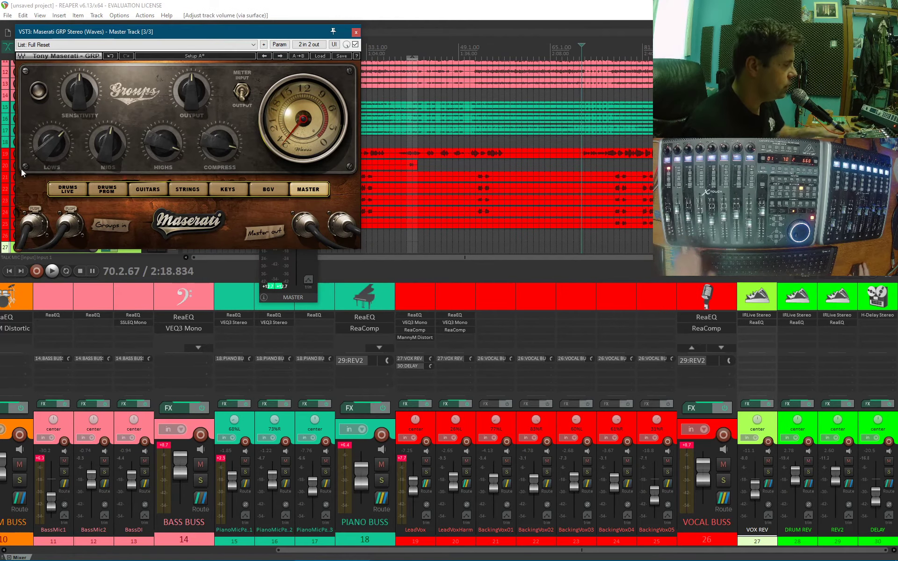
{"action": "scroll", "coordinate": [52, 144], "scroll_direction": "down", "scroll_amount": 5}
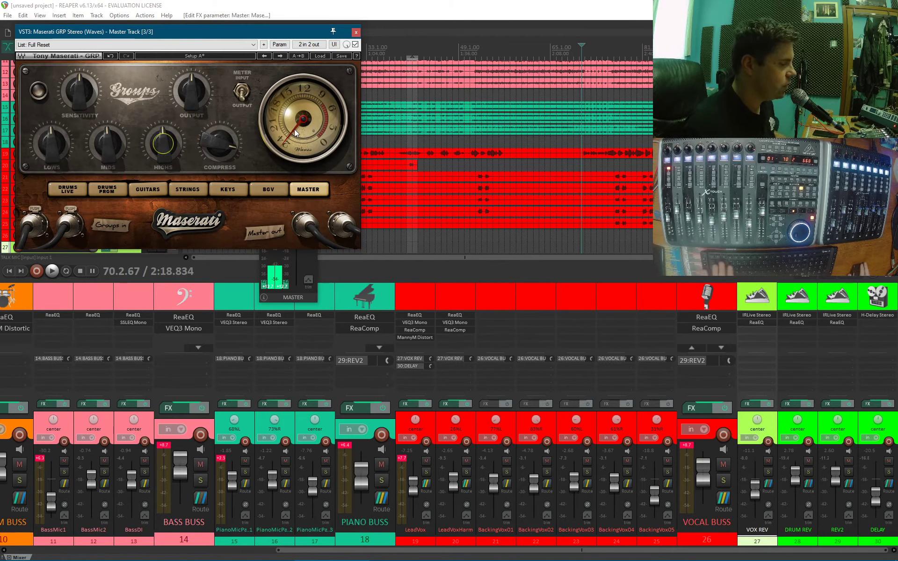
{"action": "left_click", "coordinate": [431, 21]}
{"action": "left_click", "coordinate": [384, 89]}
{"action": "key", "text": "space"}
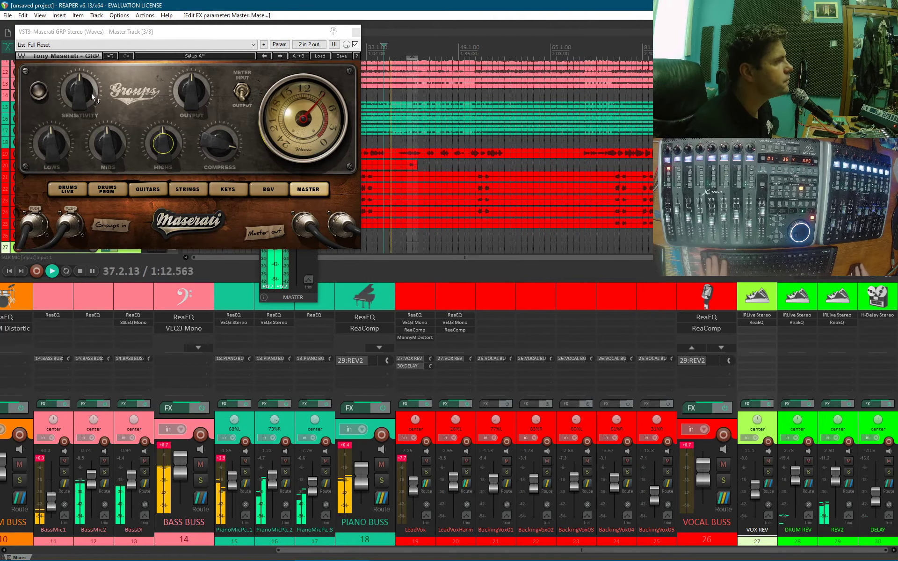
Fine-tune Maserati GRP's sensitivity and lows, raise its mids and highs, and adjust compression and output while the song plays
{"action": "left_click", "coordinate": [79, 92]}
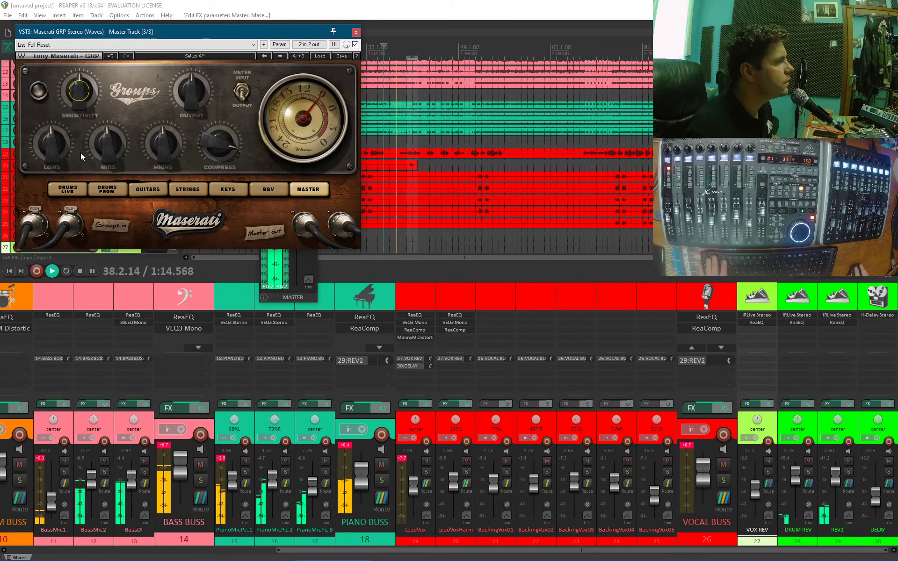
{"action": "left_click", "coordinate": [56, 156]}
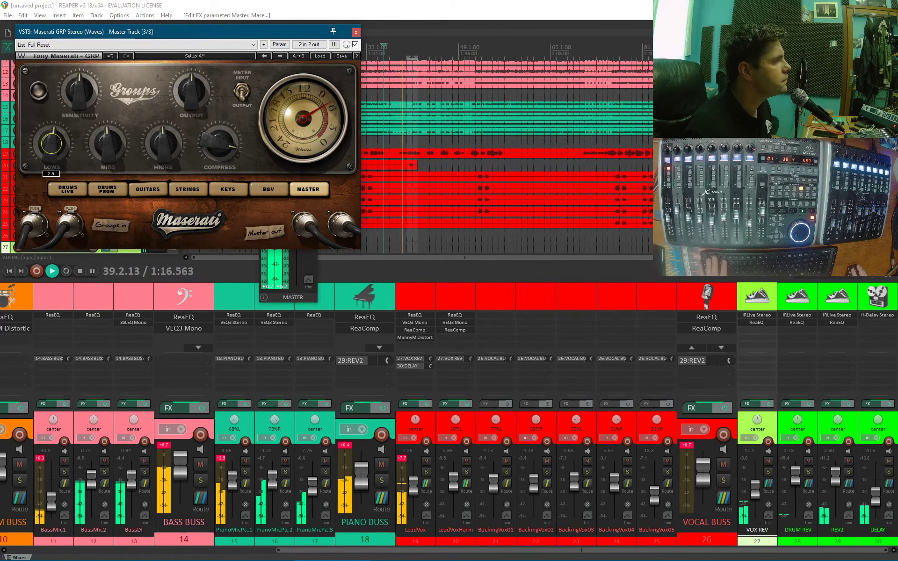
{"action": "mouse_move", "coordinate": [105, 149]}
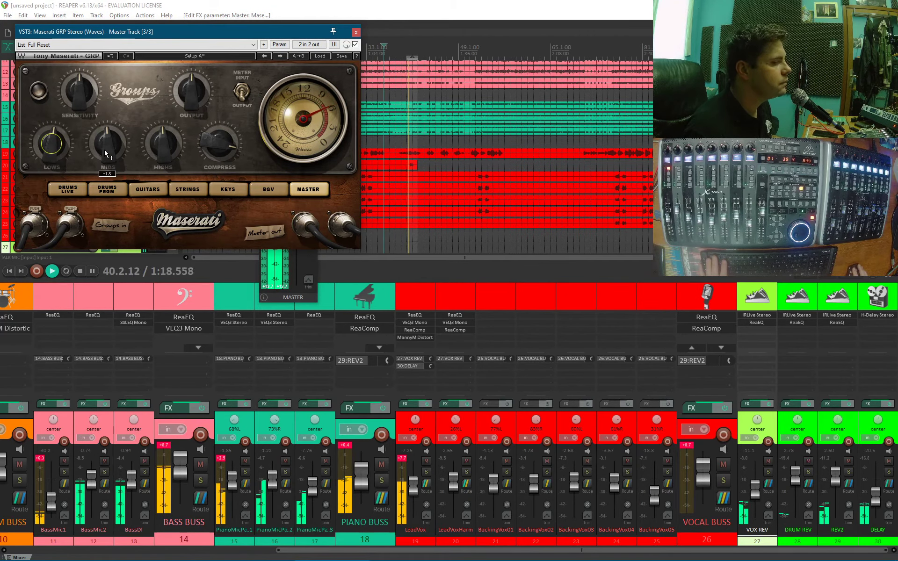
{"action": "left_click", "coordinate": [105, 150]}
{"action": "left_click_drag", "start_coordinate": [105, 150], "coordinate": [105, 131]}
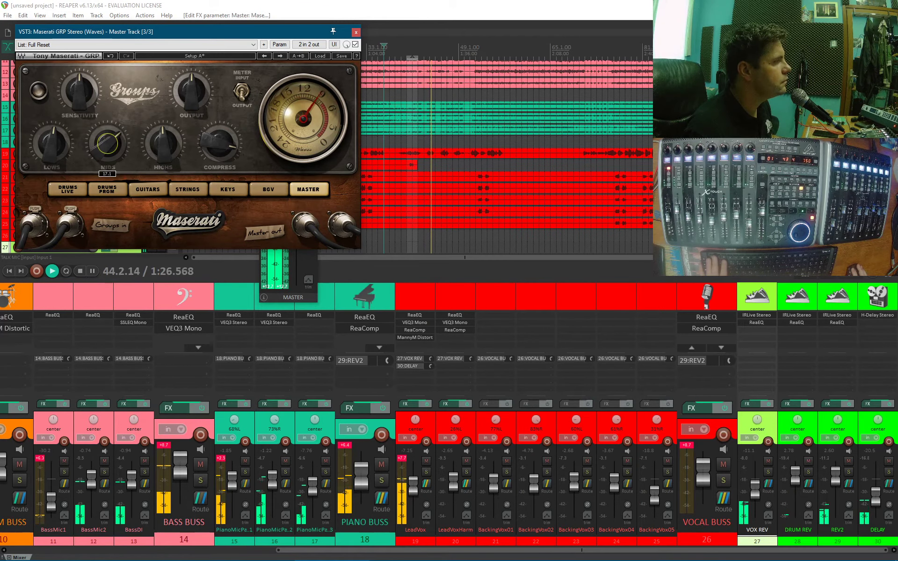
{"action": "left_click_drag", "start_coordinate": [105, 136], "coordinate": [105, 137]}
{"action": "mouse_move", "coordinate": [155, 149]}
{"action": "left_mouse_down"}
{"action": "mouse_move", "coordinate": [156, 140]}
{"action": "mouse_move", "coordinate": [163, 150]}
{"action": "left_mouse_up"}
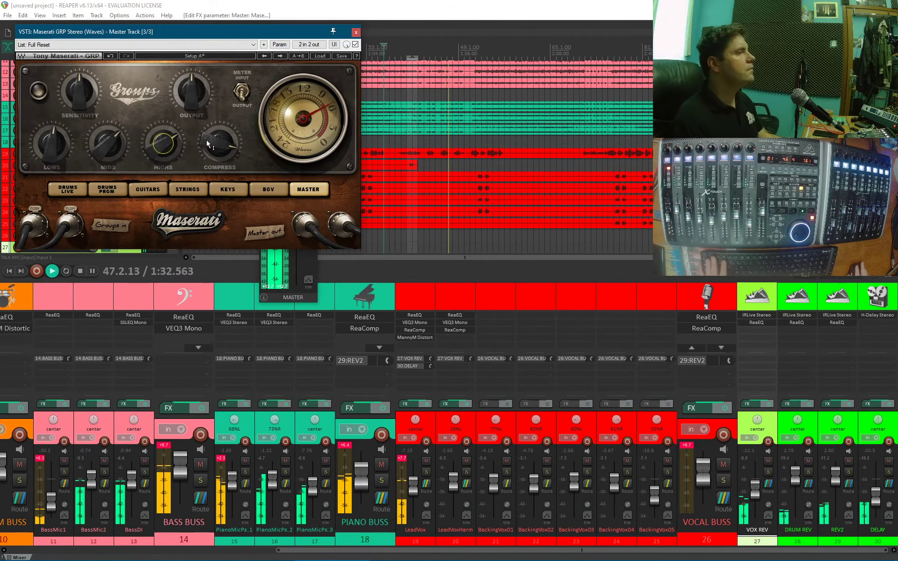
{"action": "left_click_drag", "start_coordinate": [219, 143], "coordinate": [219, 142]}
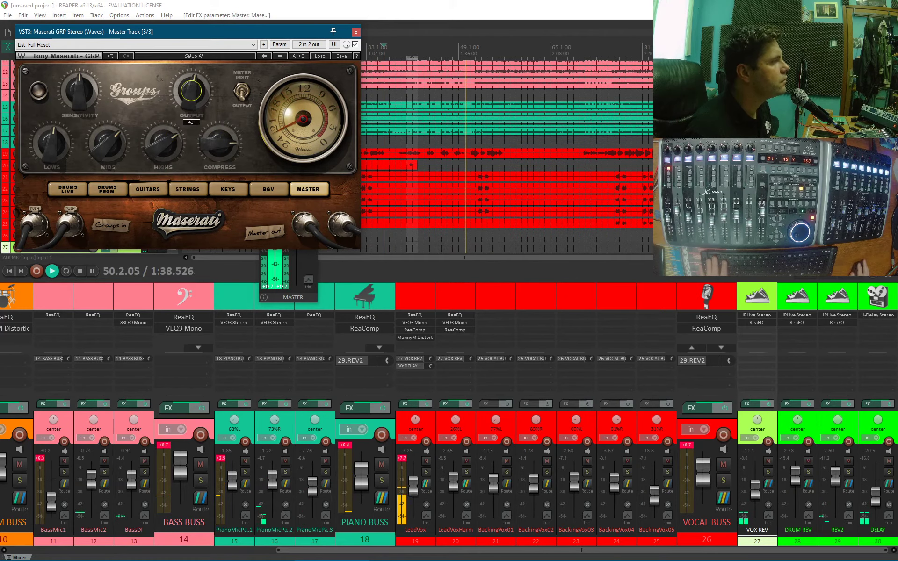
Adjust Maserati GRP's output, stop playback, and arrange its window beside the floating master mixer so both are unobstructed
{"action": "left_click_drag", "start_coordinate": [191, 91], "coordinate": [191, 79]}
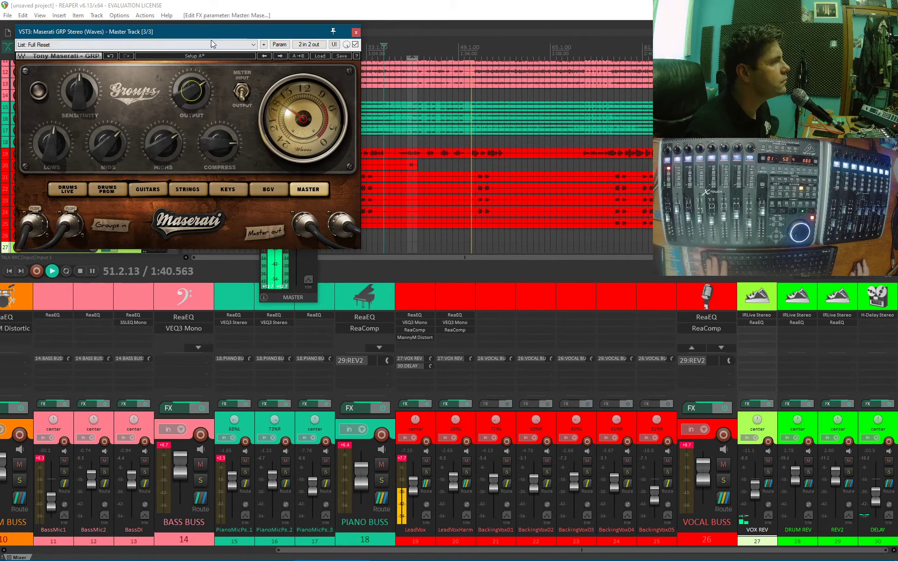
{"action": "left_click_drag", "start_coordinate": [213, 25], "coordinate": [306, 285]}
{"action": "key", "text": "space"}
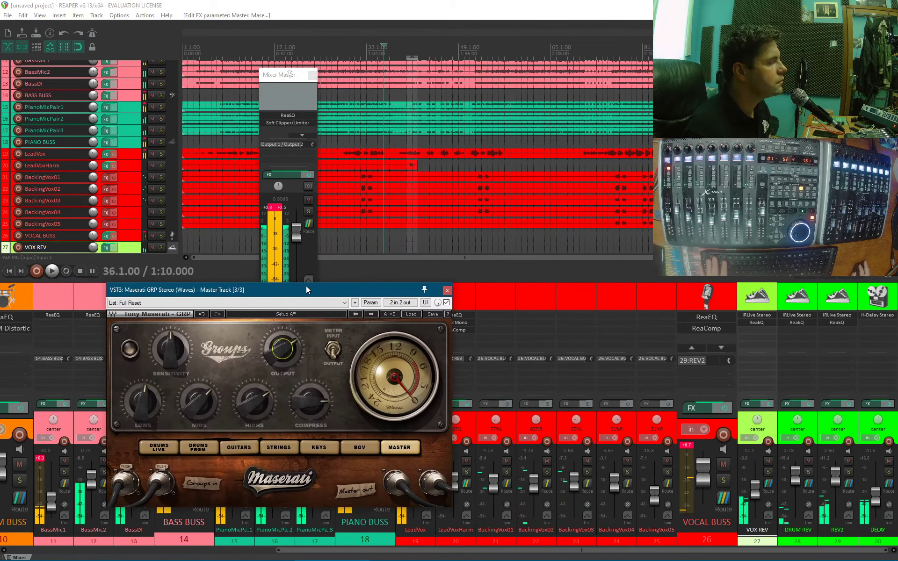
{"action": "left_click", "coordinate": [295, 297]}
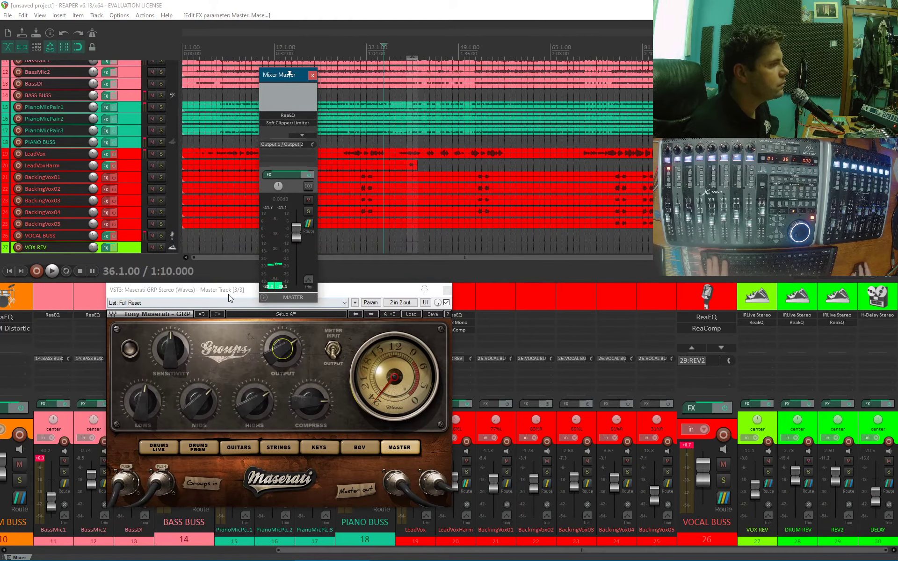
{"action": "left_click_drag", "start_coordinate": [229, 294], "coordinate": [73, 184]}
{"action": "left_click", "coordinate": [269, 81]}
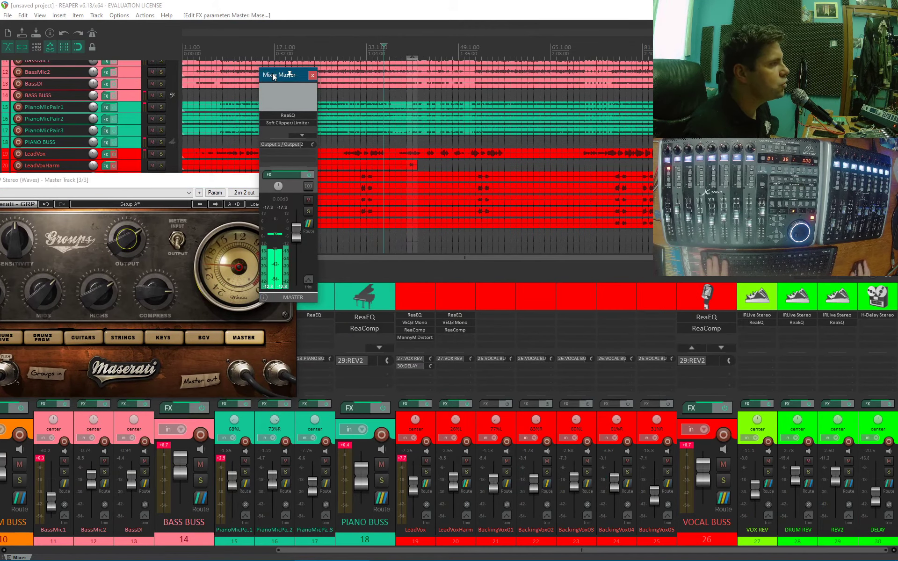
{"action": "left_click_drag", "start_coordinate": [273, 74], "coordinate": [367, 94]}
{"action": "left_click_drag", "start_coordinate": [122, 178], "coordinate": [182, 122]}
{"action": "left_click_drag", "start_coordinate": [358, 91], "coordinate": [422, 87]}
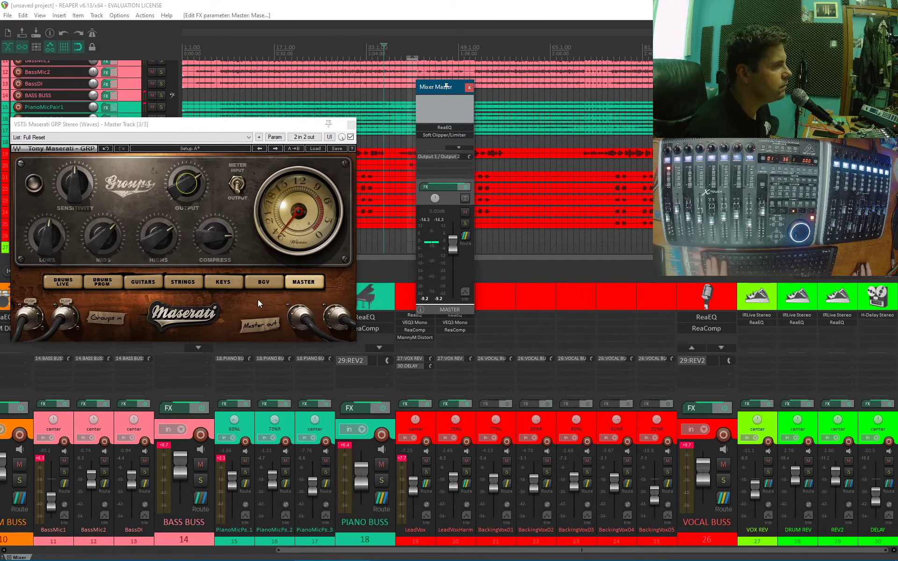
Play the mix, move Maserati GRP ahead of the Soft Clipper/Limiter in the master FX chain, and reset the master peak meter
{"action": "key", "text": "space"}
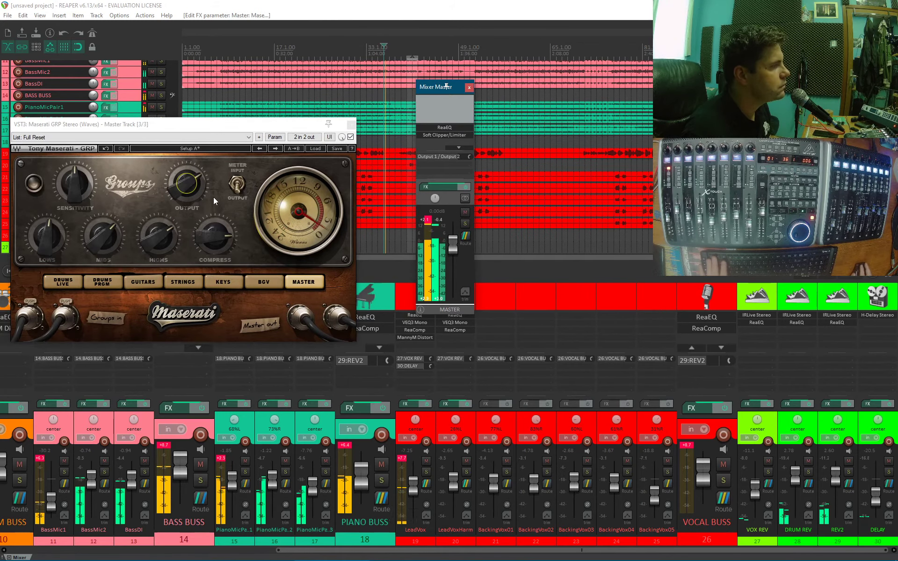
{"action": "left_click", "coordinate": [195, 192]}
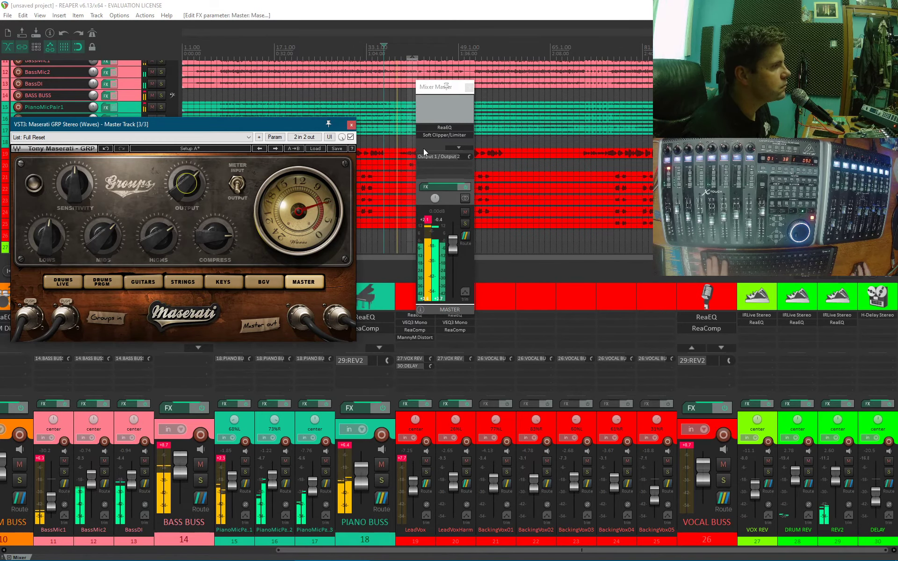
{"action": "scroll", "coordinate": [443, 130], "scroll_direction": "down", "scroll_amount": 1}
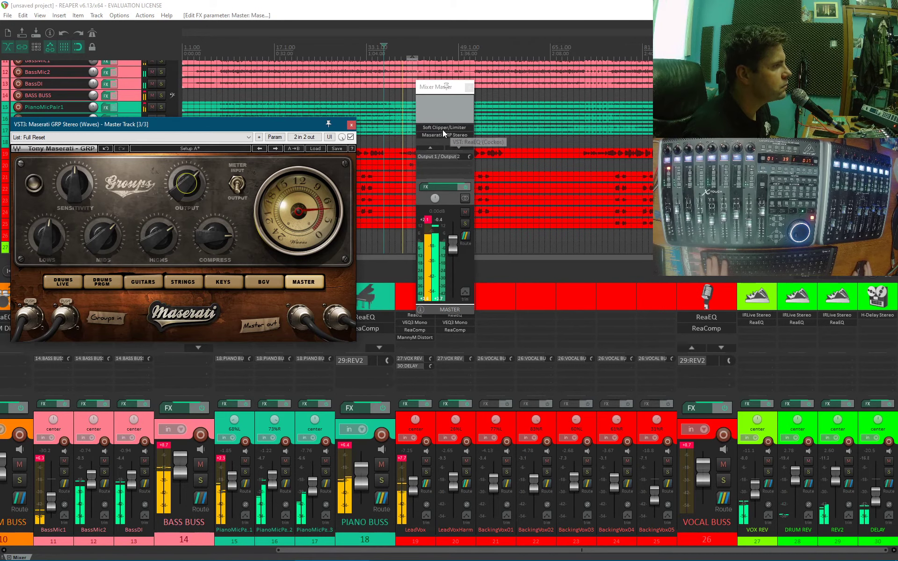
{"action": "left_click_drag", "start_coordinate": [440, 136], "coordinate": [439, 125]}
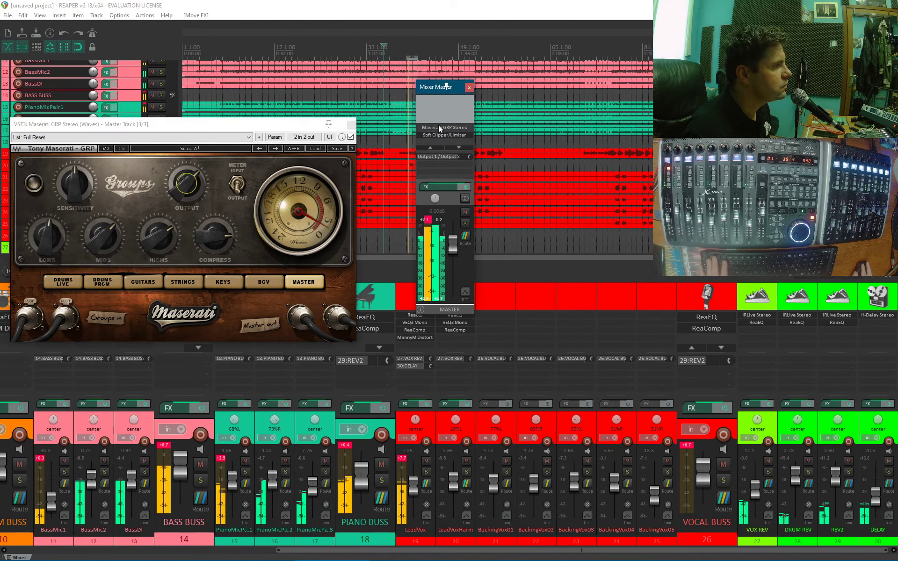
{"action": "left_click", "coordinate": [434, 220]}
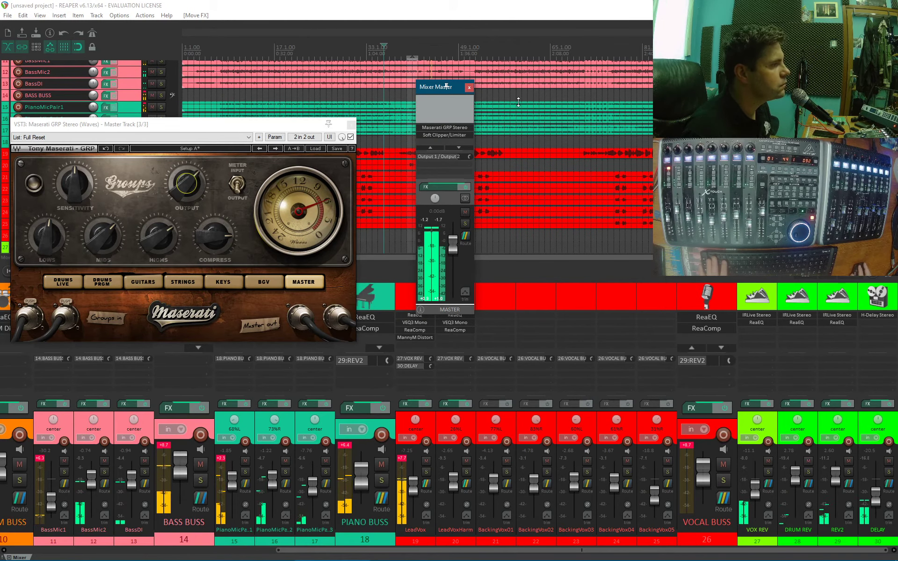
Fine-tune Maserati GRP's compression and highs while the song plays, and stop playback
{"action": "left_click", "coordinate": [229, 237]}
{"action": "left_click_drag", "start_coordinate": [230, 237], "coordinate": [262, 242]}
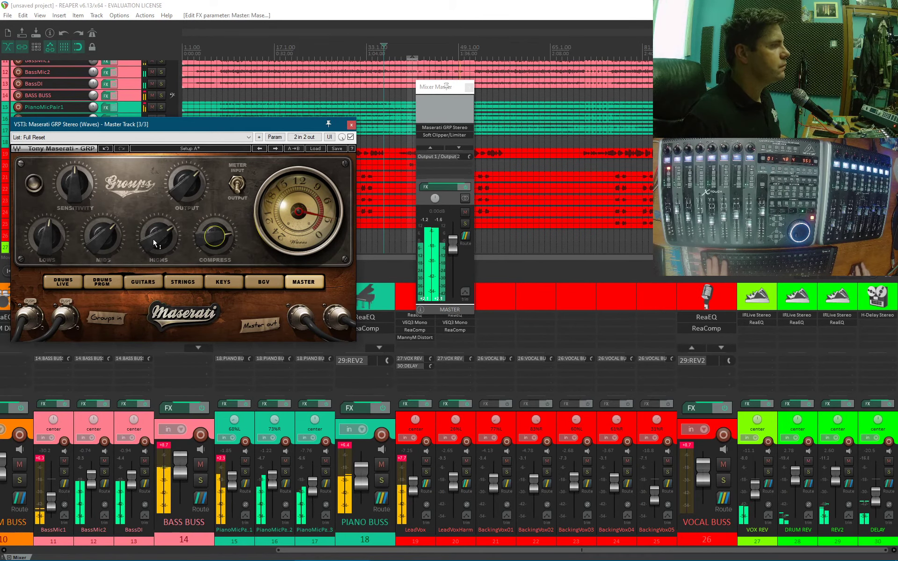
{"action": "scroll", "coordinate": [158, 236], "scroll_direction": "down", "scroll_amount": 1}
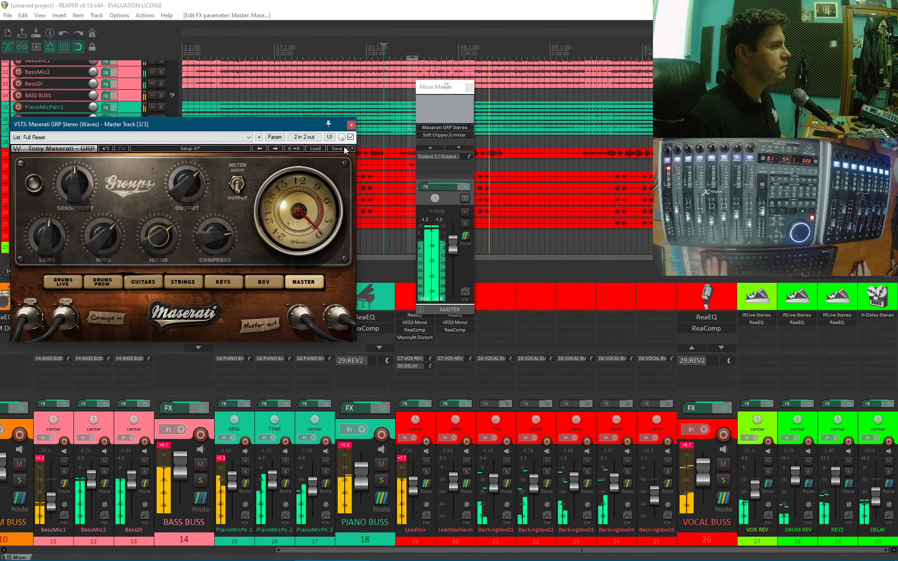
{"action": "key", "text": "space"}
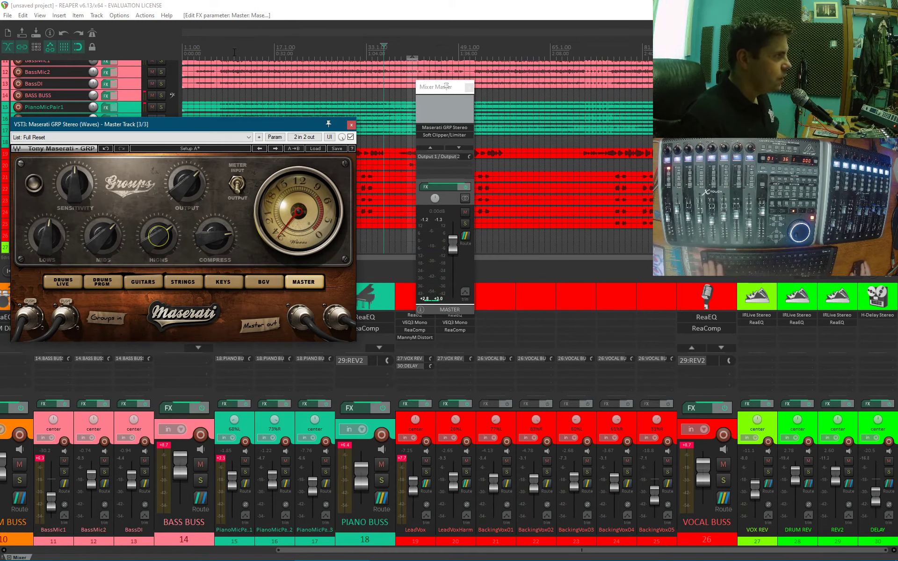
Play the mix from the very beginning of the song
{"action": "key", "text": "space"}
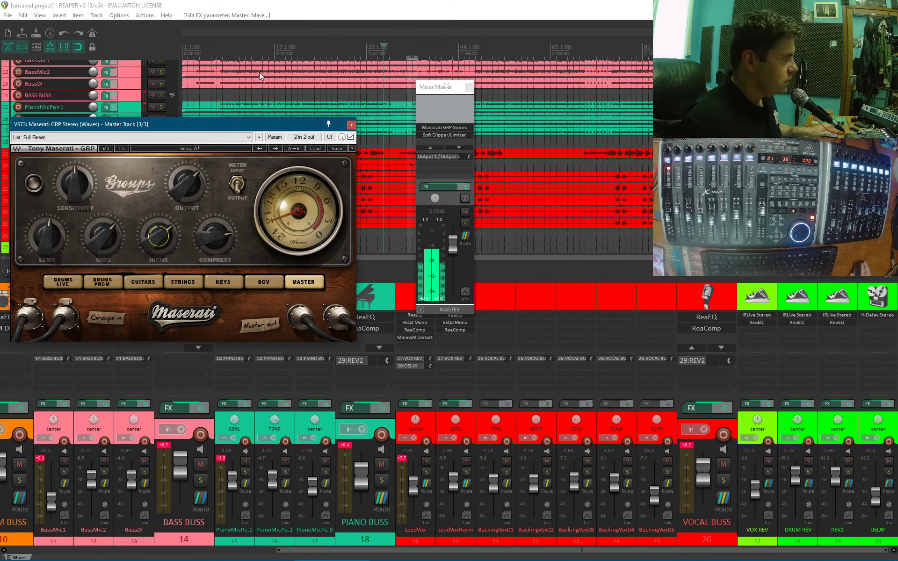
{"action": "scroll", "coordinate": [235, 70], "scroll_direction": "down", "scroll_amount": 4}
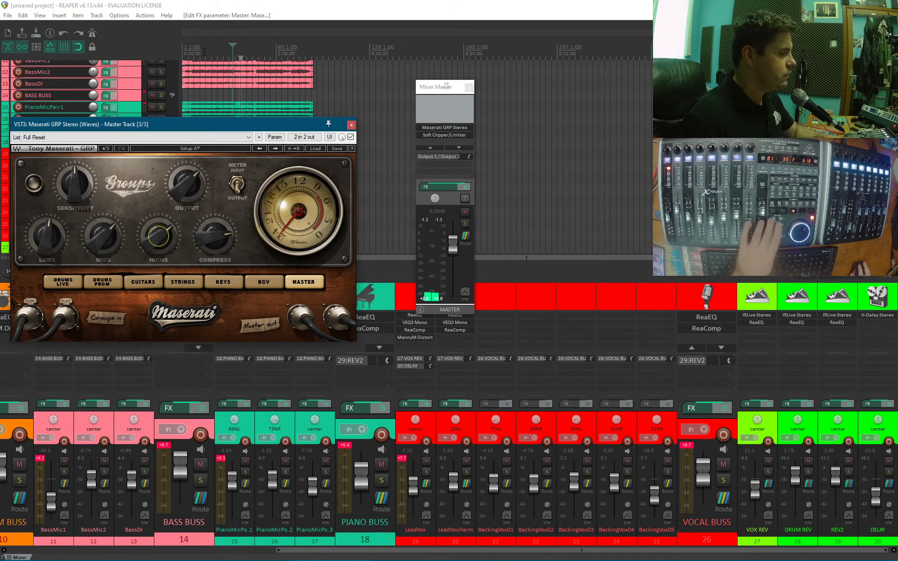
{"action": "left_click", "coordinate": [186, 48]}
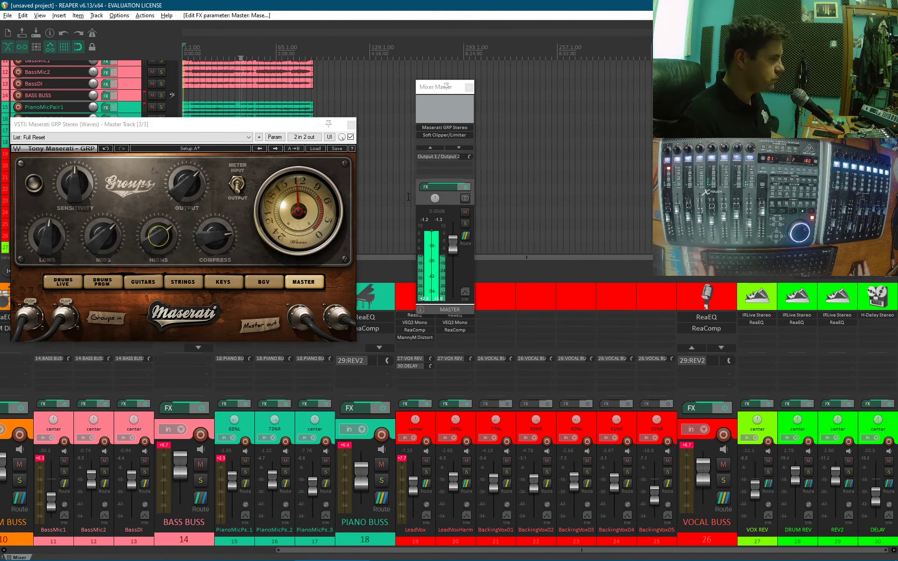
Switch to the X32 Edit Monitor window, unmute the monitor output, and return to the REAPER project
{"action": "key", "text": "alt"}
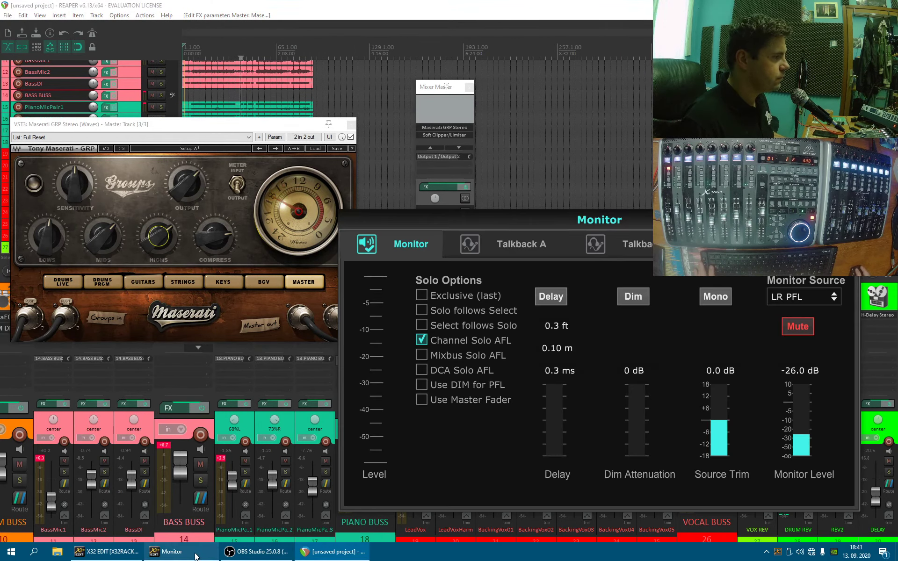
{"action": "key", "text": "alt+Tab"}
{"action": "left_click", "coordinate": [797, 327]}
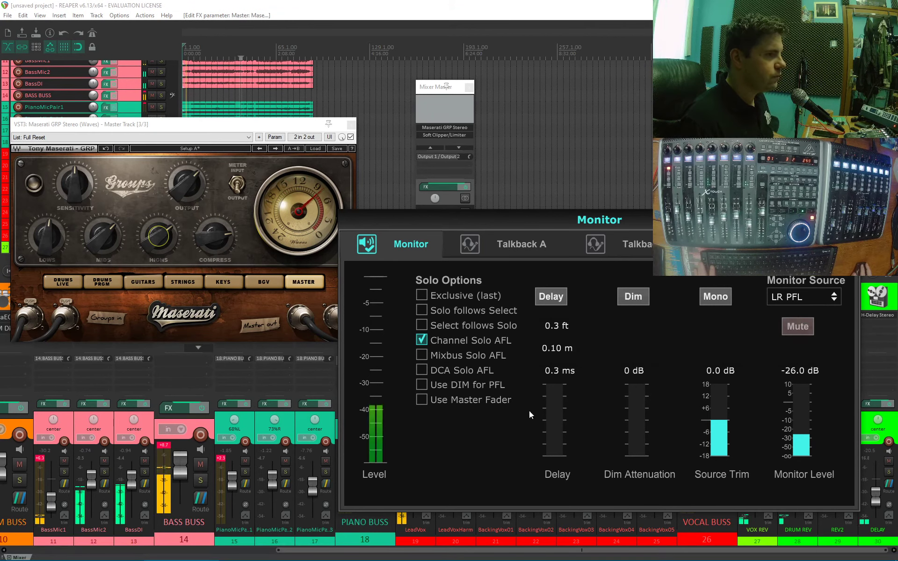
{"action": "key", "text": "alt+Tab"}
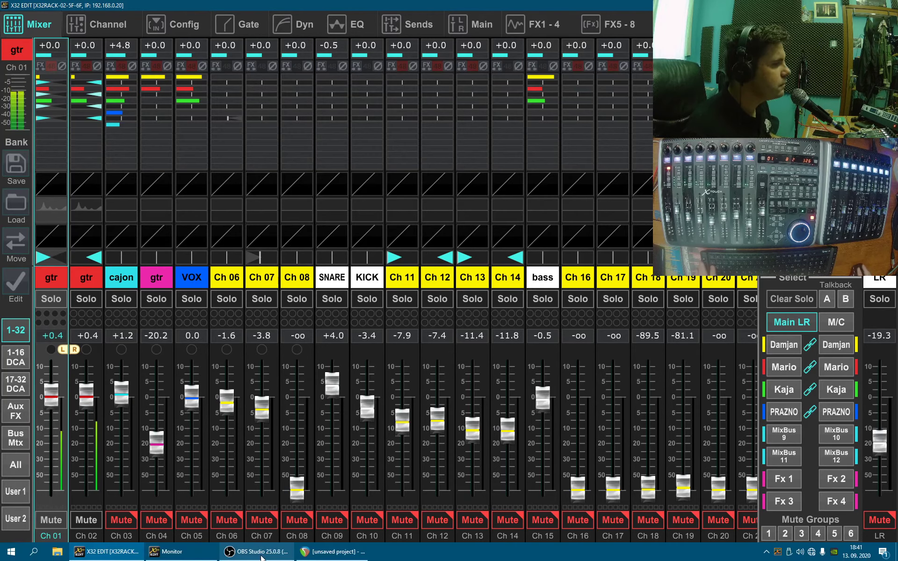
{"action": "left_click", "coordinate": [253, 552]}
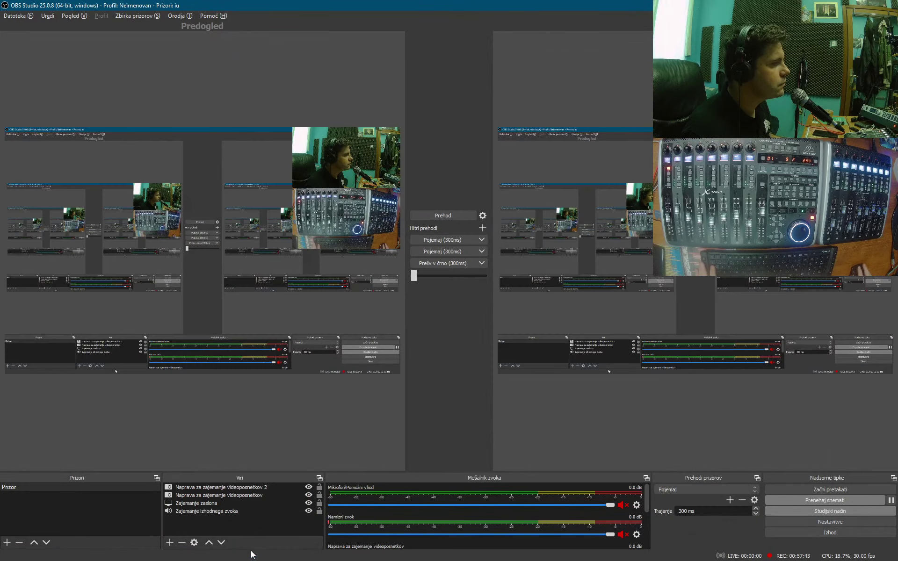
{"action": "key", "text": "alt+Tab"}
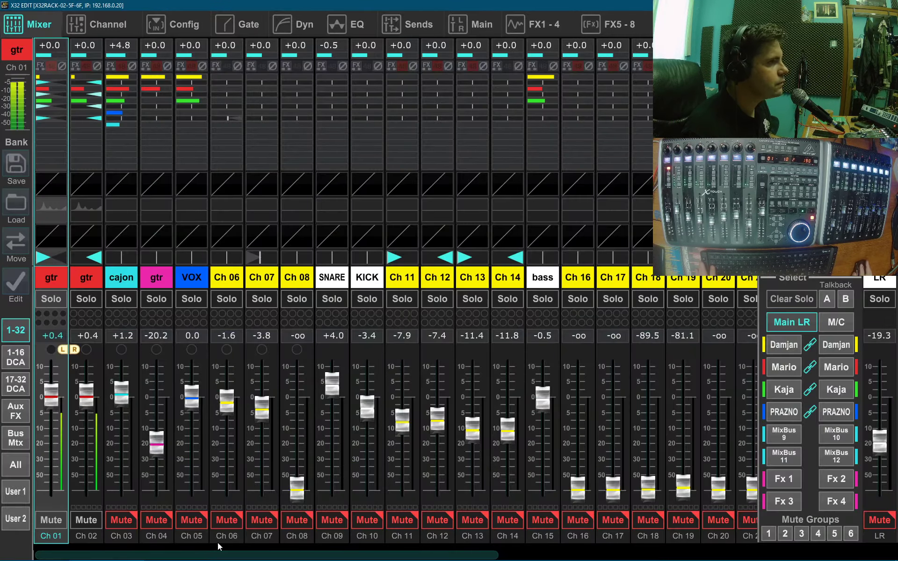
{"action": "left_click", "coordinate": [171, 553]}
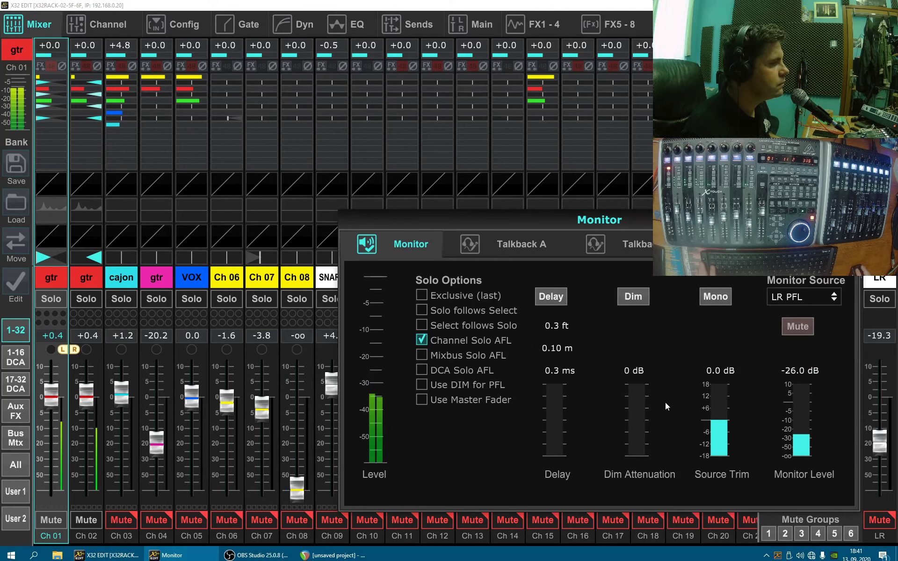
{"action": "left_click", "coordinate": [331, 552]}
Zoom in on the song's opening and replay it from about bars 4 to 5, keeping the Maserati GRP window clear of the tracks
{"action": "left_click_drag", "start_coordinate": [148, 120], "coordinate": [149, 151]}
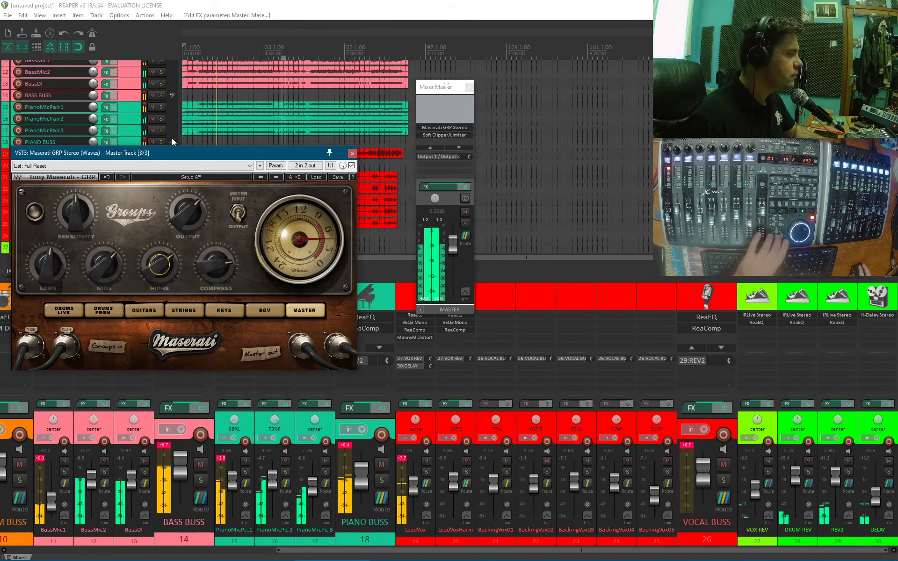
{"action": "left_click", "coordinate": [234, 52]}
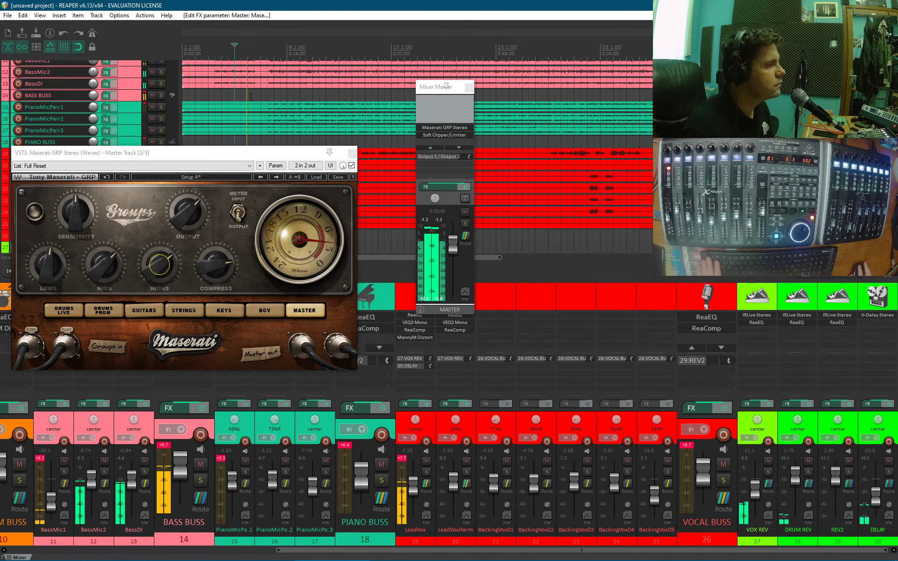
{"action": "left_click_drag", "start_coordinate": [249, 151], "coordinate": [262, 160]}
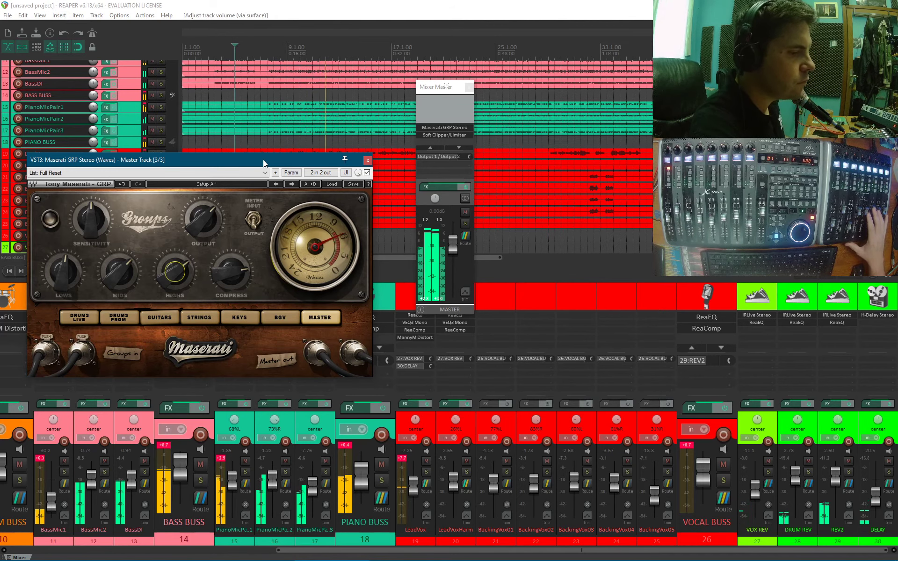
{"action": "left_click", "coordinate": [242, 52]}
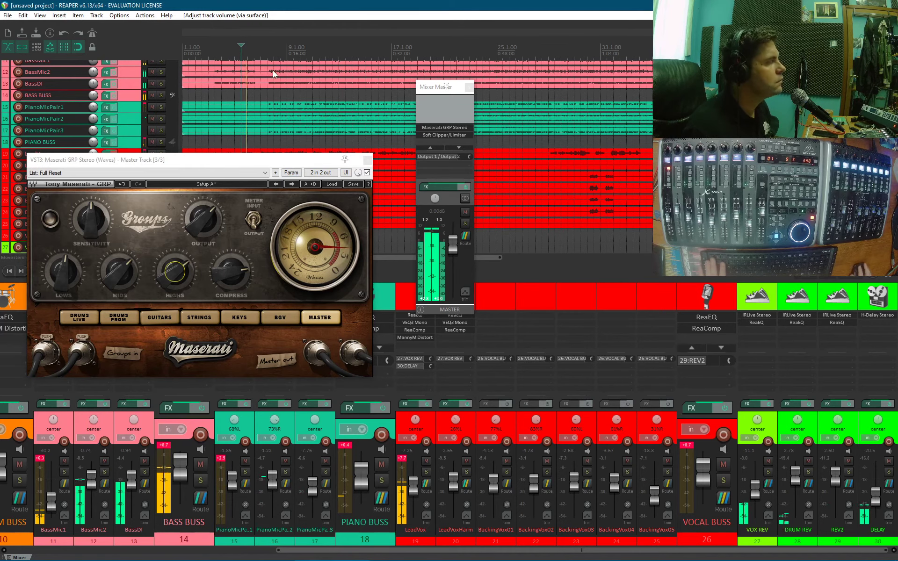
{"action": "left_click", "coordinate": [229, 51]}
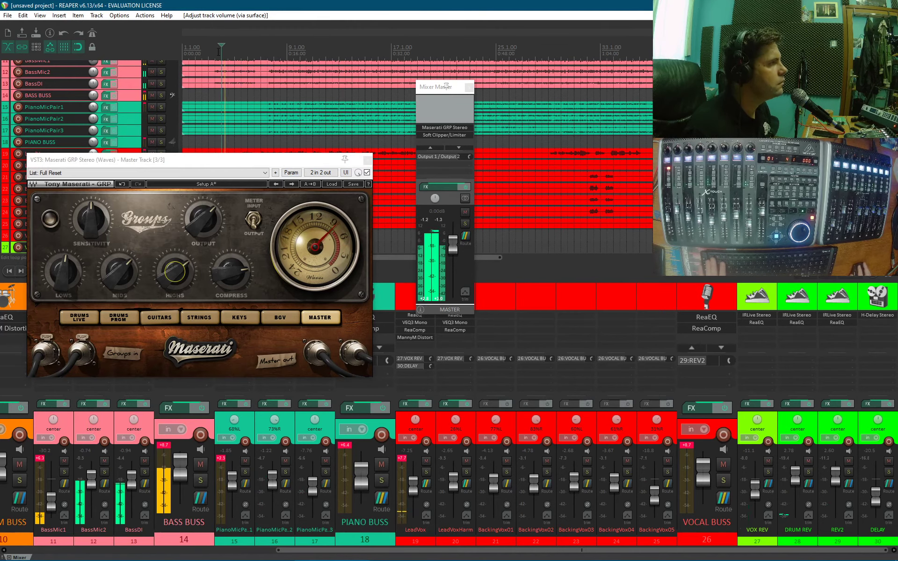
Make a time selection from about bar 3 to bar 6, stop playback, and move the Maserati GRP window away from the track list
{"action": "left_click_drag", "start_coordinate": [219, 52], "coordinate": [248, 53]}
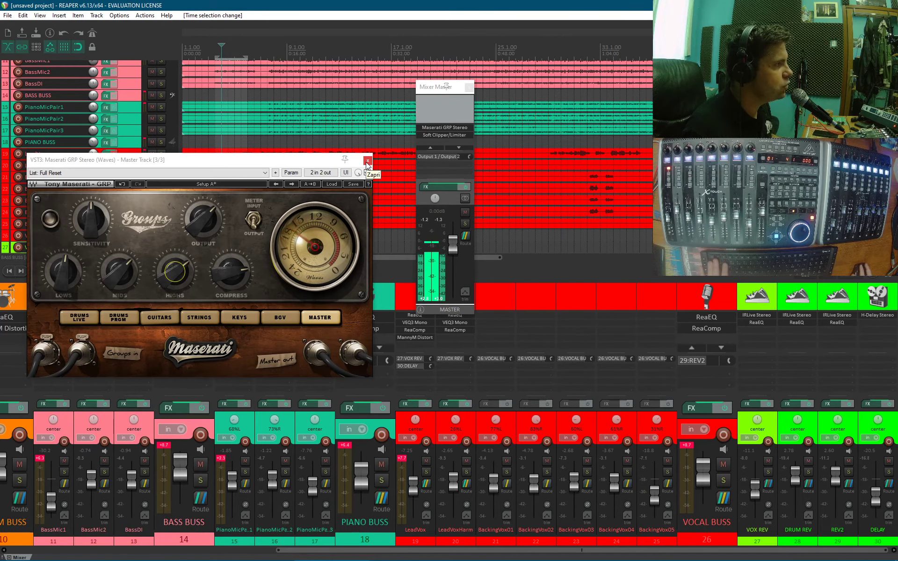
{"action": "left_click_drag", "start_coordinate": [265, 158], "coordinate": [611, 102]}
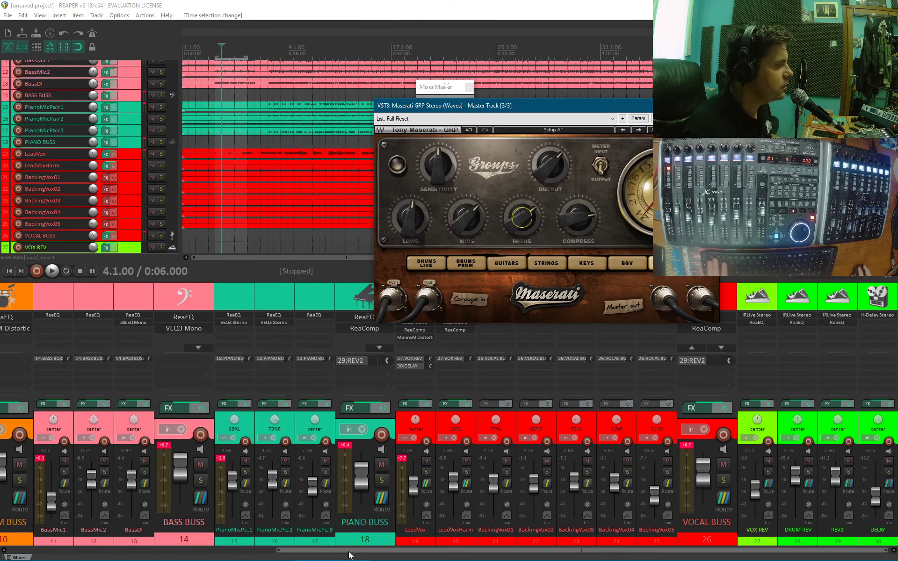
{"action": "left_click", "coordinate": [366, 556]}
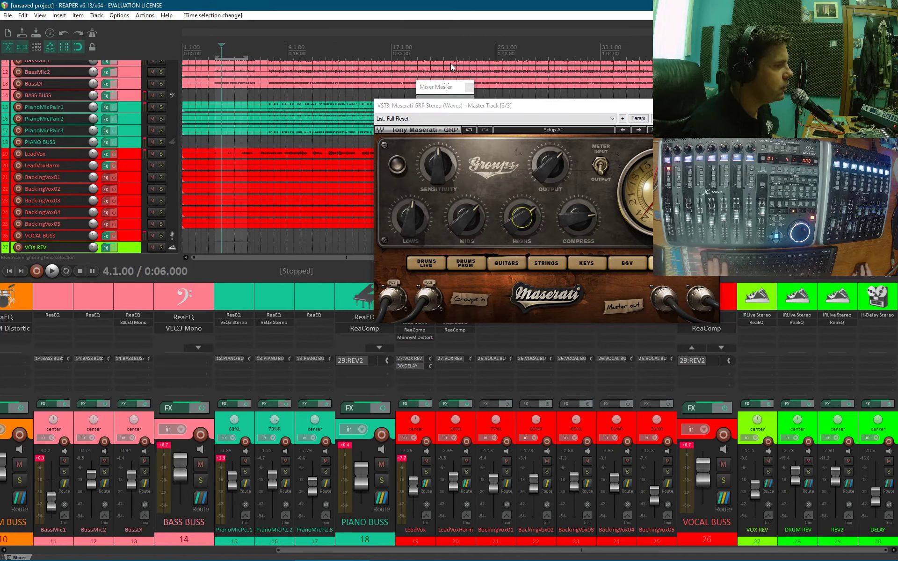
{"action": "left_click_drag", "start_coordinate": [438, 105], "coordinate": [505, 75]}
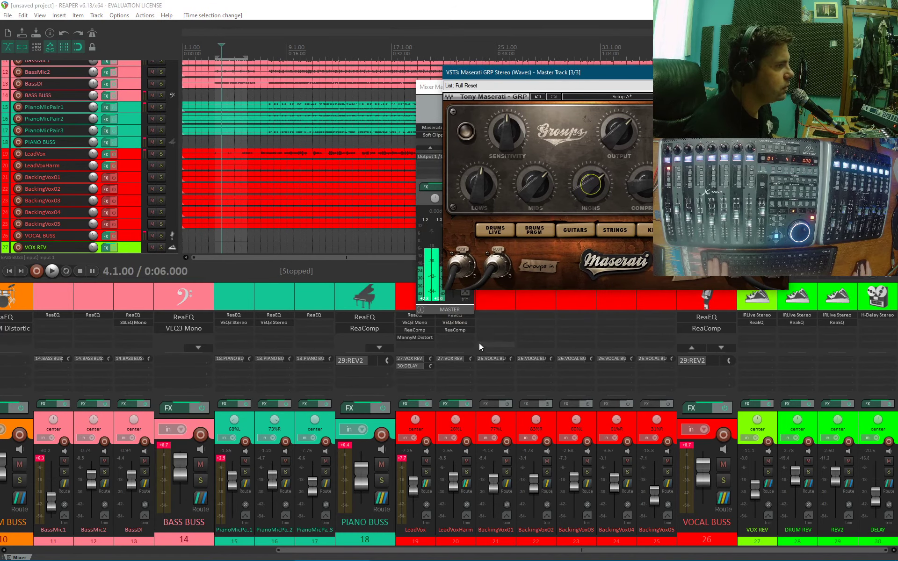
Open MannyM Distortion on the LeadVox track, bypass it during playback, and move its window clear of the timeline
{"action": "left_click", "coordinate": [418, 337]}
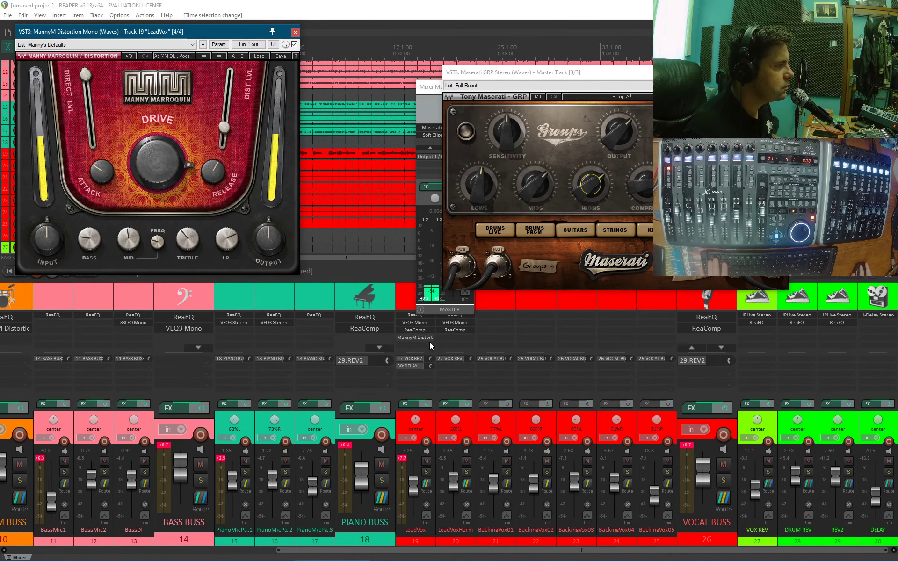
{"action": "key", "text": "space"}
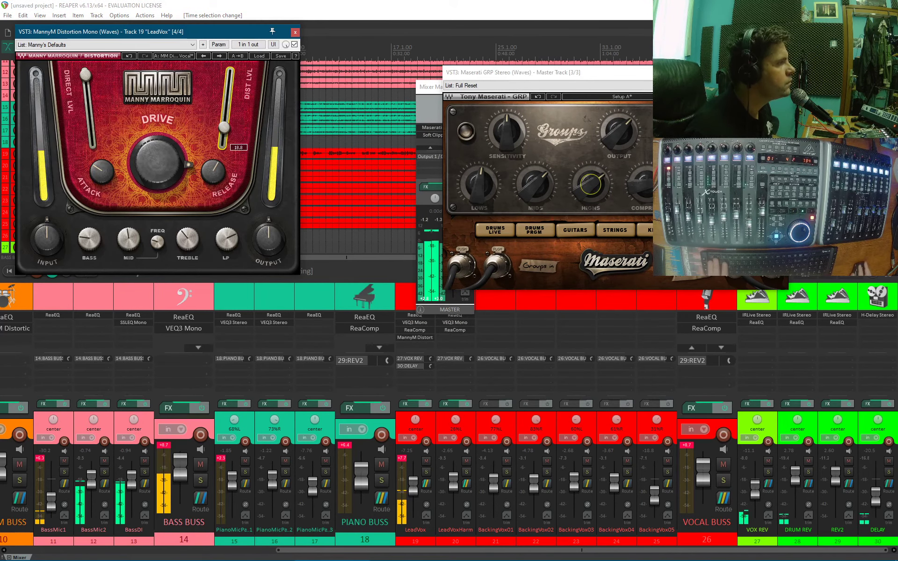
{"action": "left_click", "coordinate": [295, 44]}
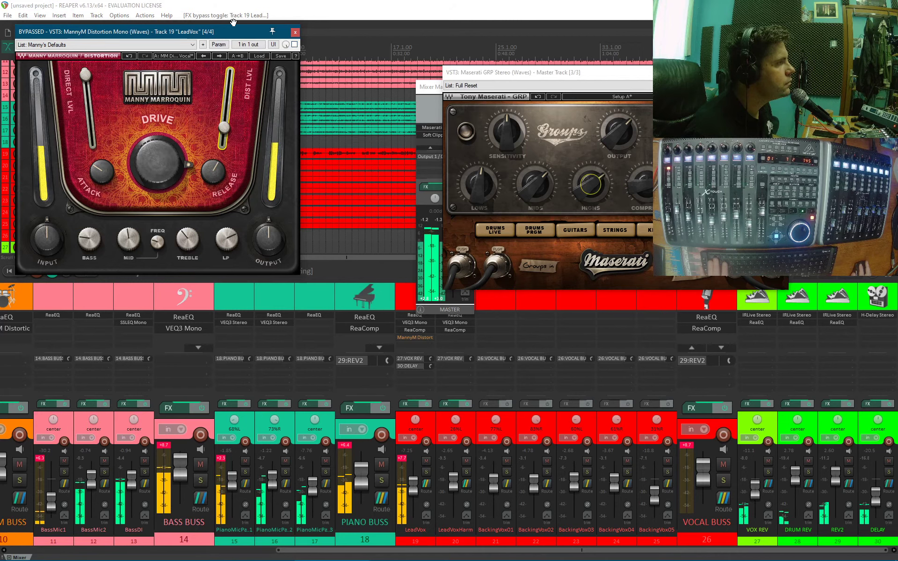
{"action": "left_click_drag", "start_coordinate": [231, 32], "coordinate": [247, 197]}
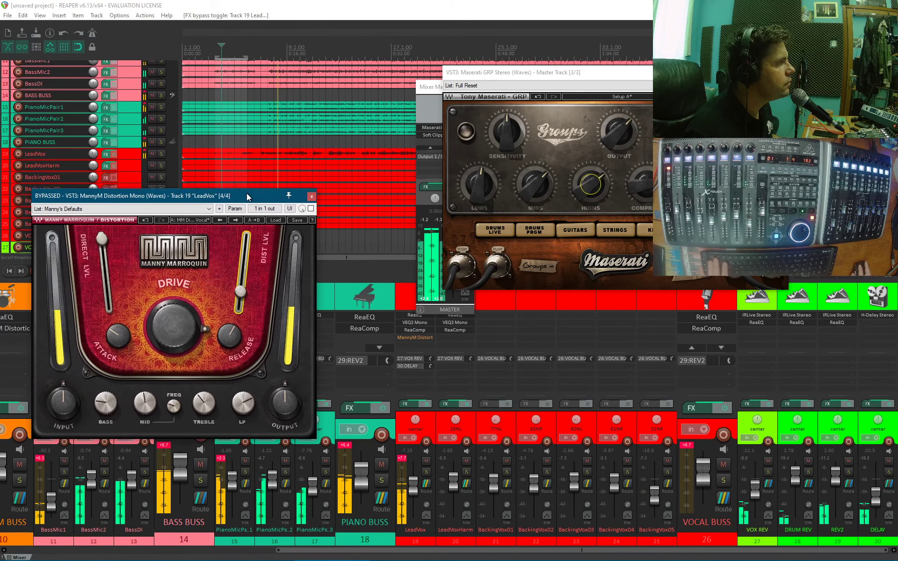
Re-enable MannyM Distortion on the LeadVox track and lower its distortion level to 7.3 while replaying the song's opening
{"action": "left_click", "coordinate": [218, 52]}
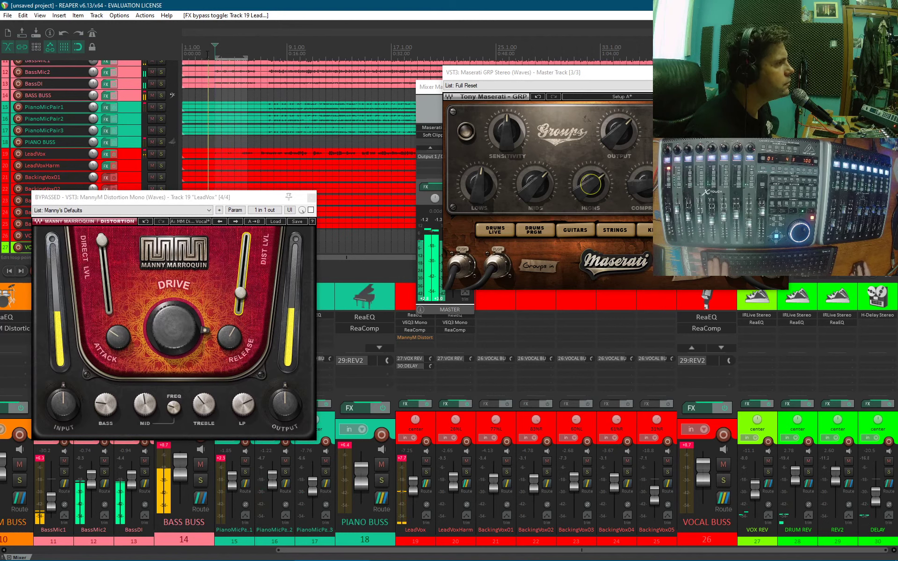
{"action": "left_click", "coordinate": [240, 294]}
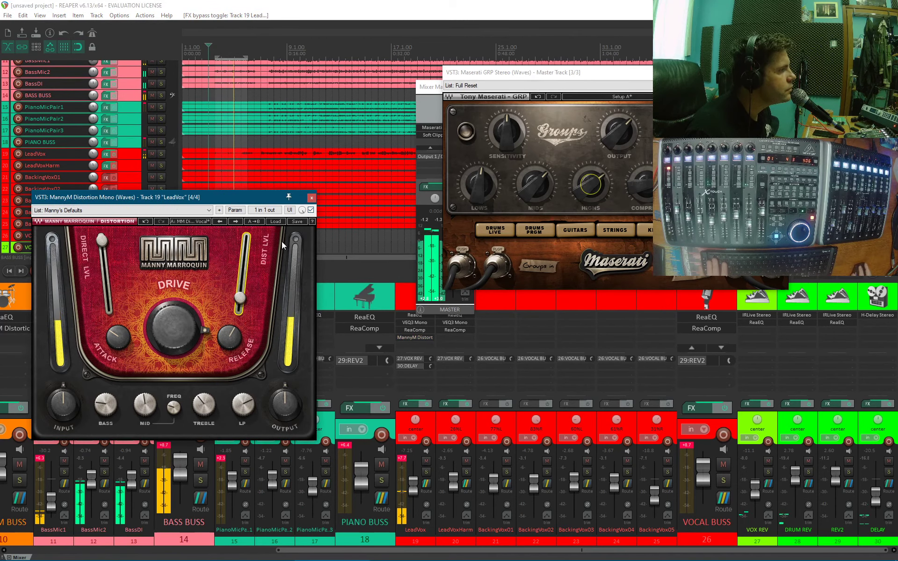
{"action": "left_click", "coordinate": [218, 51]}
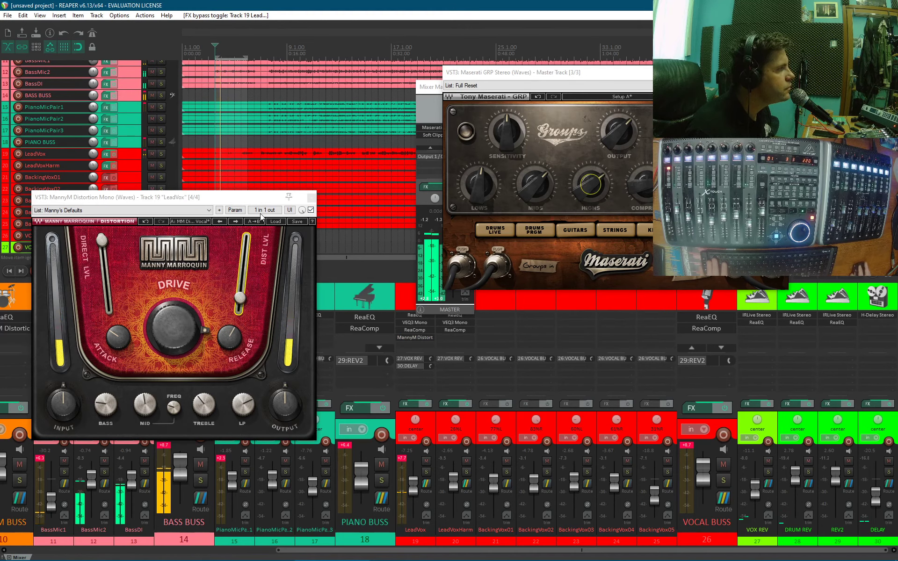
{"action": "left_click_drag", "start_coordinate": [242, 298], "coordinate": [239, 299]}
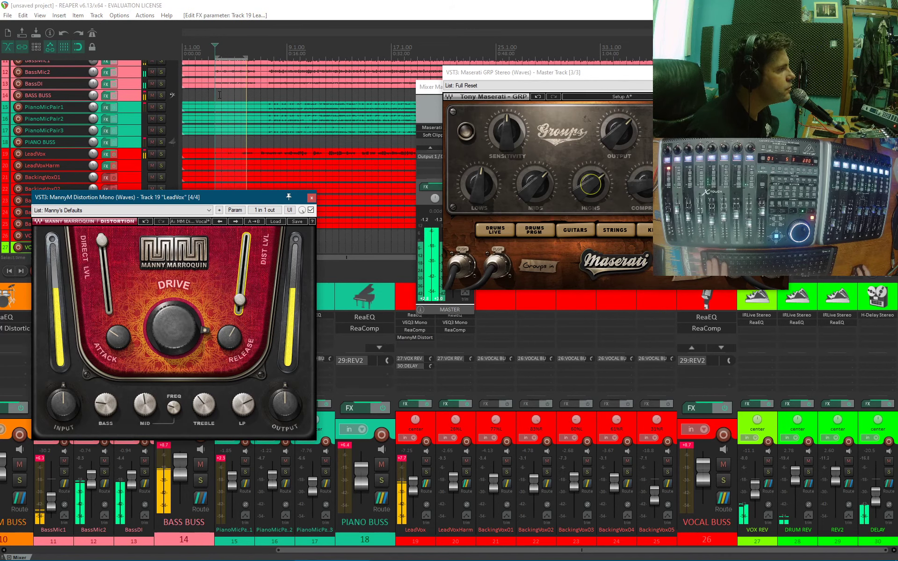
{"action": "left_click", "coordinate": [211, 54]}
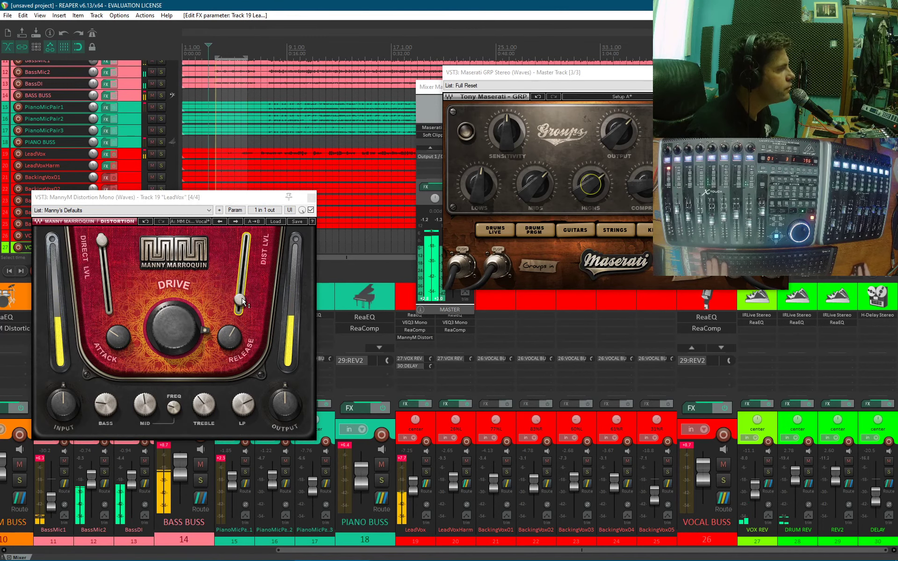
{"action": "left_click_drag", "start_coordinate": [239, 299], "coordinate": [240, 301]}
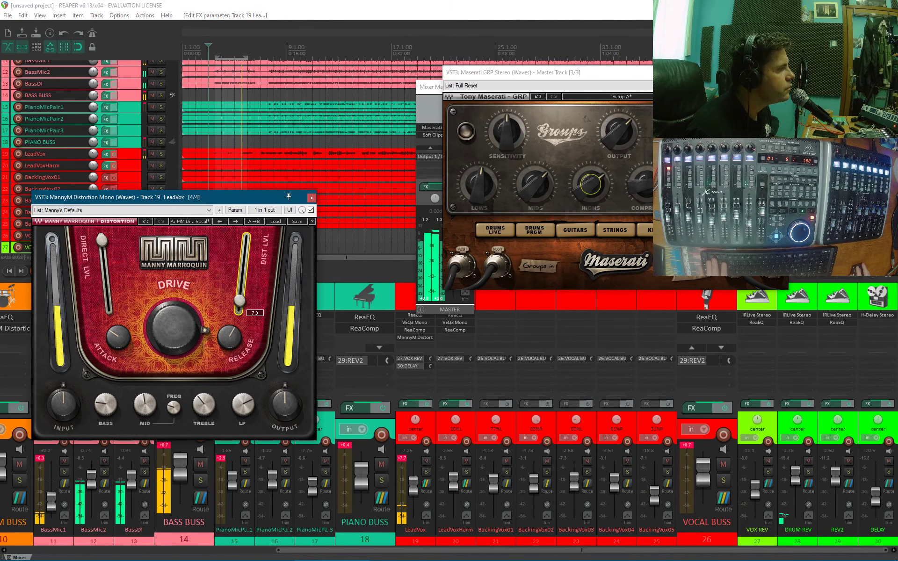
{"action": "left_click", "coordinate": [312, 198]}
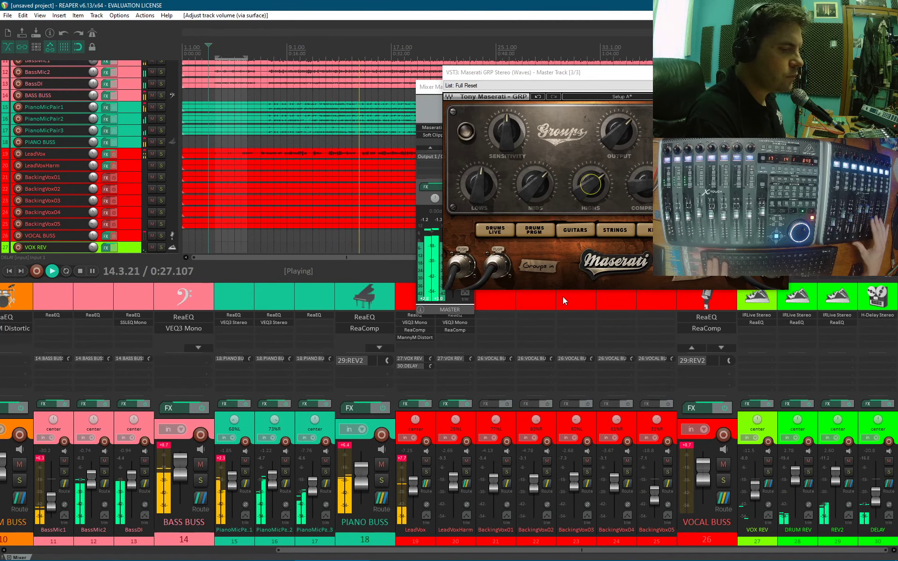
Check the Maserati GRP meter during playback, replay from bar 83, then stop playback and close the plugin window
{"action": "left_click_drag", "start_coordinate": [653, 73], "coordinate": [378, 281]}
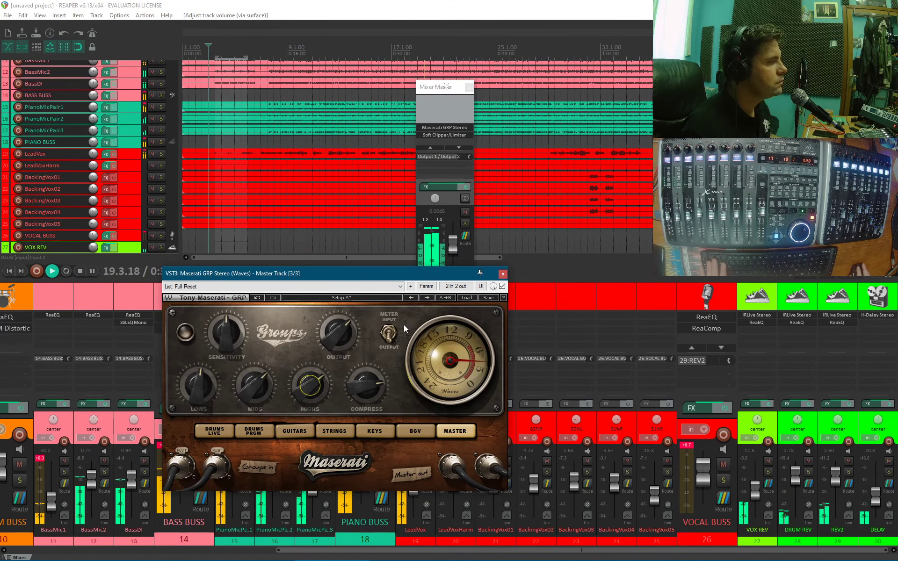
{"action": "left_click", "coordinate": [389, 337]}
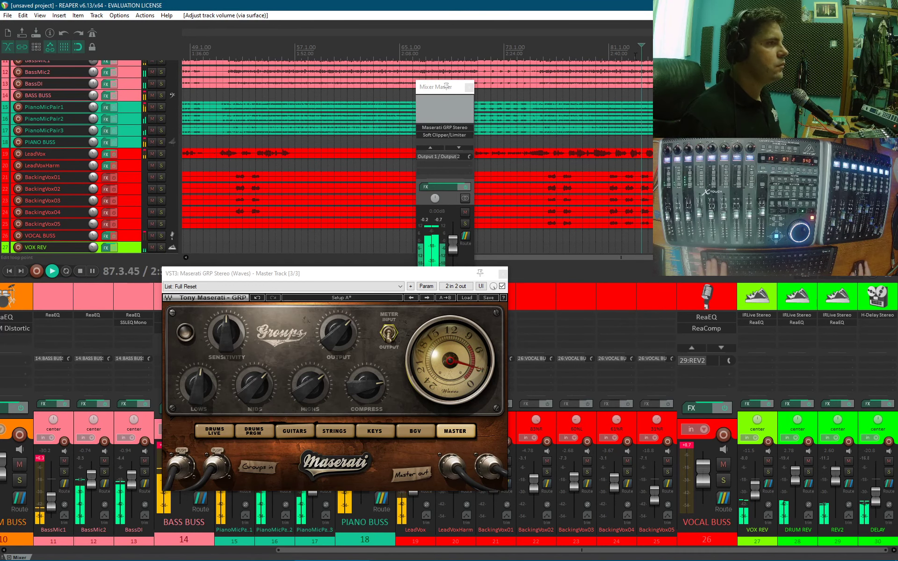
{"action": "left_click", "coordinate": [636, 55]}
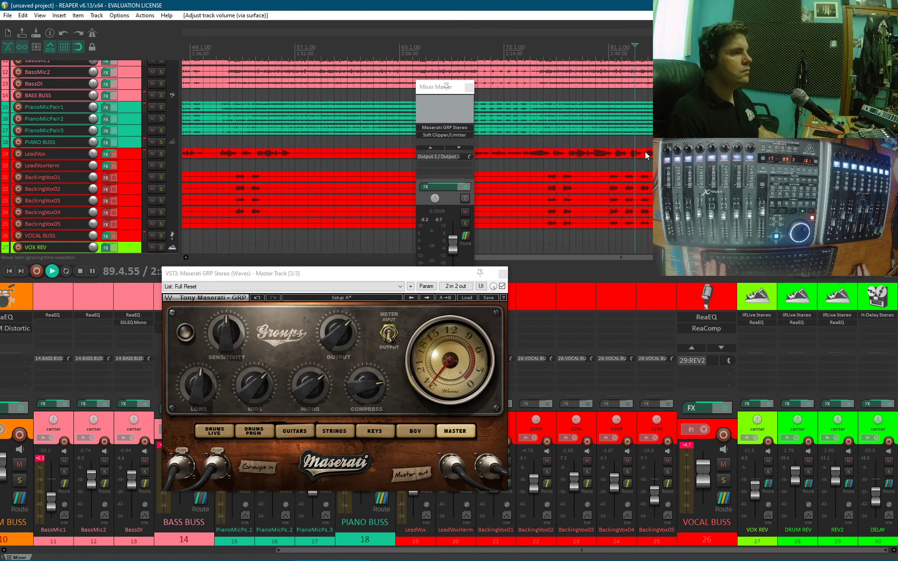
{"action": "key", "text": "space"}
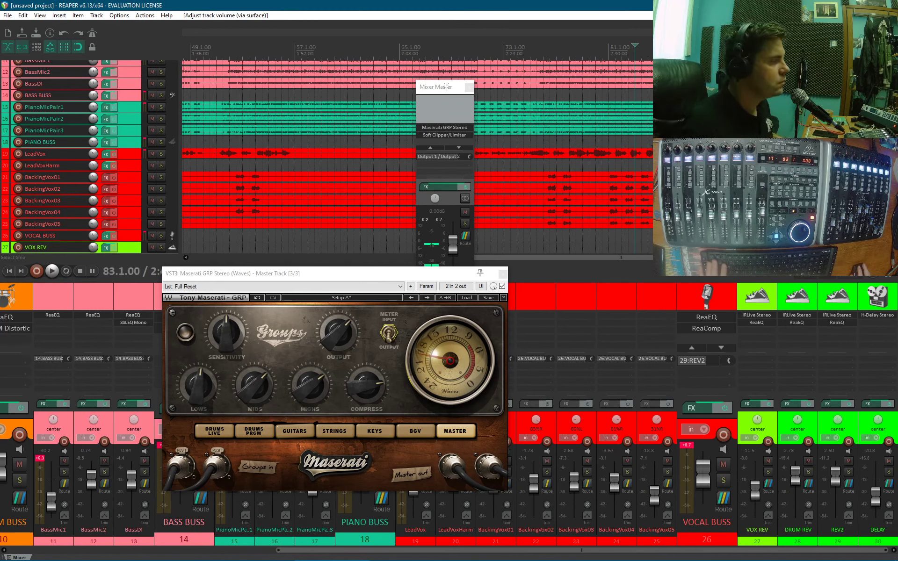
{"action": "left_click", "coordinate": [502, 275]}
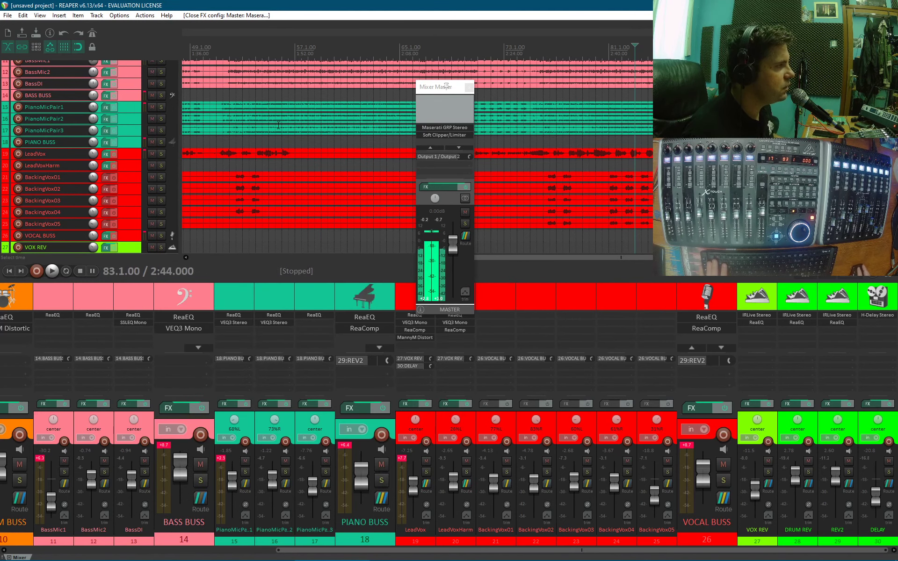
Open the render settings and name the output file BalazsDanielBoogieWoogieTrio_OwnWayToBoogie
{"action": "left_click", "coordinate": [8, 15]}
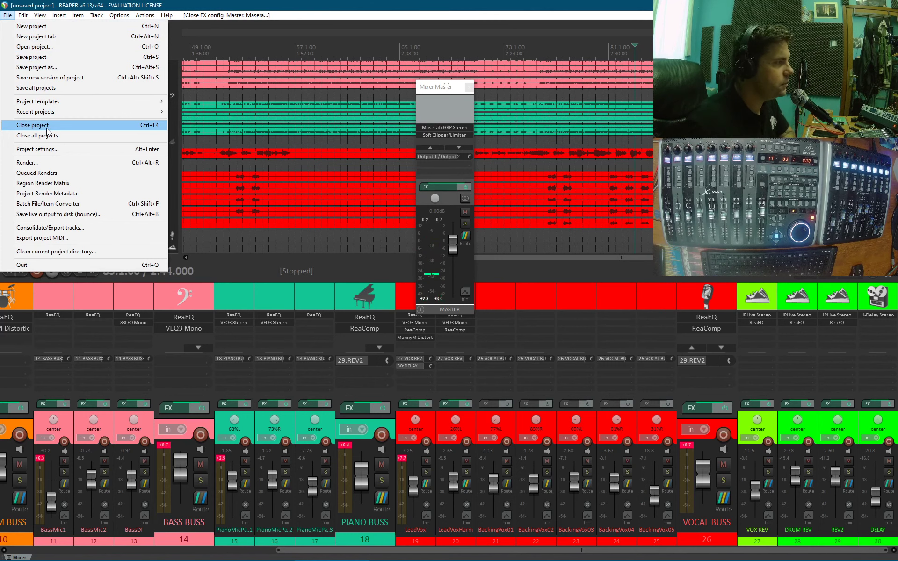
{"action": "left_click", "coordinate": [55, 163]}
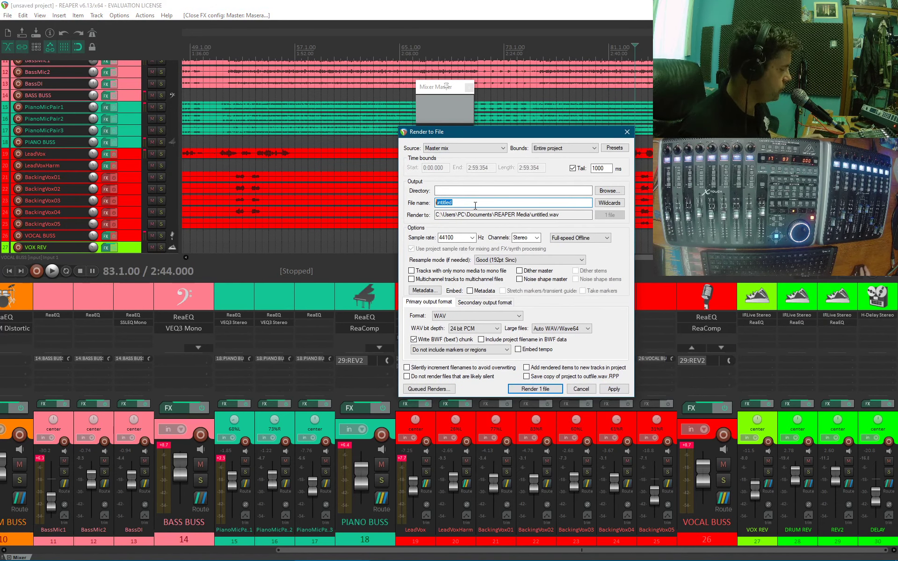
{"action": "type", "text": "BalazsDanielBoogieWoogieTrio_OwnWayToBoogie_Full"}
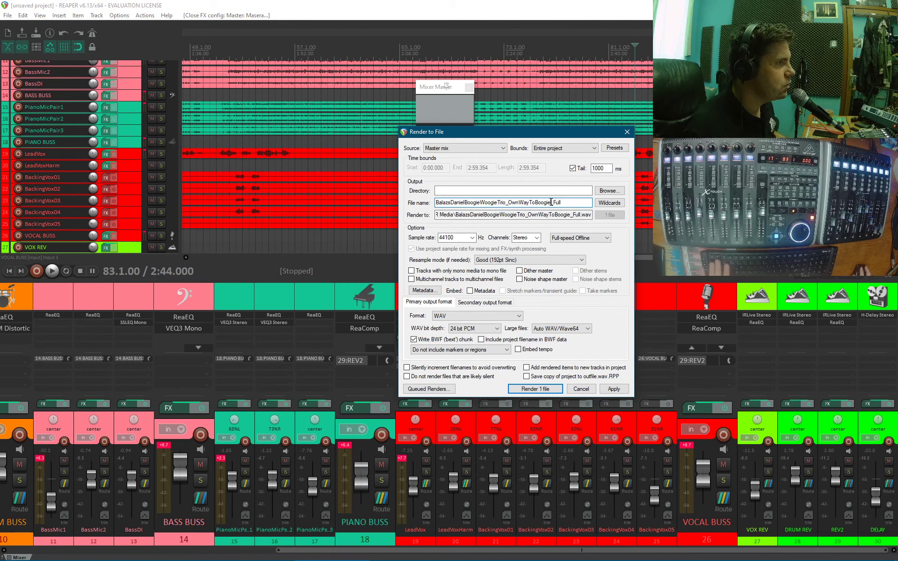
{"action": "key", "text": "BackSpace"}
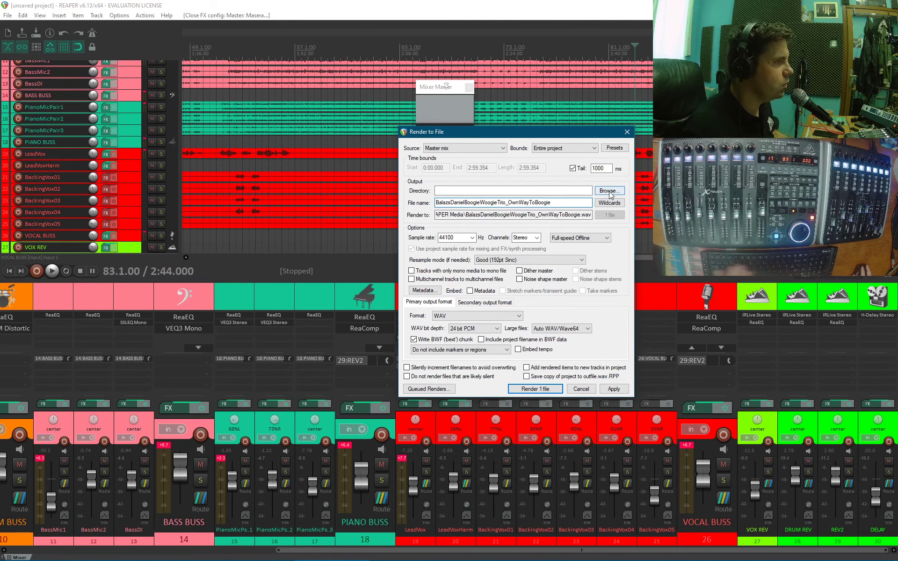
Set the render directory to C:\Users\PC\Desktop and render the entire project's master mix
{"action": "left_click", "coordinate": [609, 191]}
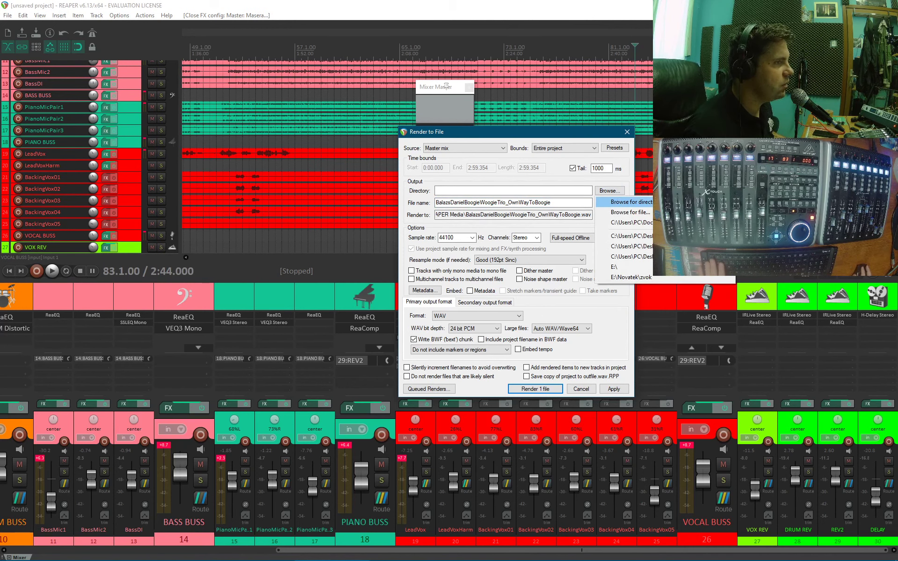
{"action": "left_click", "coordinate": [646, 223]}
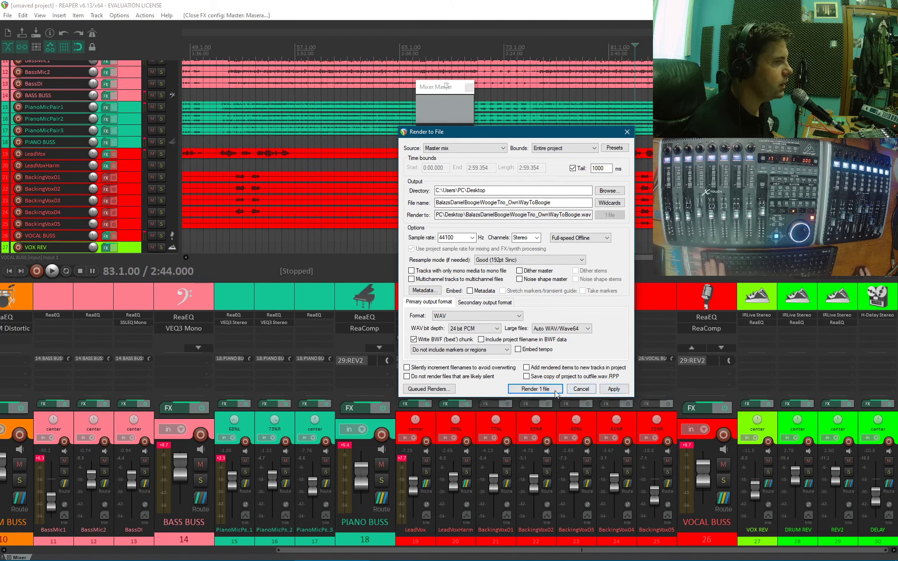
{"action": "left_click", "coordinate": [609, 390]}
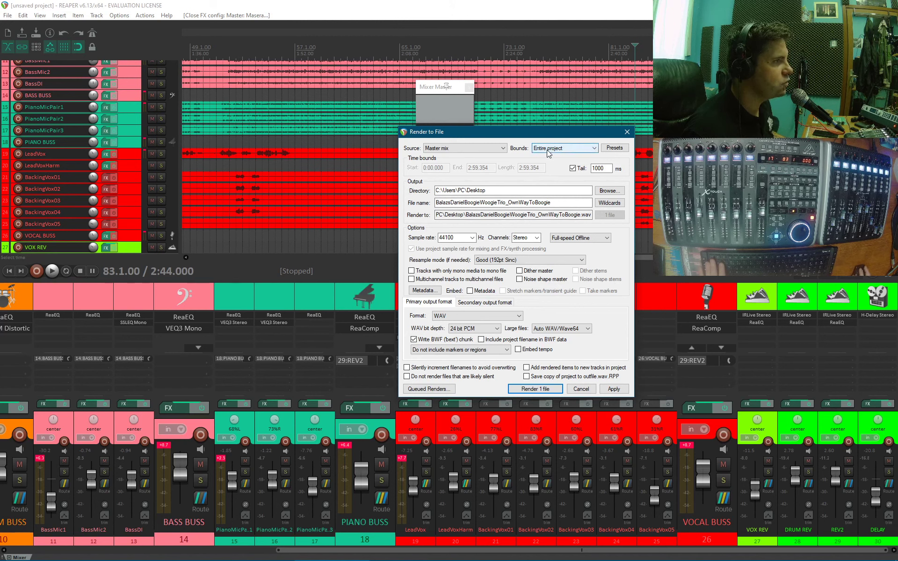
{"action": "left_click", "coordinate": [551, 390]}
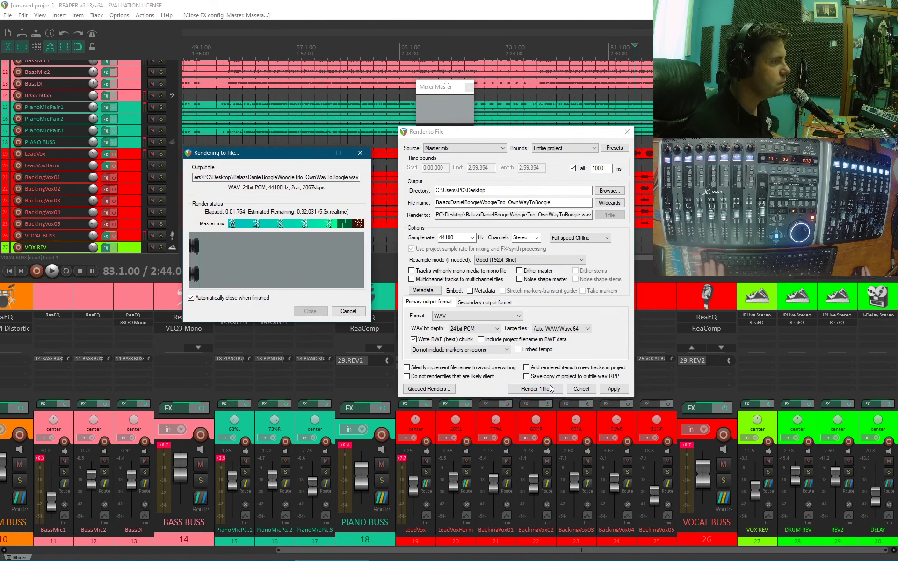